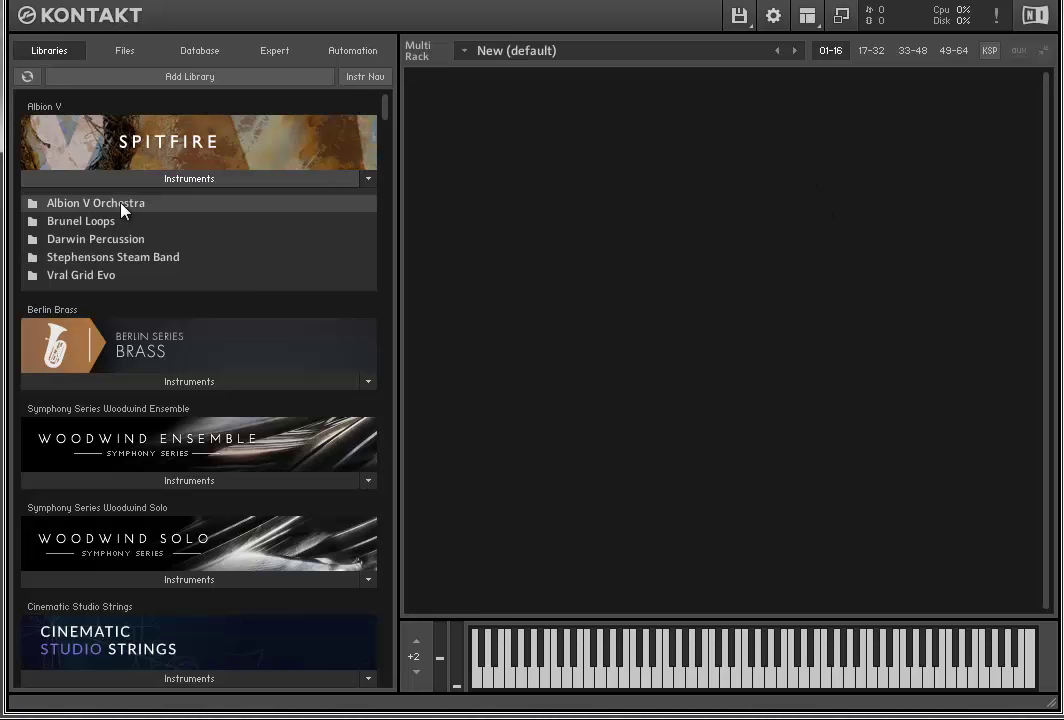
Step: Load the Brass High and Brass Low instruments from the Albion V Orchestra folder into the rack
click(121, 205)
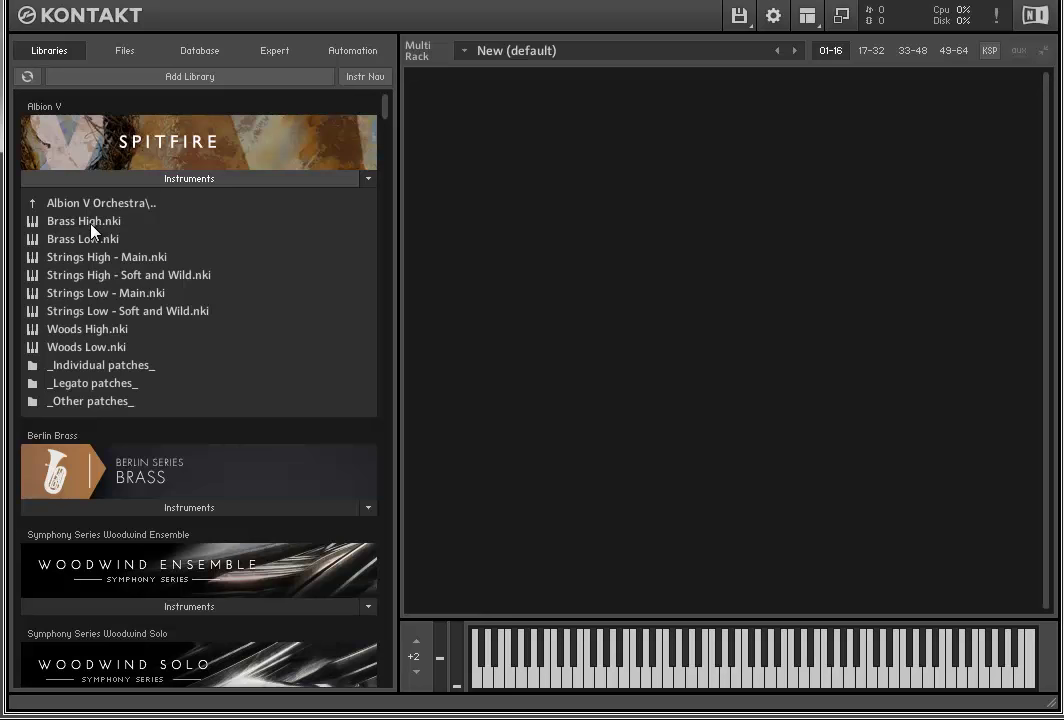
drag(93, 228, 609, 184)
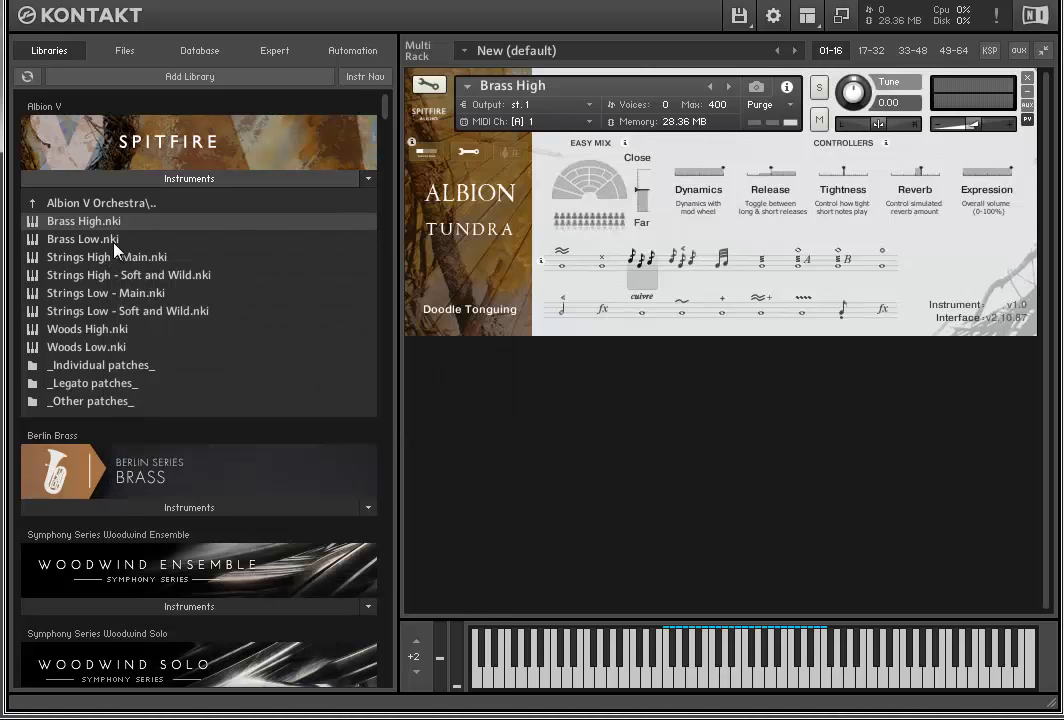
drag(93, 240, 671, 438)
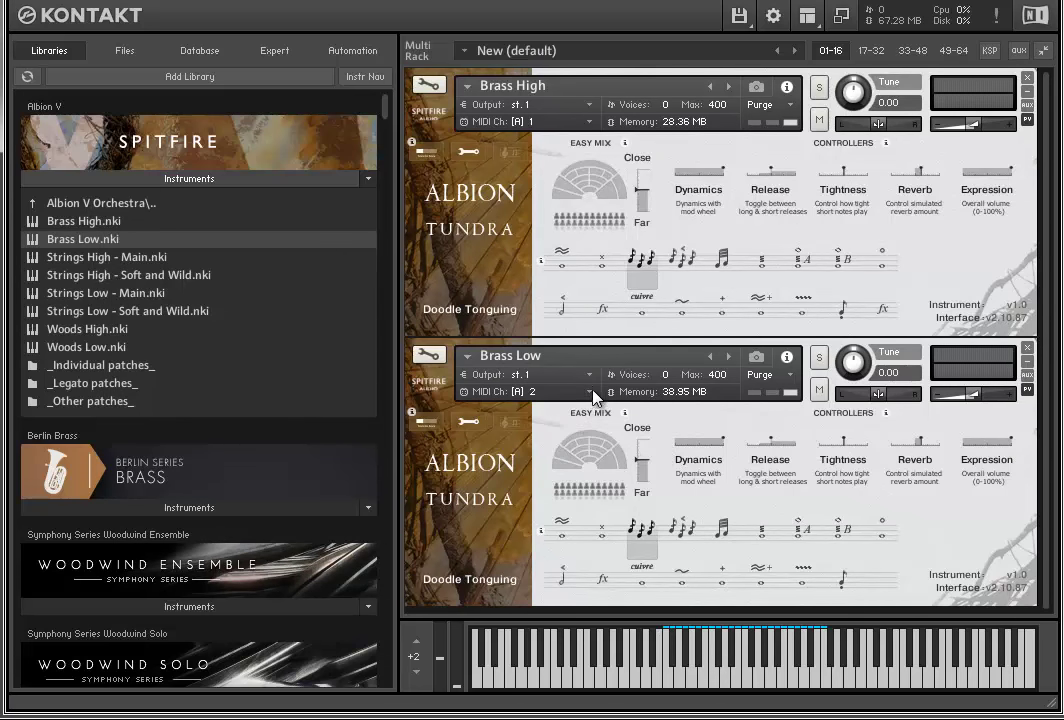
Step: Set Brass Low's MIDI channel to port A, channel 1, and mute the instrument
click(593, 397)
mouse_move(612, 428)
click(693, 430)
click(819, 390)
Step: Audition Brass High's articulations Air, Bursts, Doodle Tonguing, Finger Trills, Fluttered, Granular Flutter A and B, and Hollow
click(555, 264)
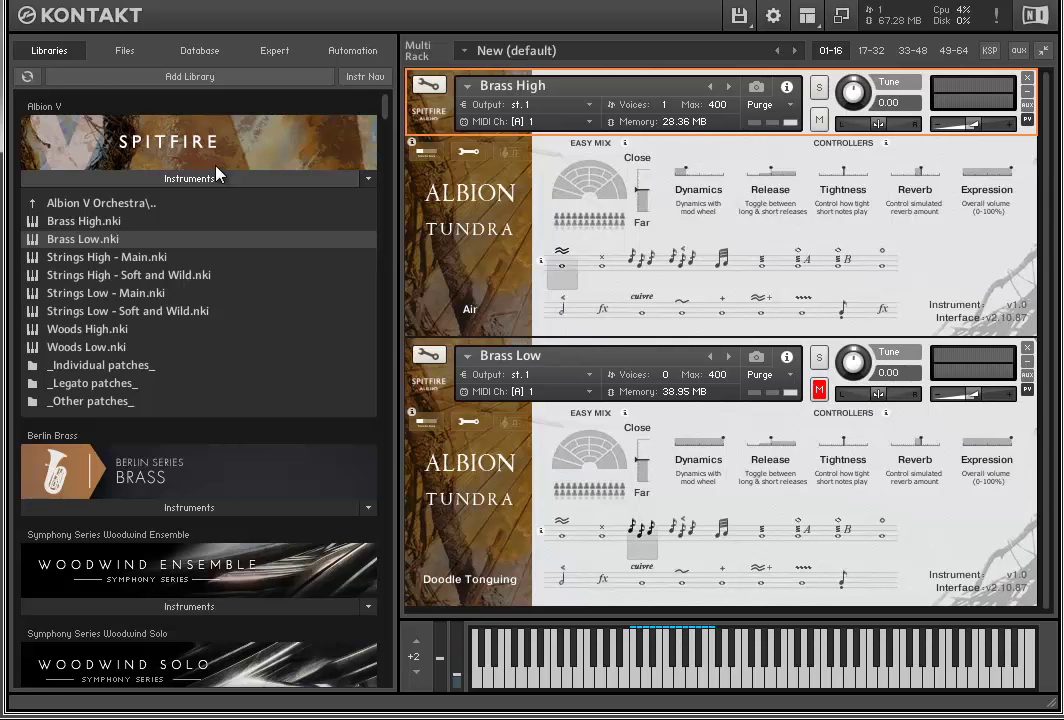
click(603, 278)
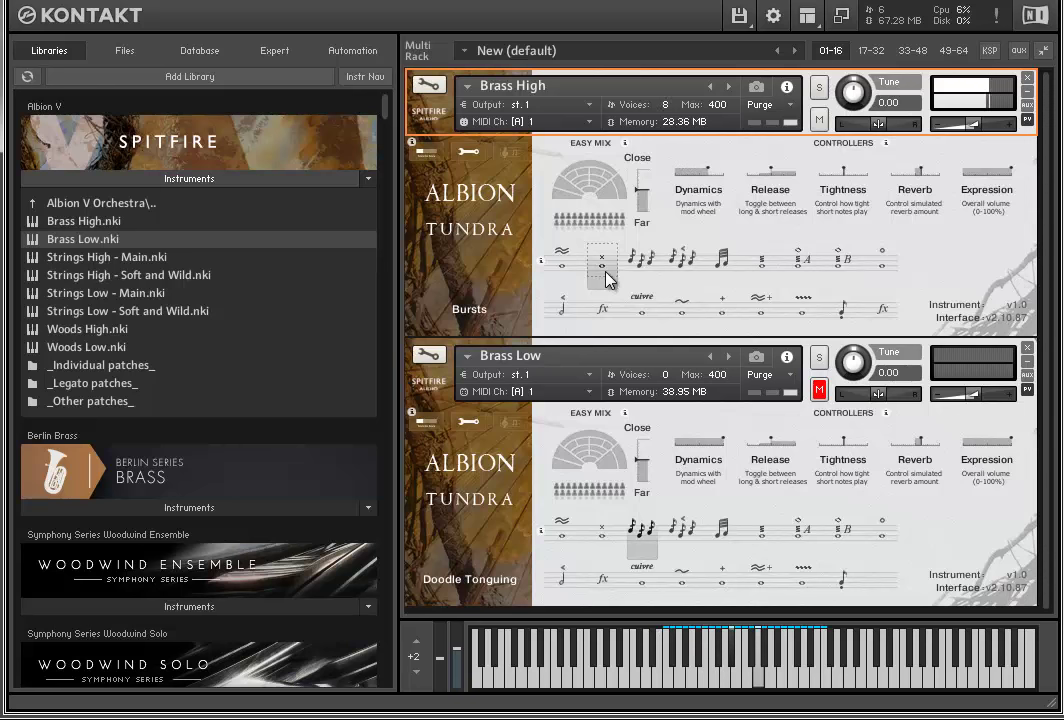
click(637, 266)
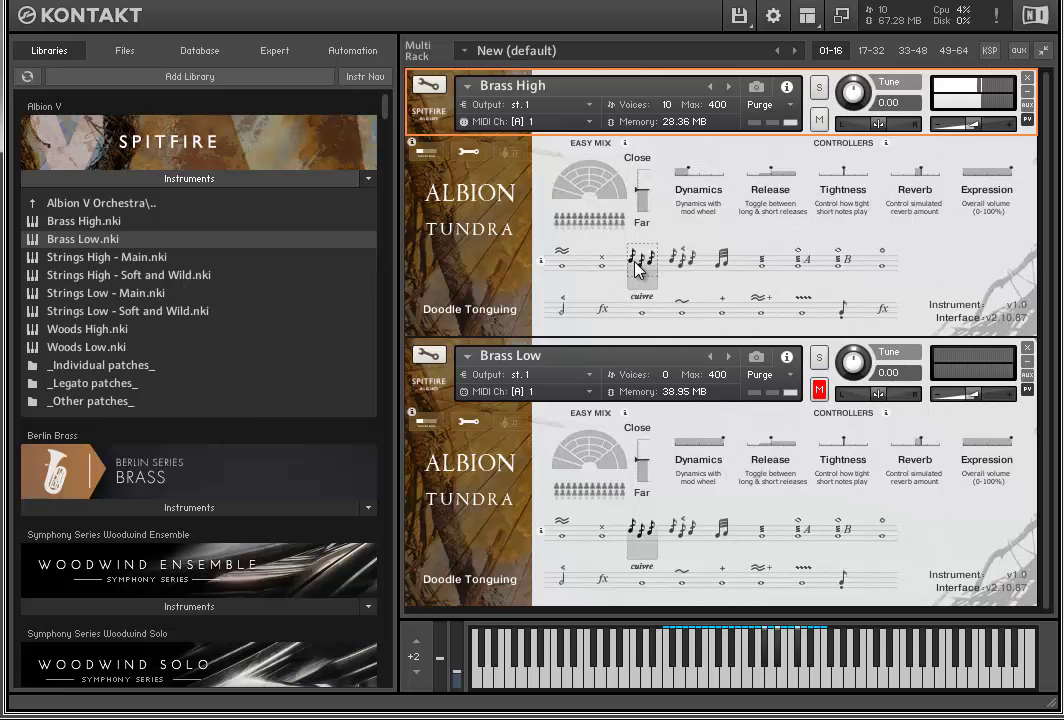
click(722, 258)
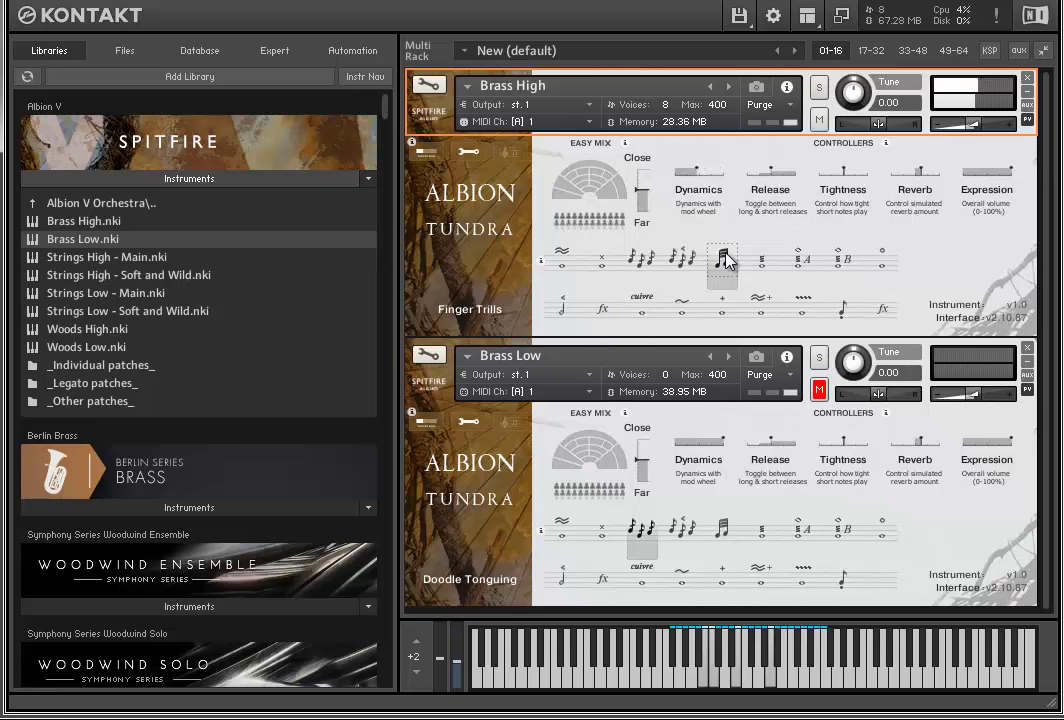
click(763, 262)
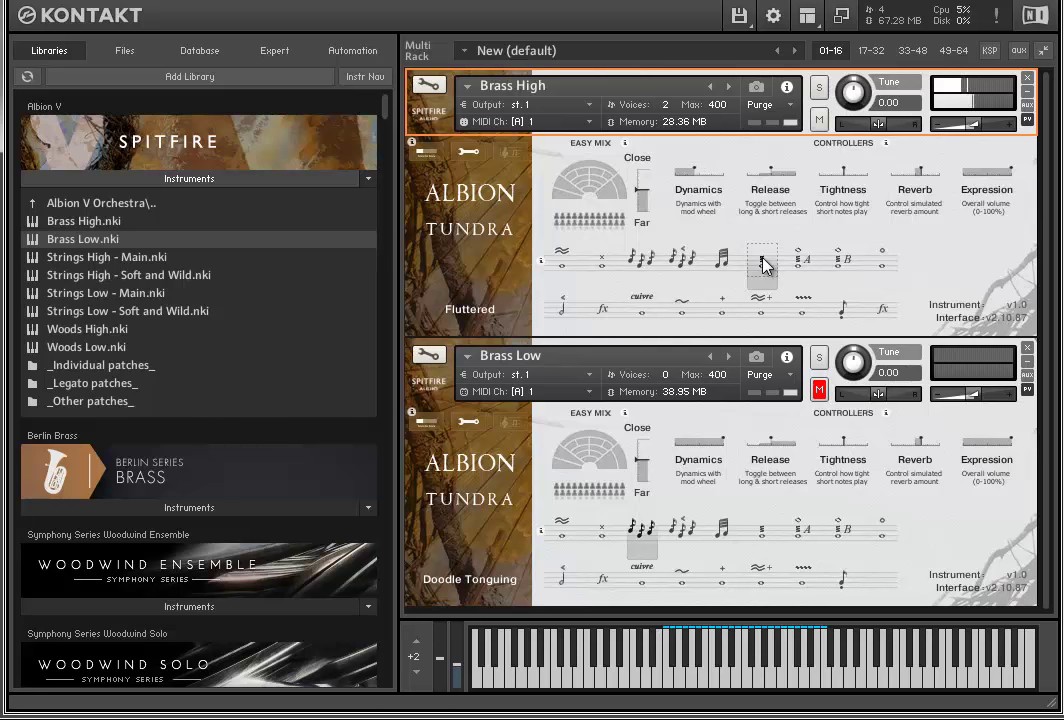
click(799, 264)
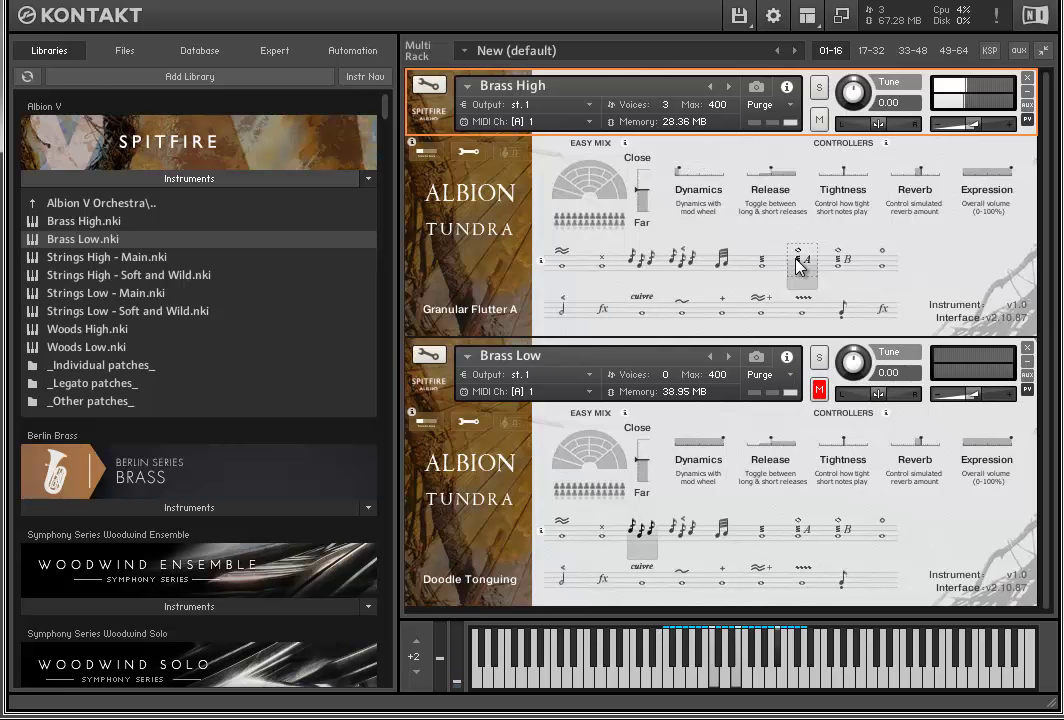
click(843, 262)
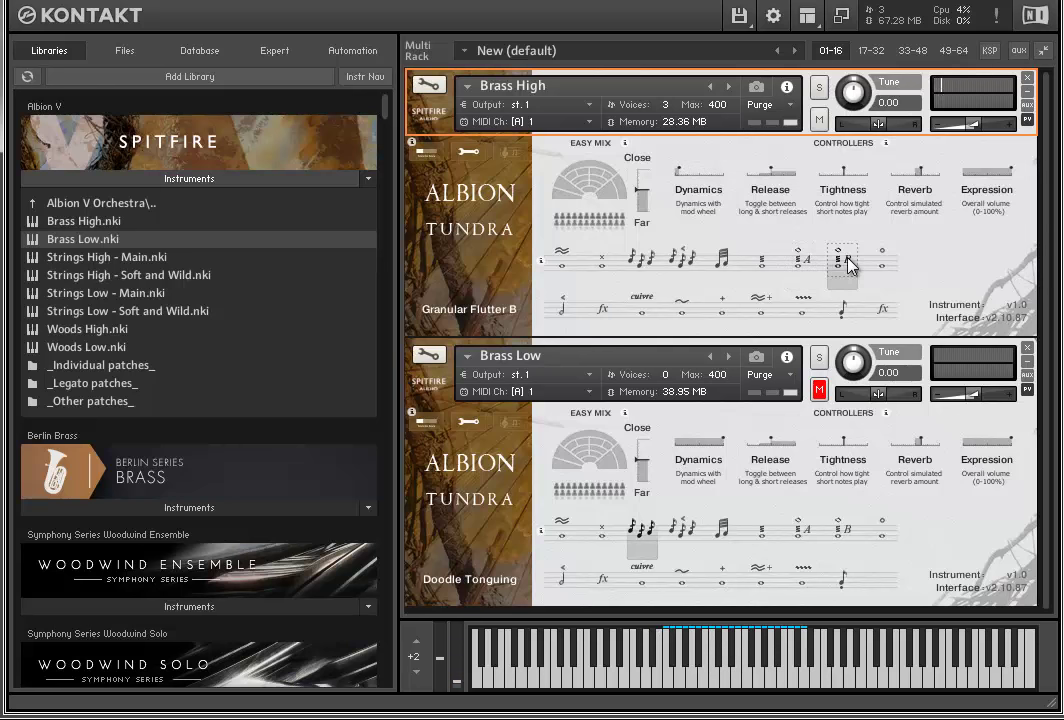
click(881, 263)
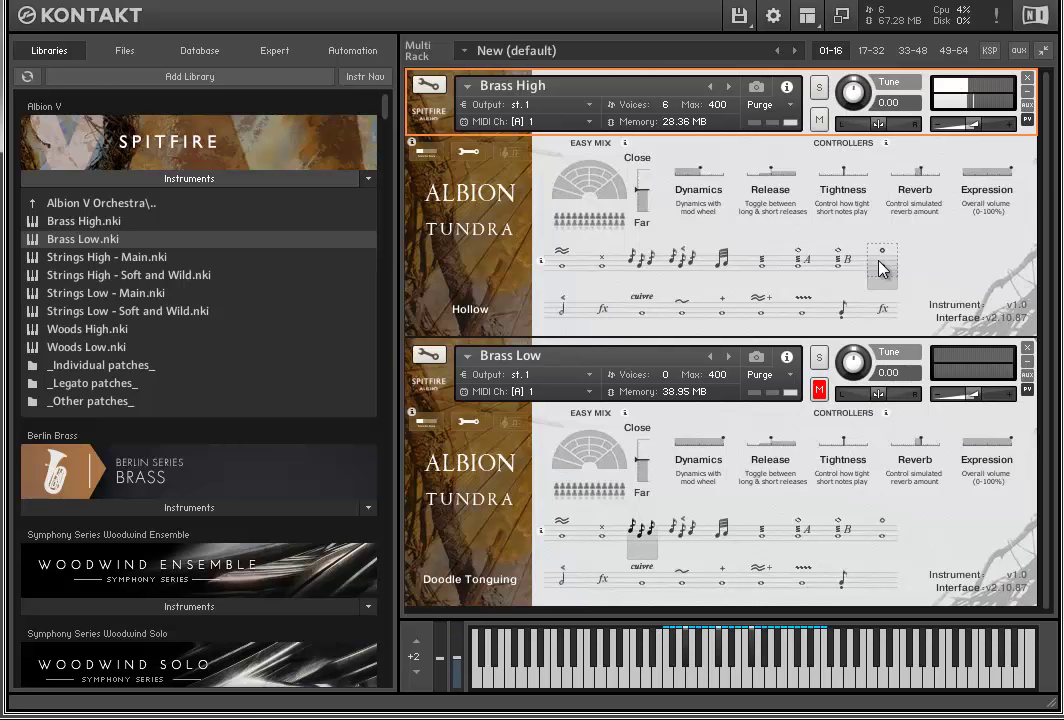
Step: Mute Brass High instead of Brass Low and audition Brass Low's second-row articulations from Mini Cresc through Short
click(818, 119)
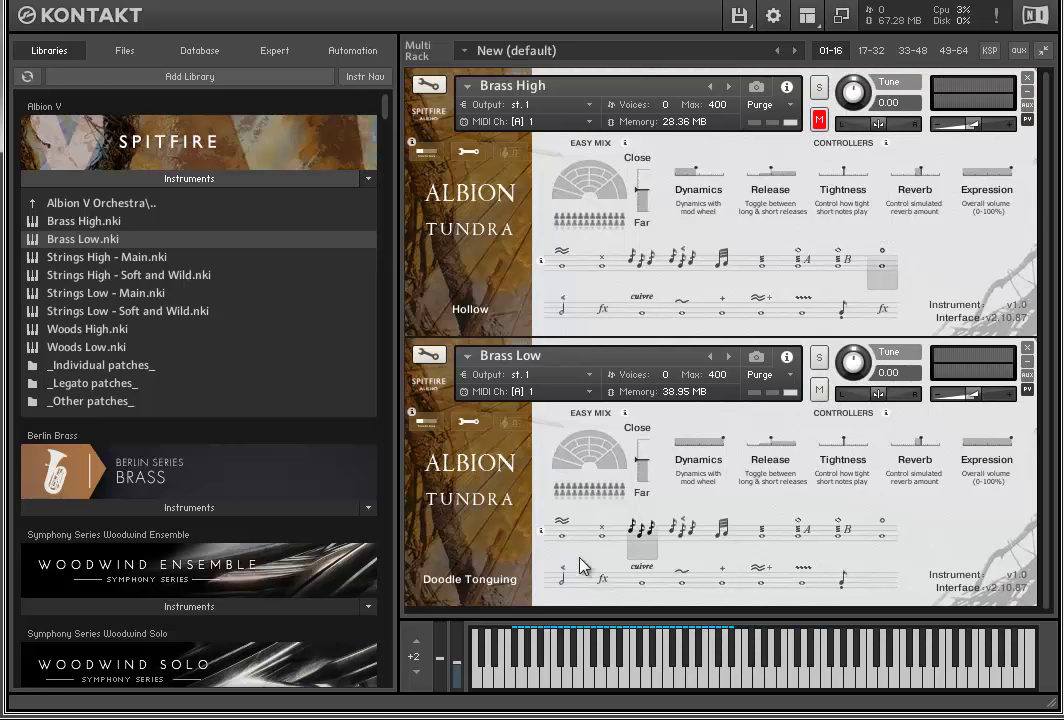
click(560, 582)
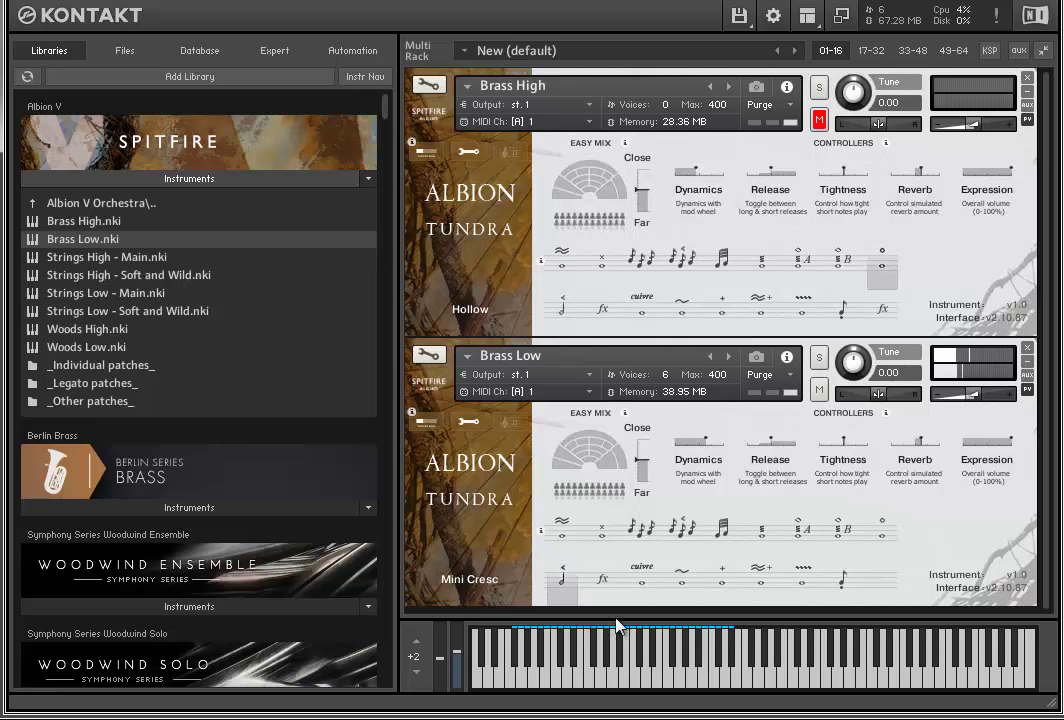
click(601, 580)
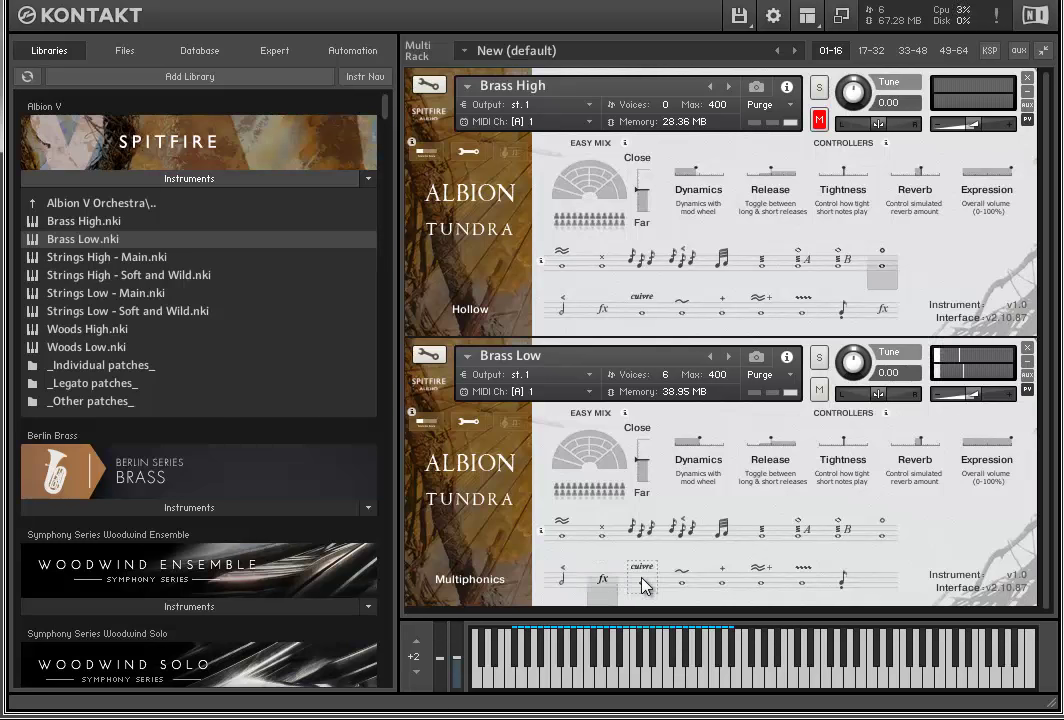
click(642, 582)
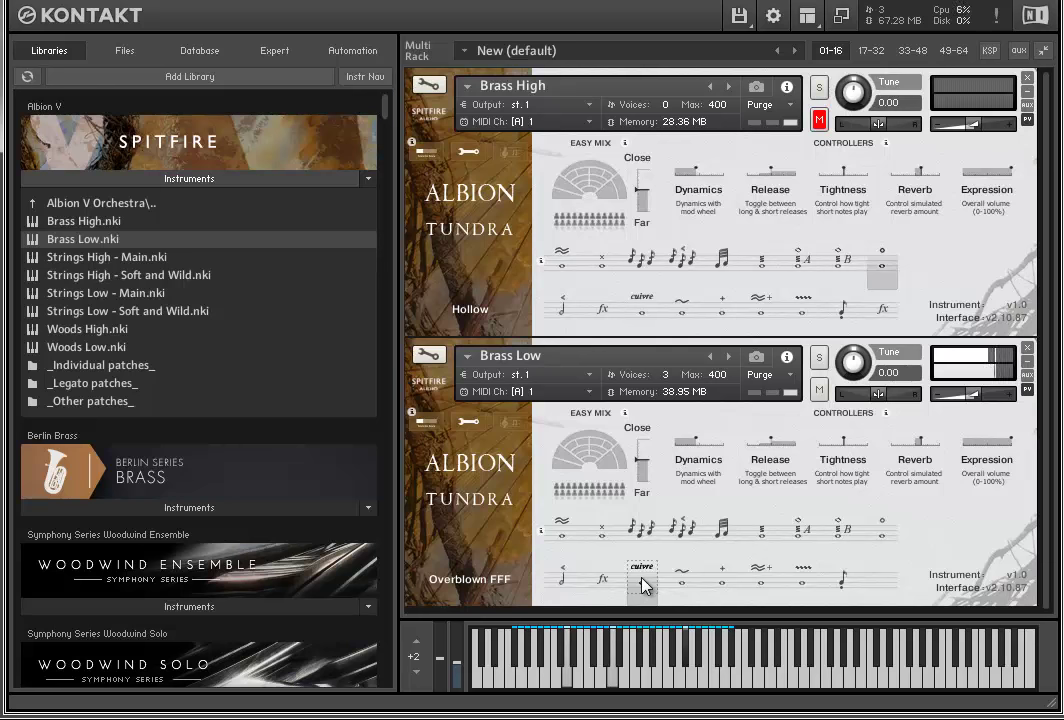
click(684, 576)
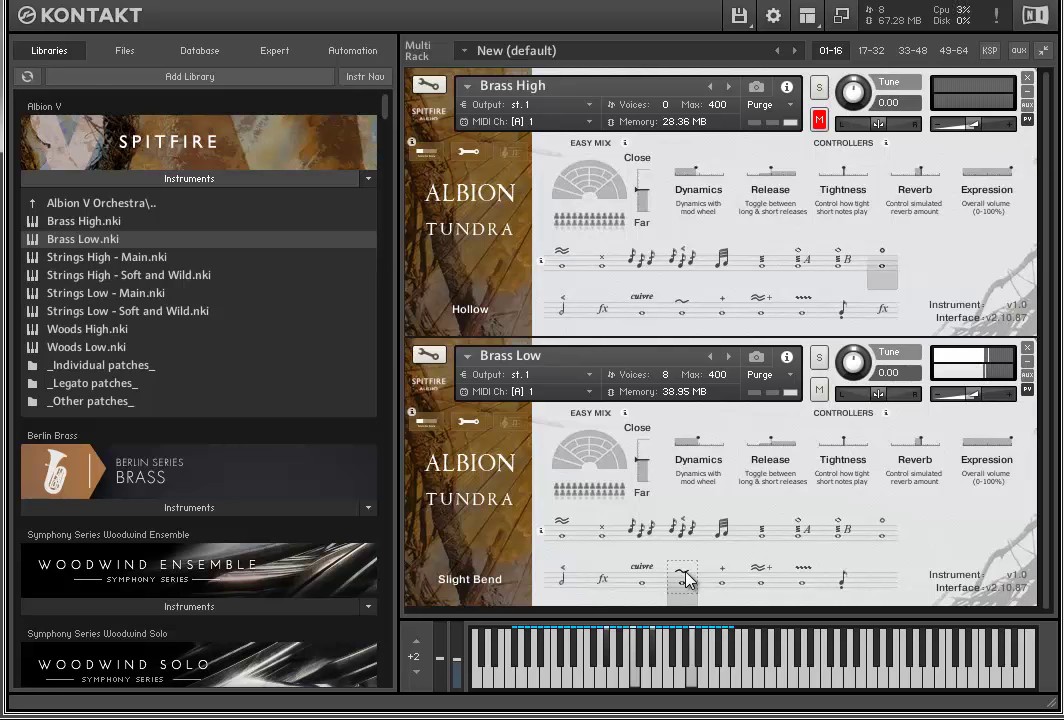
click(717, 584)
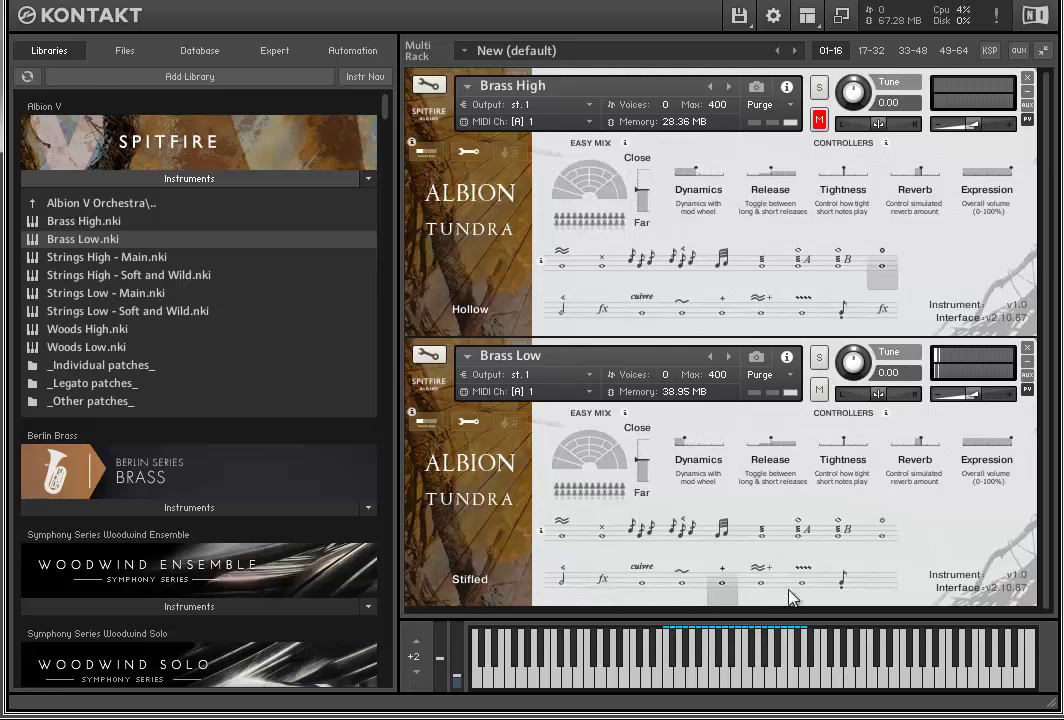
click(755, 587)
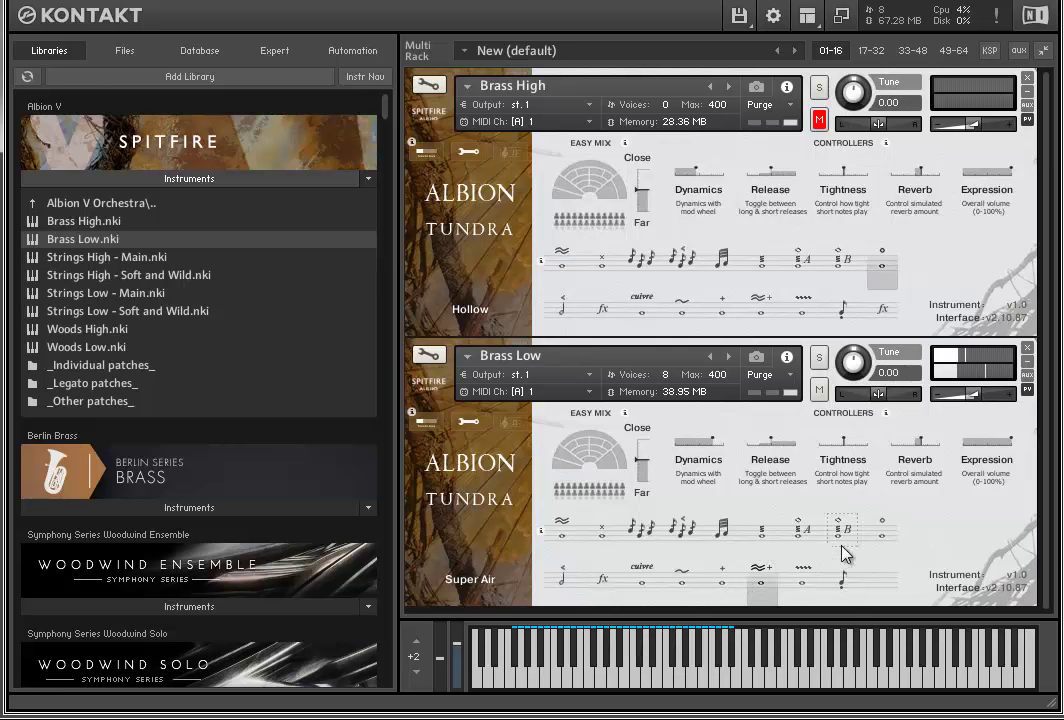
click(806, 576)
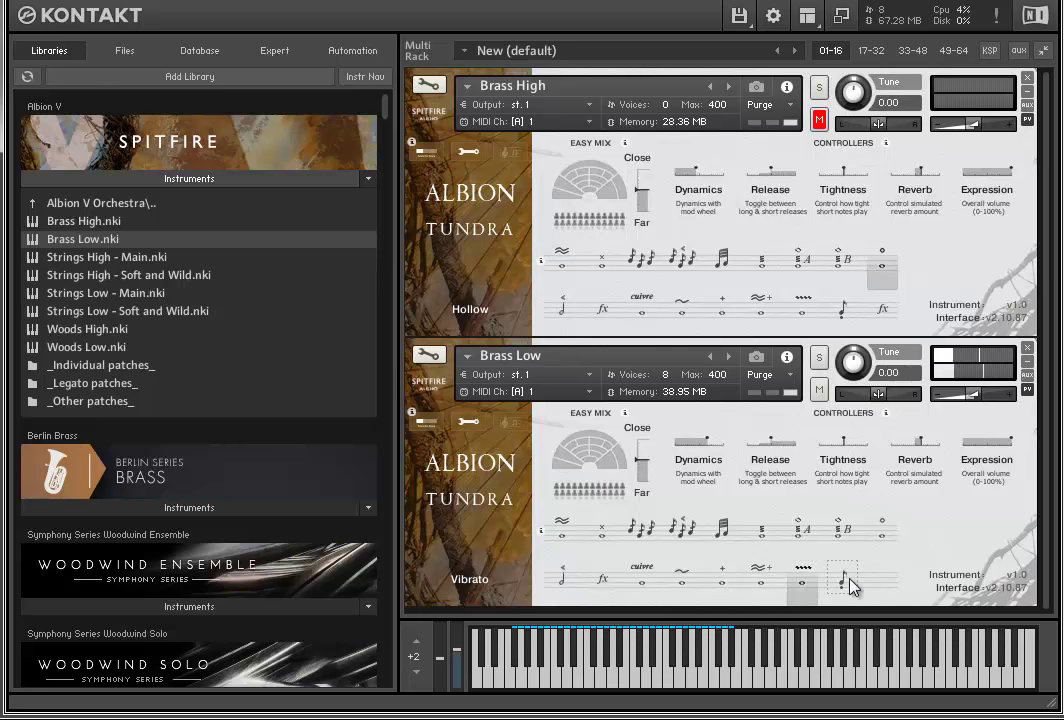
click(845, 580)
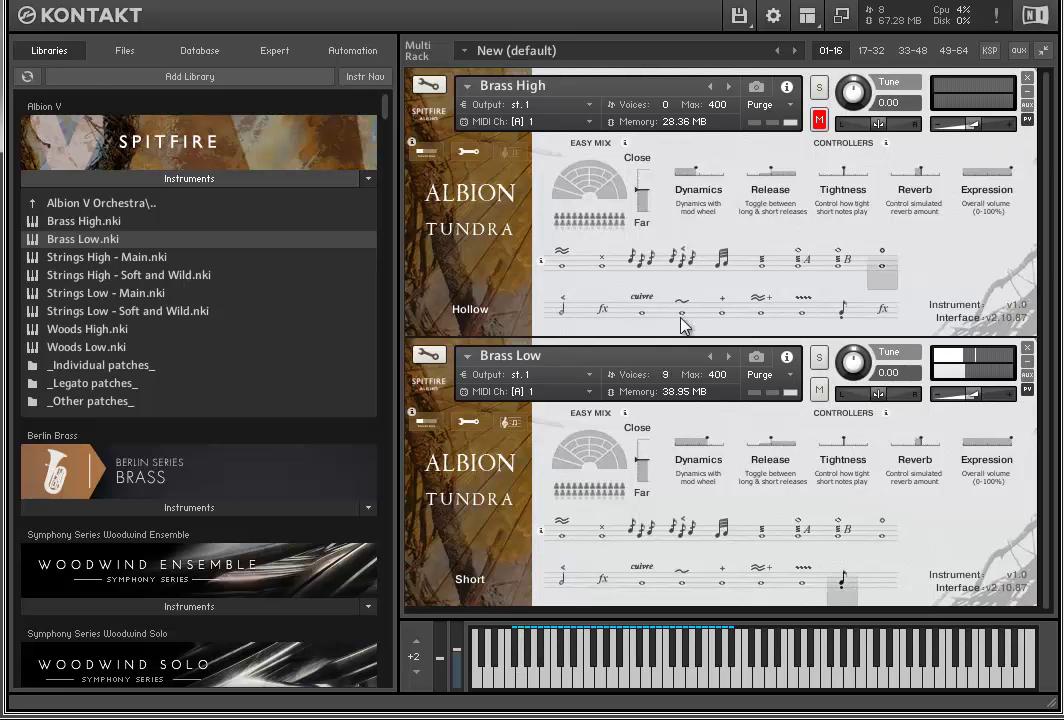
Step: Mute Brass Low instead of Brass High and audition Brass High's tuning-slide effect and Hollow articulations
click(819, 119)
click(819, 389)
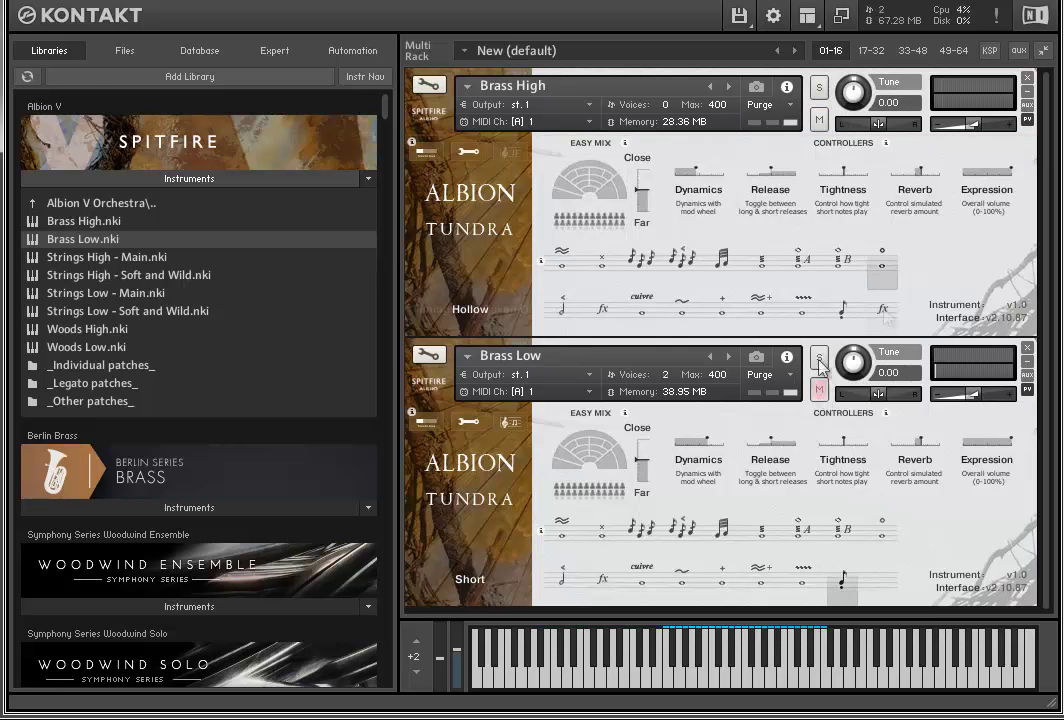
click(883, 310)
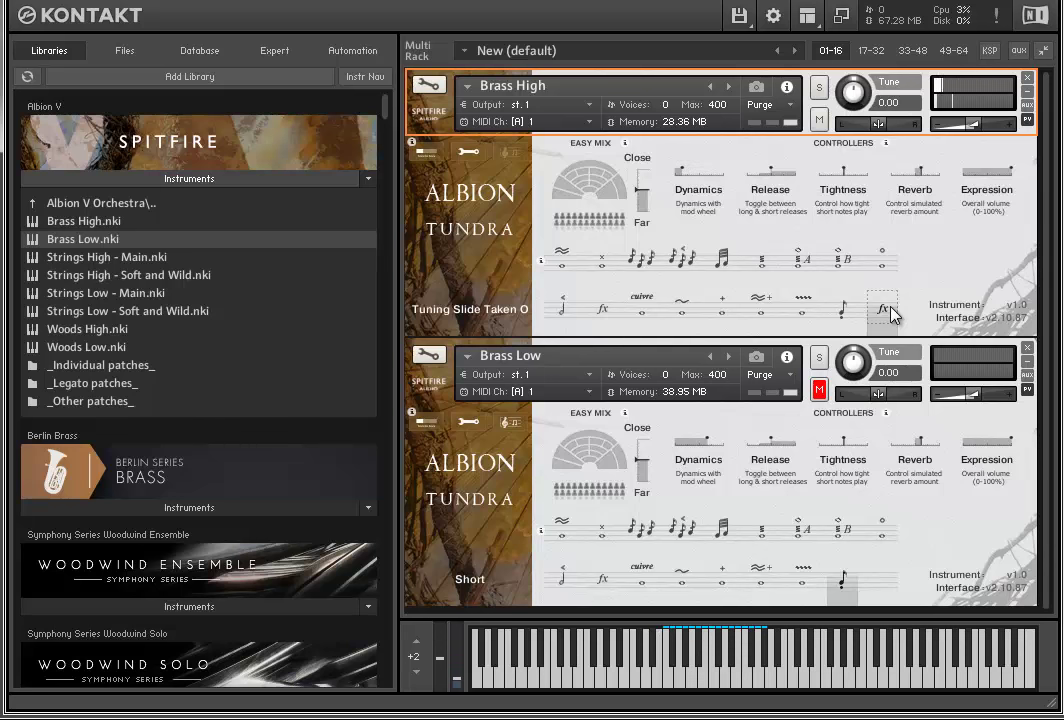
click(880, 265)
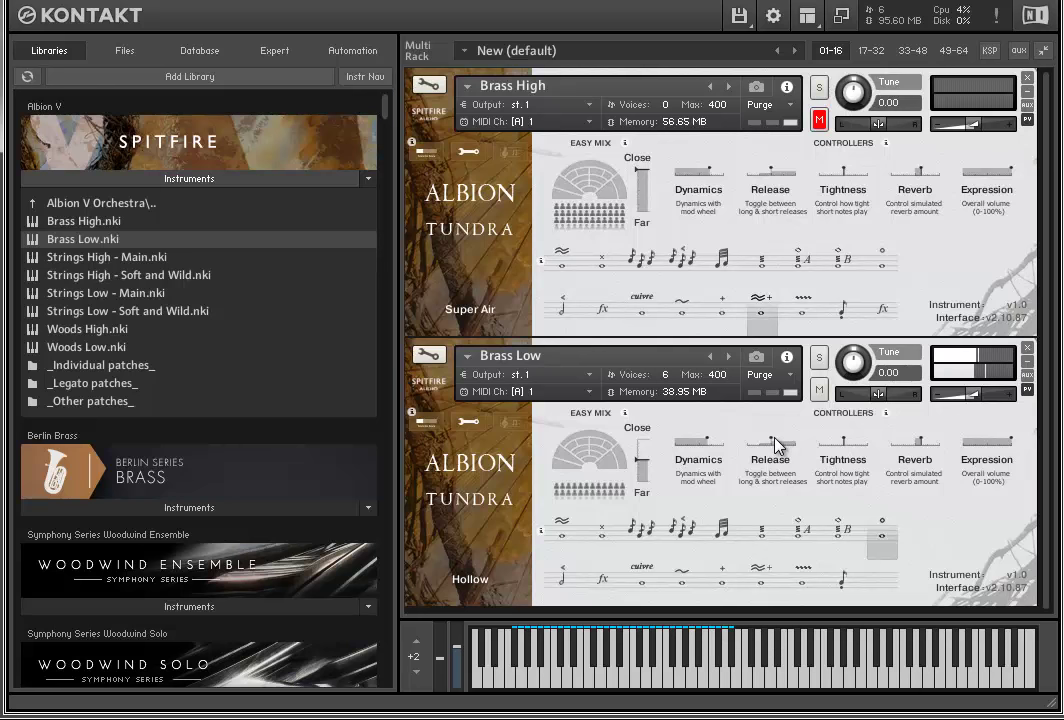
Step: Try different Release amounts on Brass Low's Hollow articulation, then switch it to Short
drag(775, 444, 717, 447)
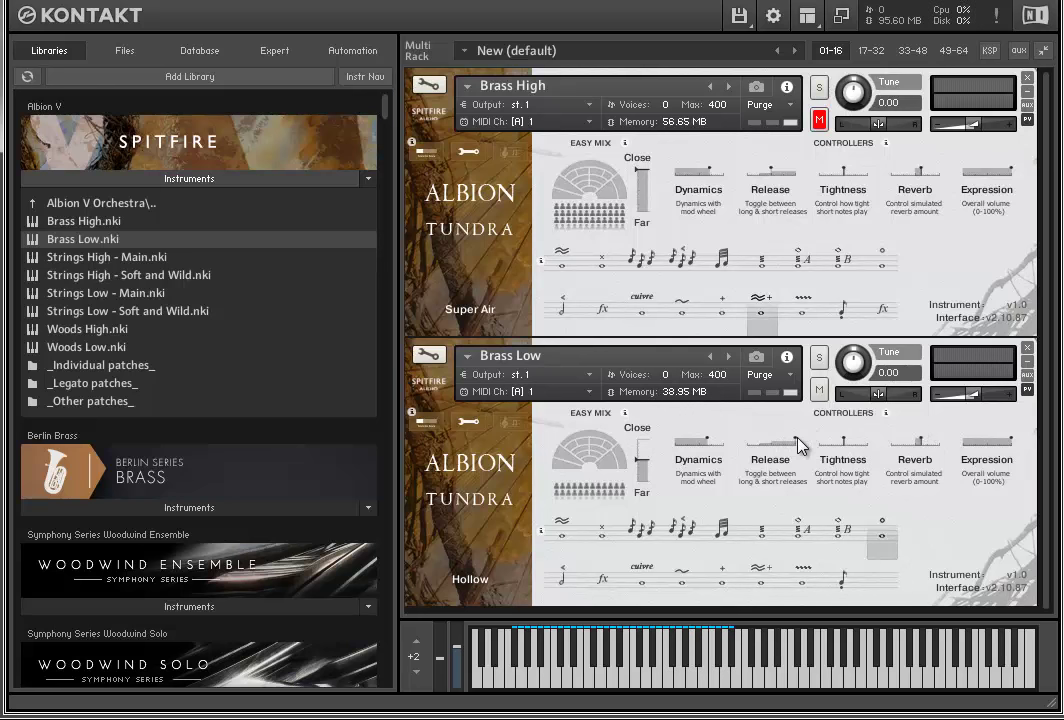
drag(797, 446, 765, 452)
click(845, 582)
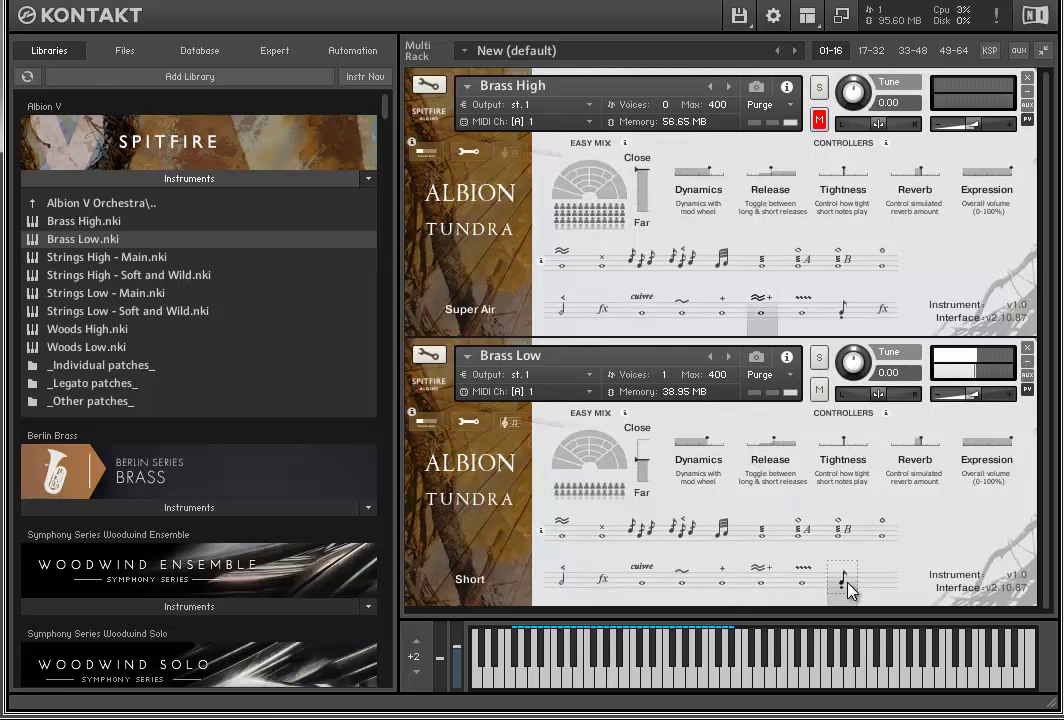
Step: Lower Brass Low's Release and Tightness controls to their minimum and adjust its Reverb
click(773, 443)
click(767, 441)
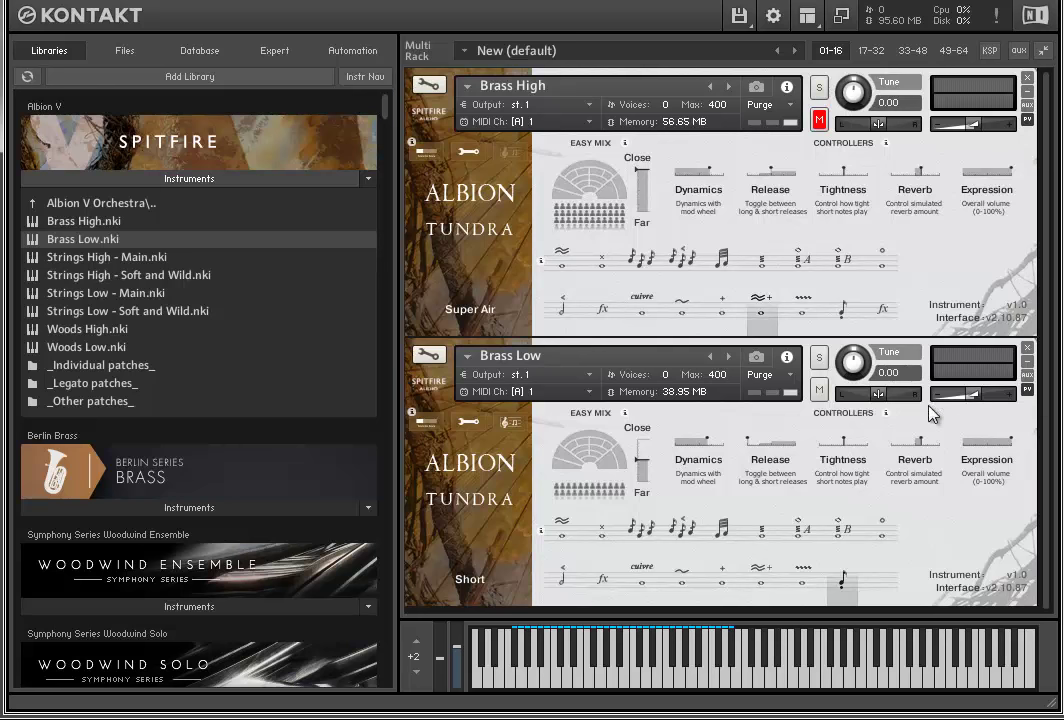
drag(846, 447, 777, 452)
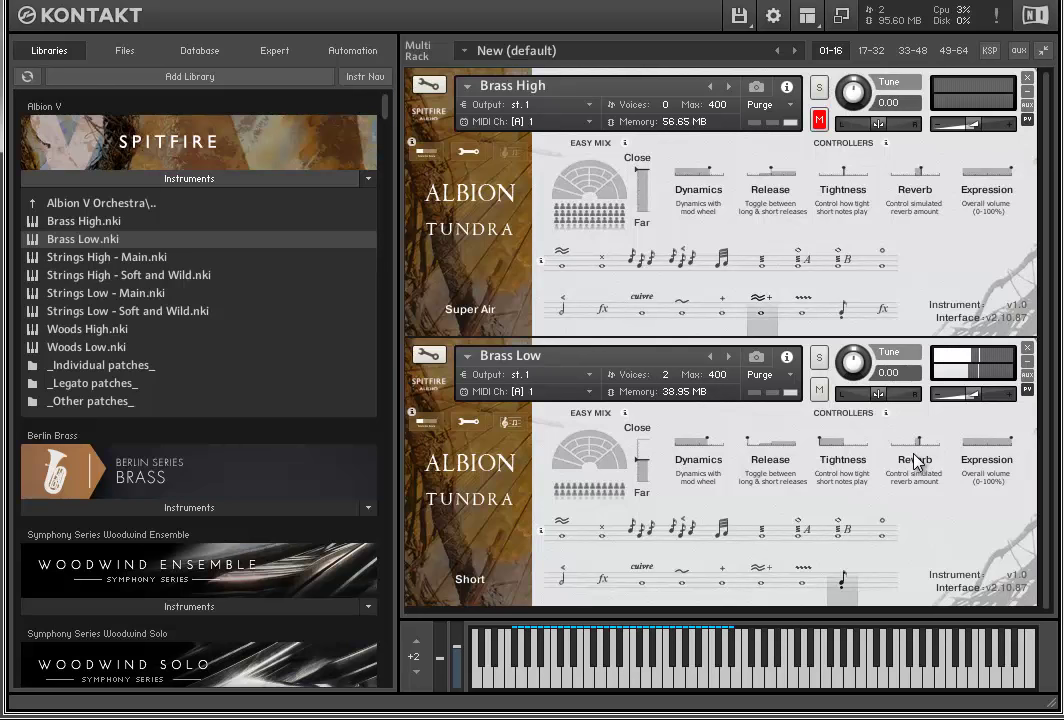
drag(917, 459, 929, 462)
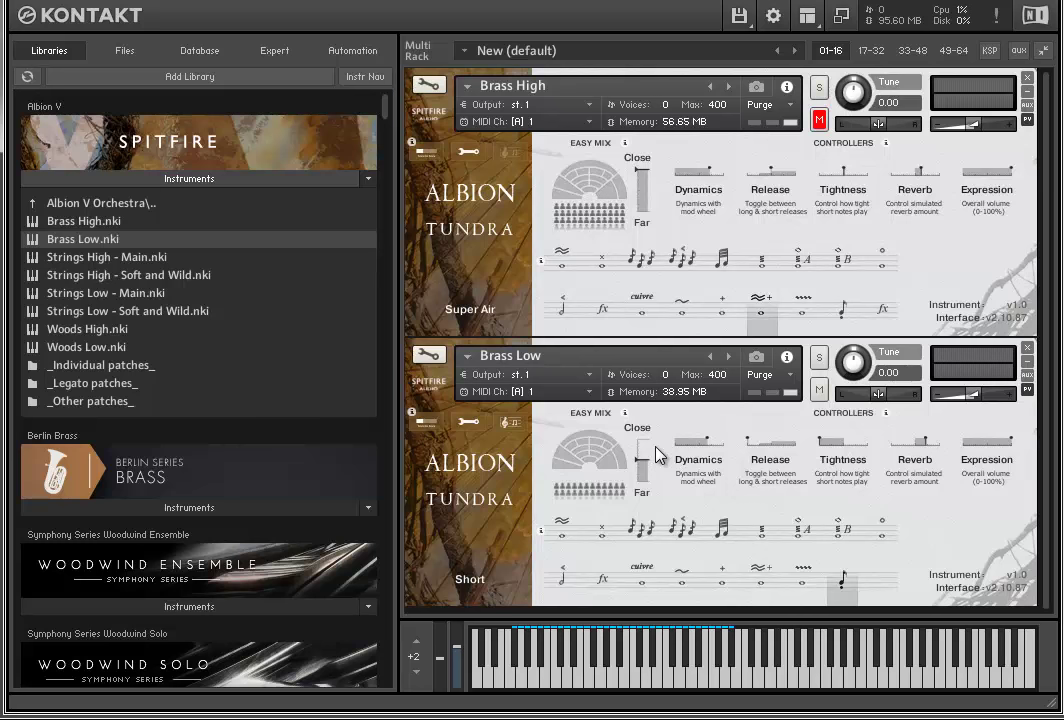
Step: Open Brass Low for editing and expand its Insert Effects section to inspect the effects
click(434, 392)
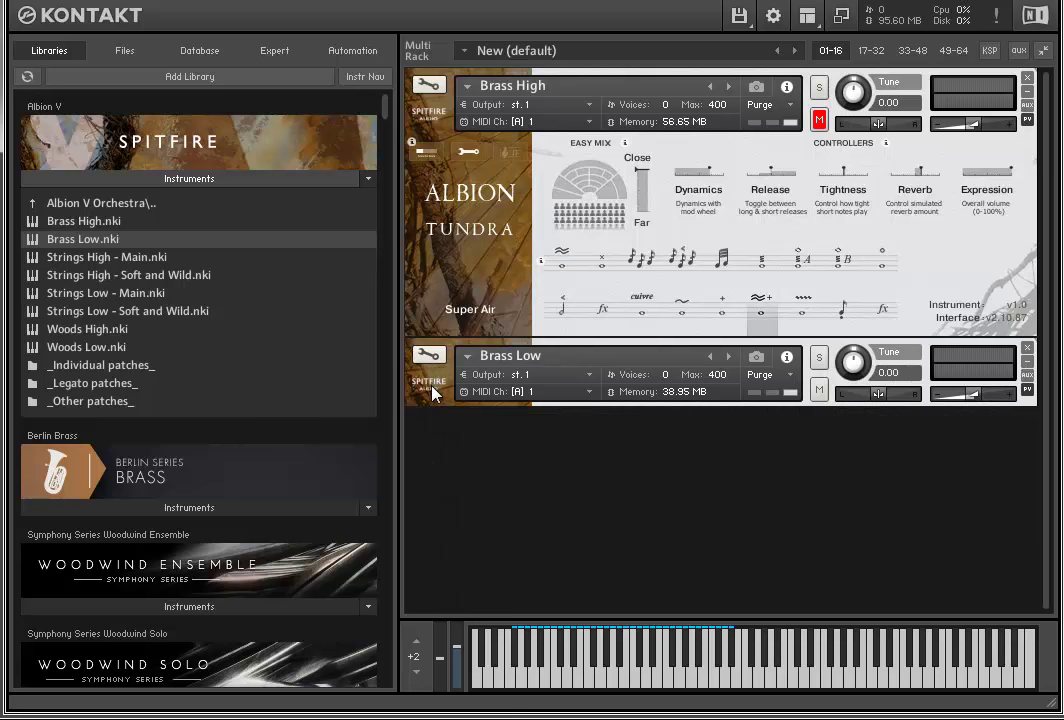
click(434, 392)
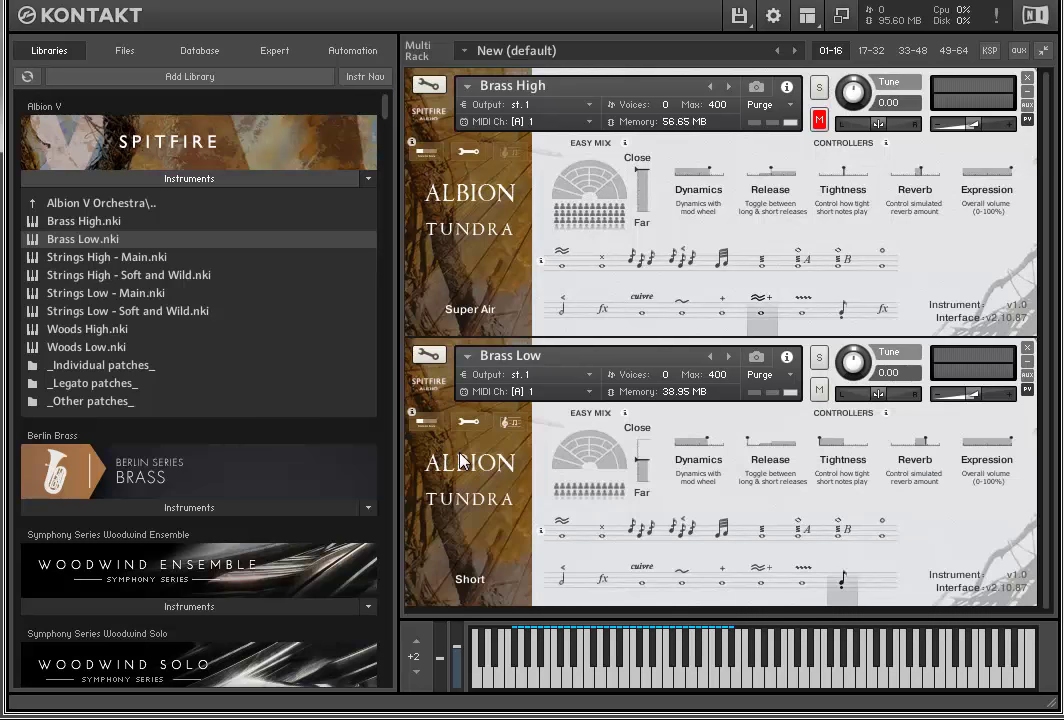
click(460, 423)
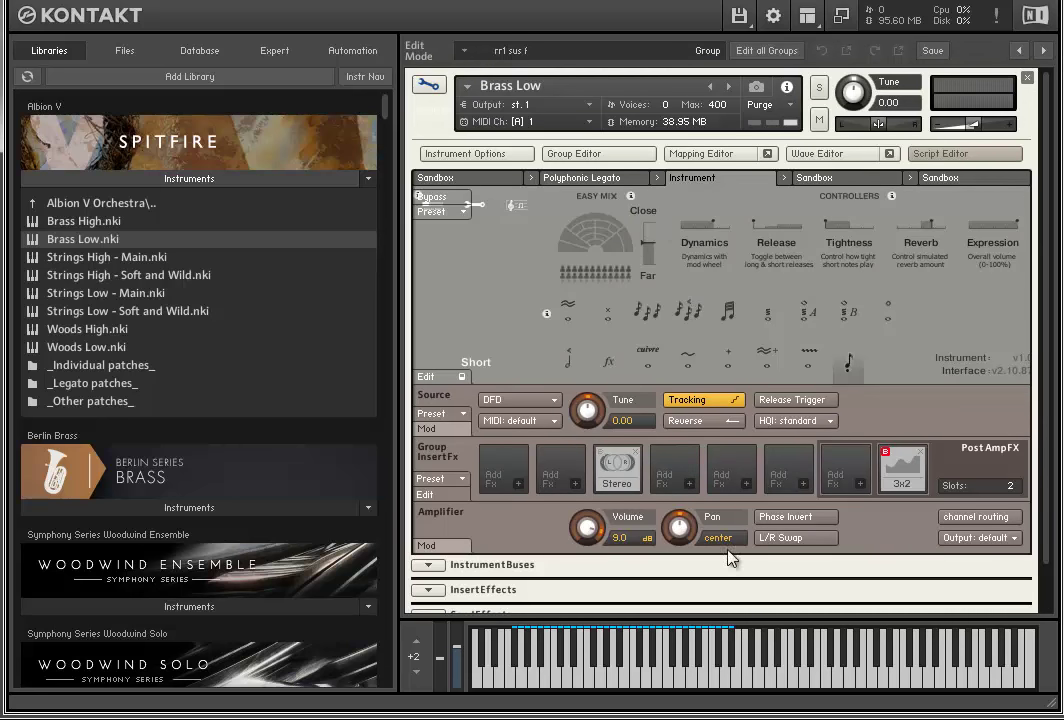
click(428, 589)
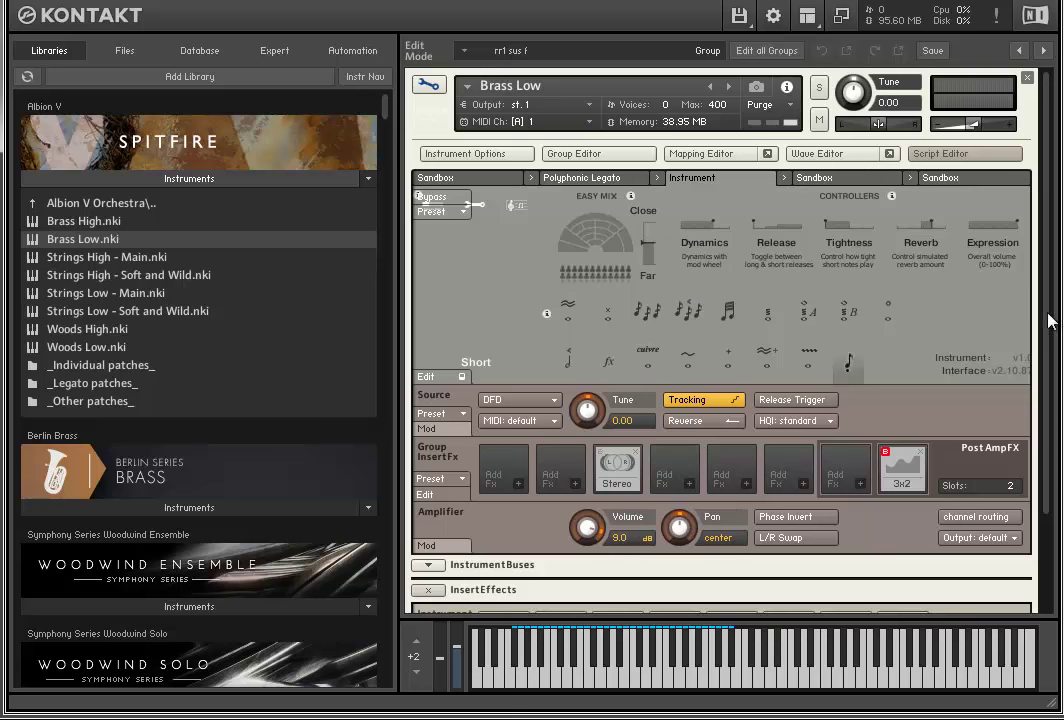
scroll(1050, 320, down, 3)
click(428, 449)
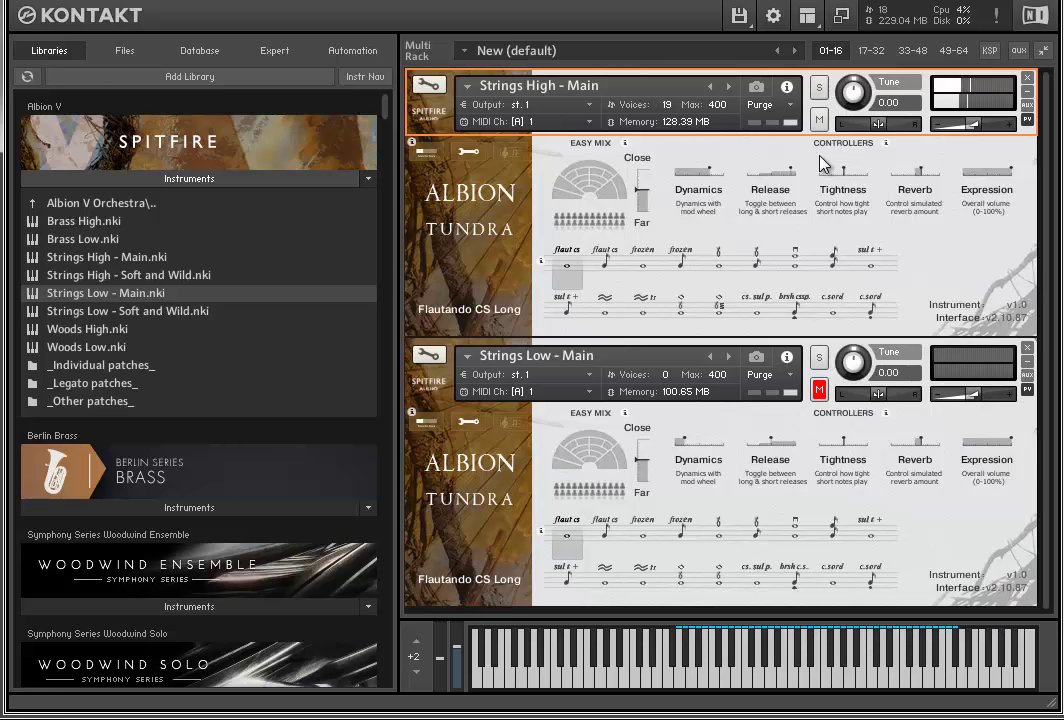
Step: Audition the Flautando CS Short, Frozen Long, Frozen Short, Gypsy Long and Gypsy Short articulations of Strings High - Main
click(613, 277)
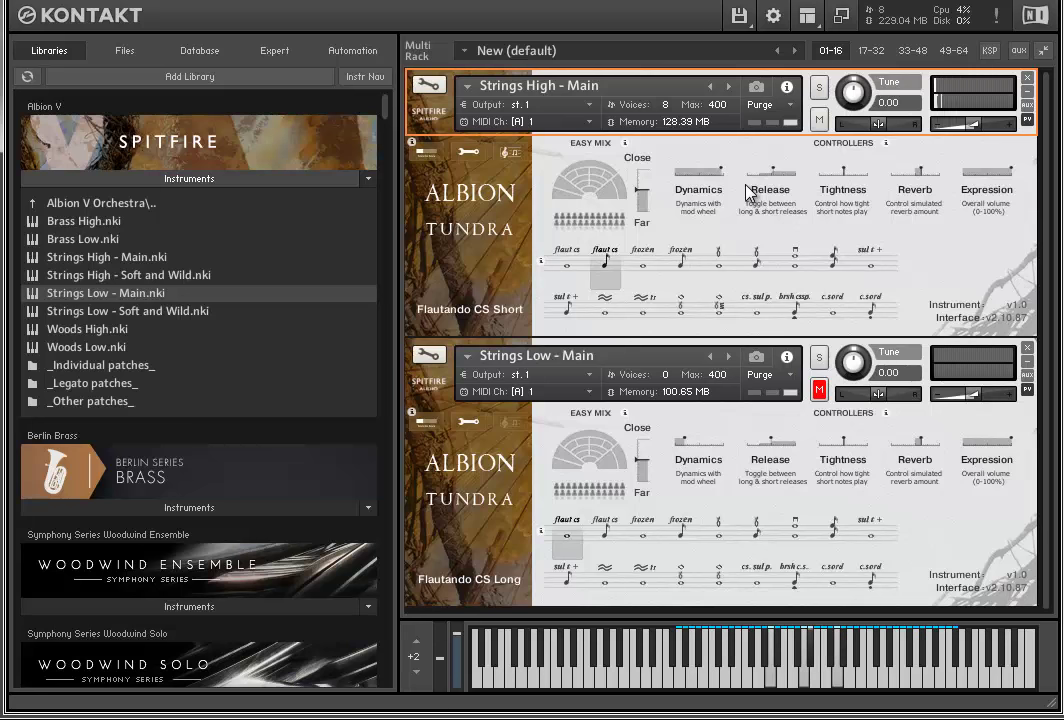
click(643, 262)
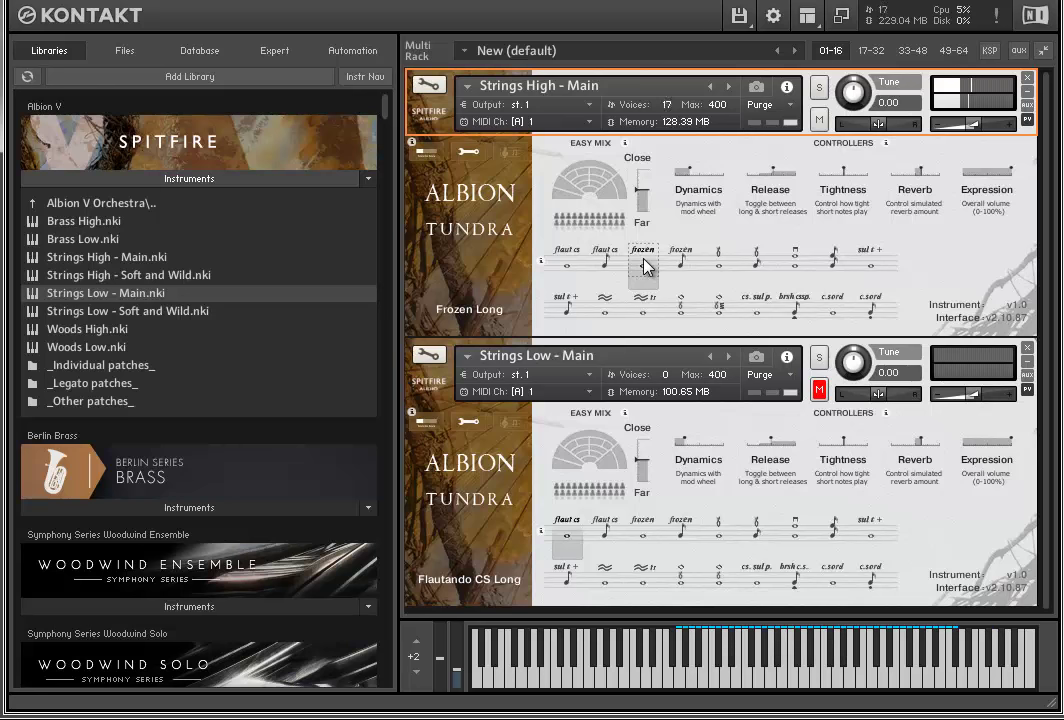
click(683, 262)
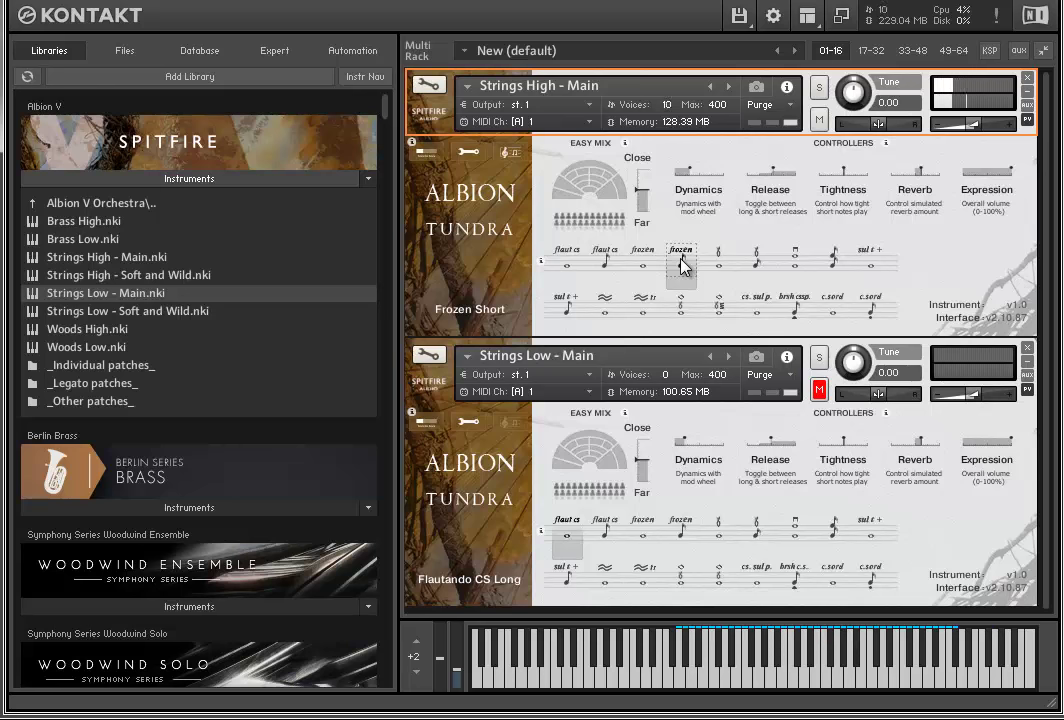
click(718, 262)
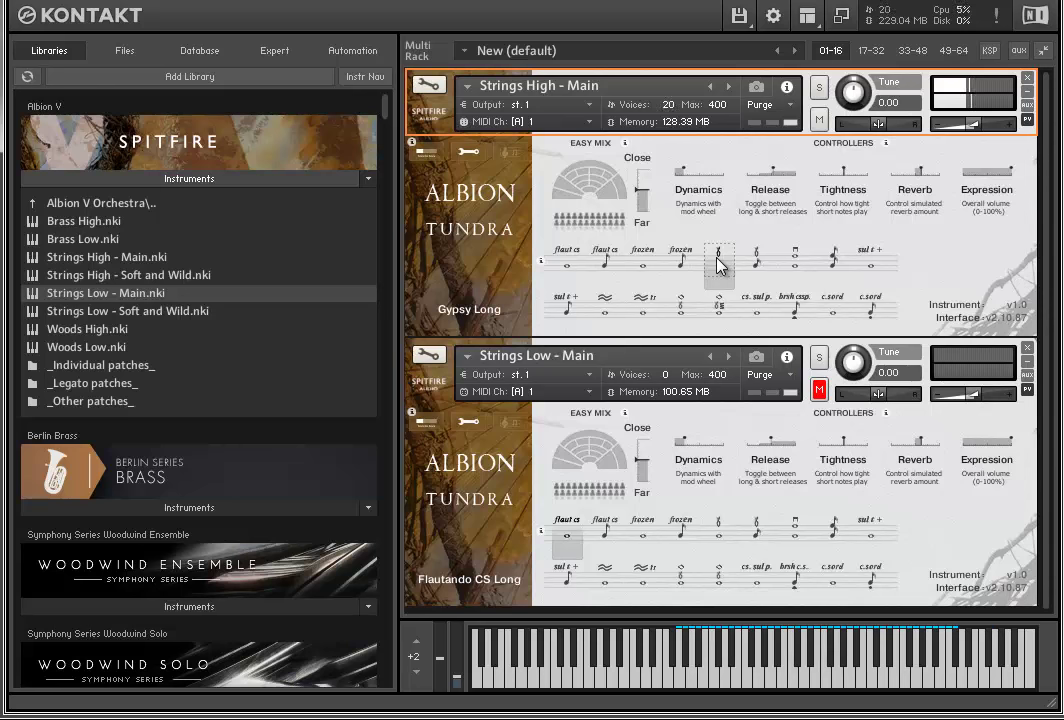
click(757, 262)
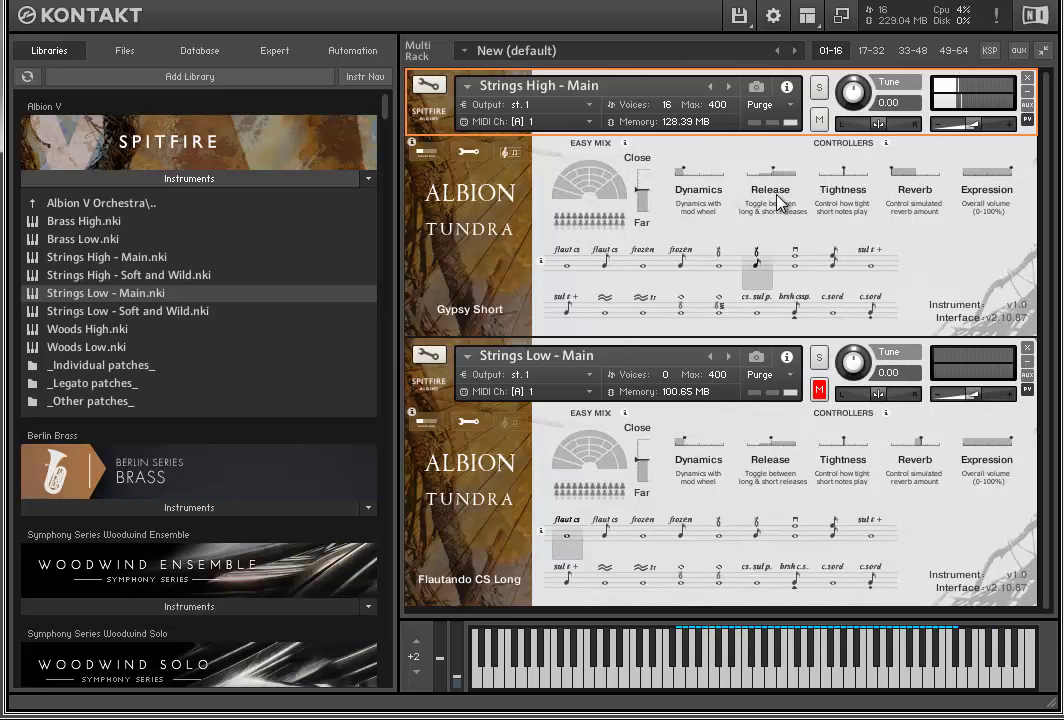
Step: Compare closer and farther Easy Mix positions on Strings High's Gypsy Short, leaving the mix near Close and dismissing the help bubbles
drag(640, 200, 648, 172)
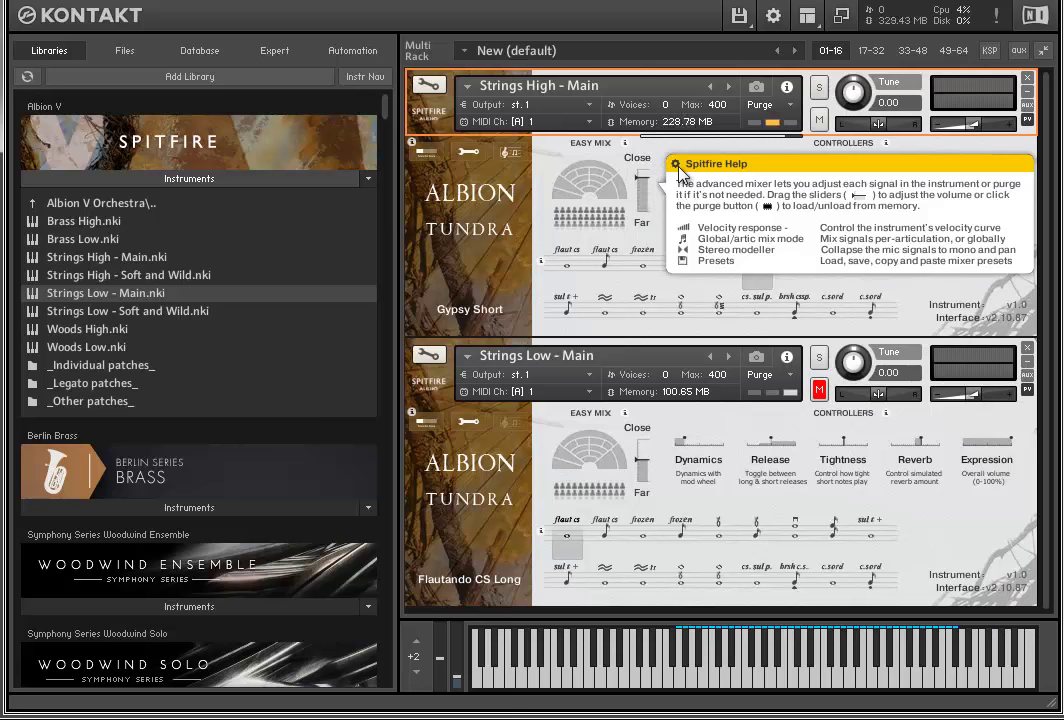
click(668, 170)
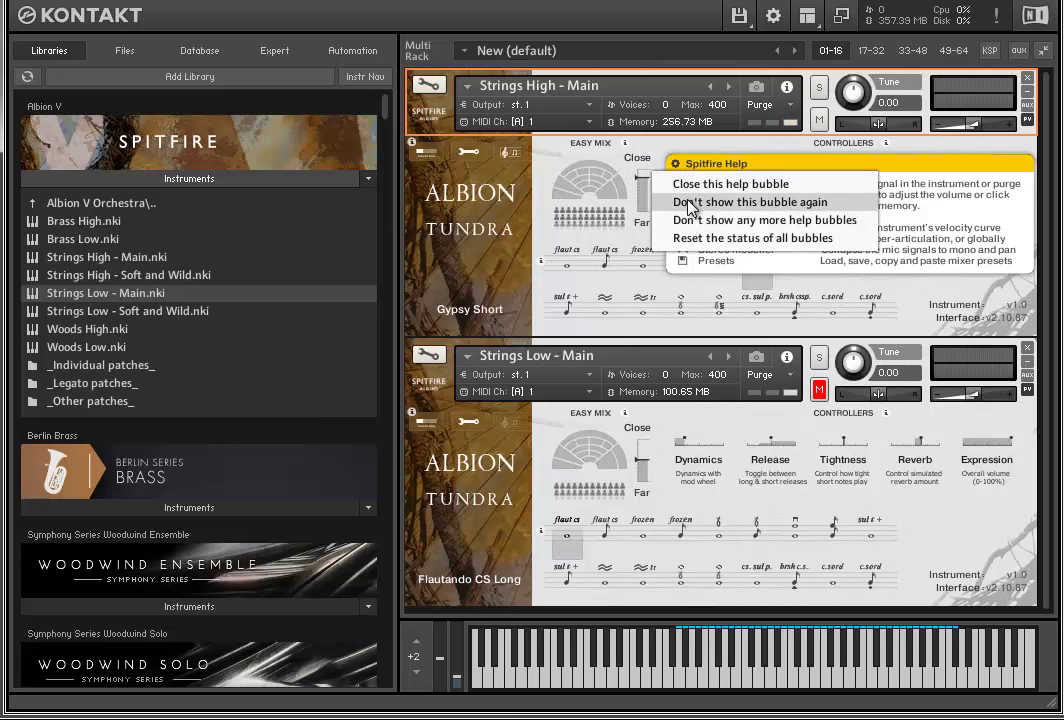
click(689, 202)
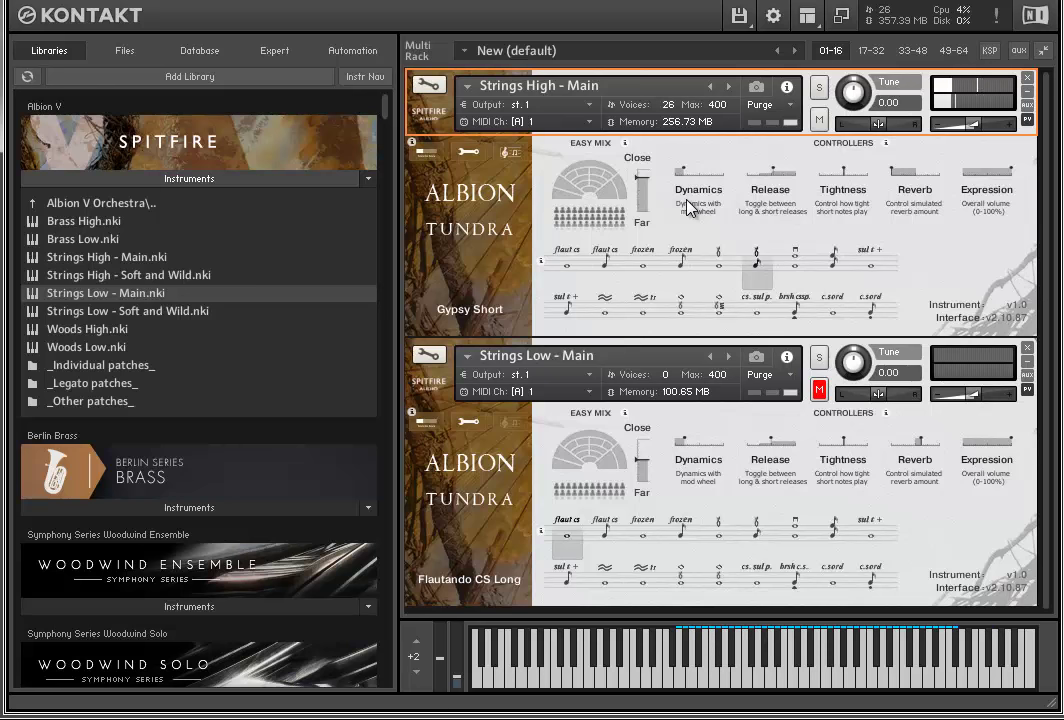
mouse_move(641, 221)
drag(641, 221, 644, 264)
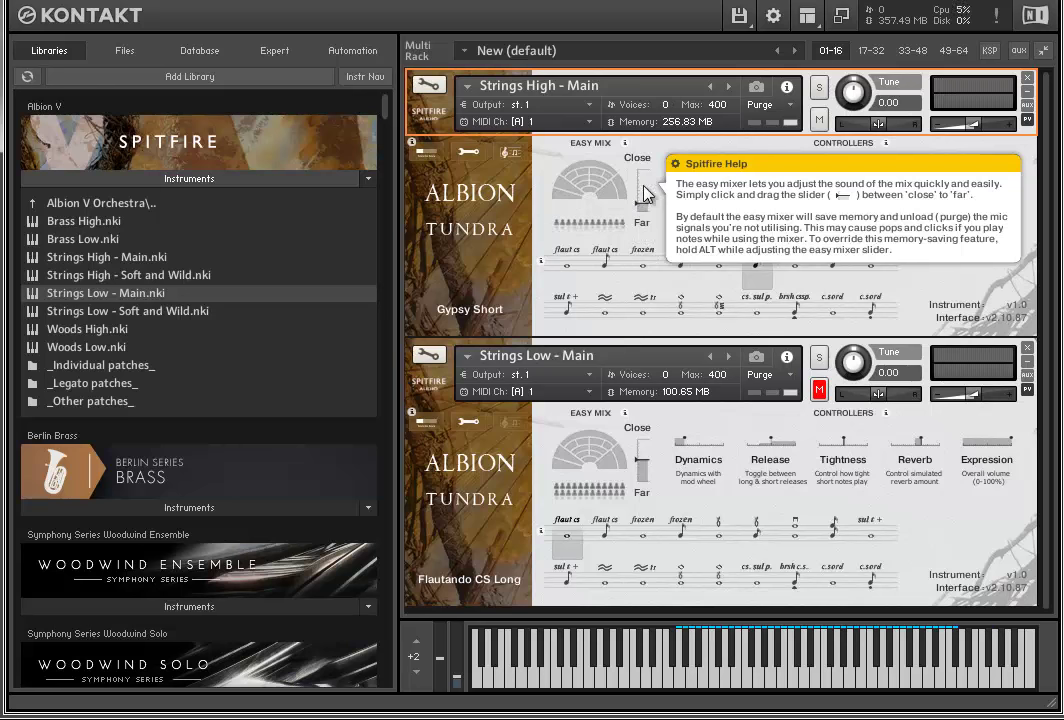
click(676, 164)
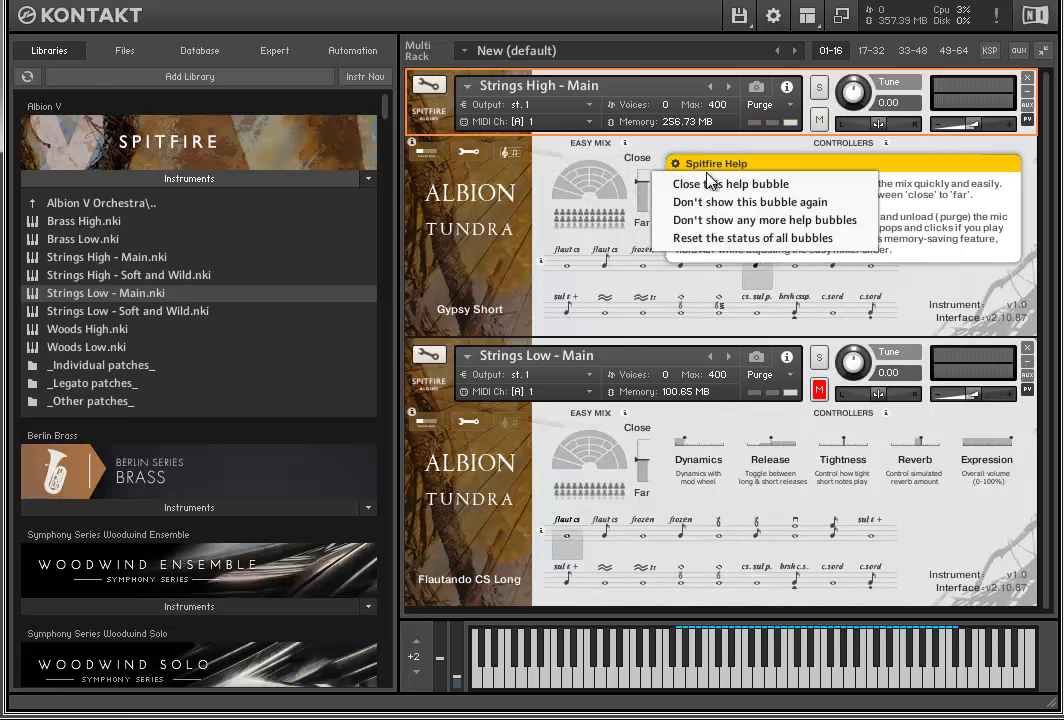
click(708, 183)
Step: Audition the Dbl Stop 5th Long, Dbl Stop 5ths Short and Super Tasto Long articulations of Strings High - Main
click(802, 261)
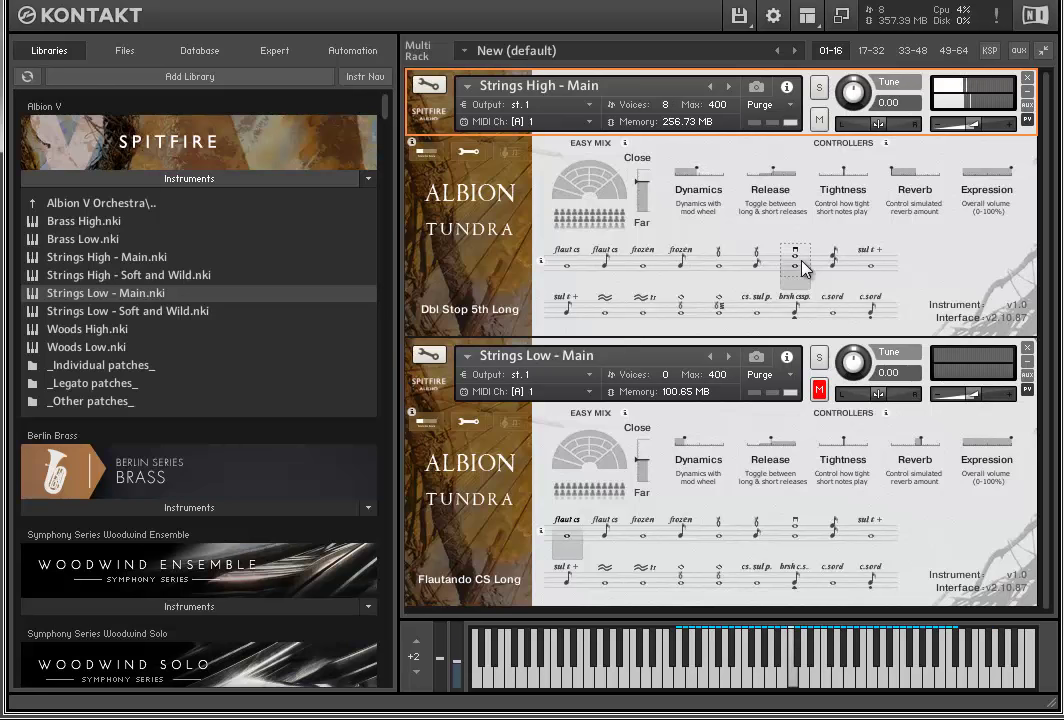
click(836, 268)
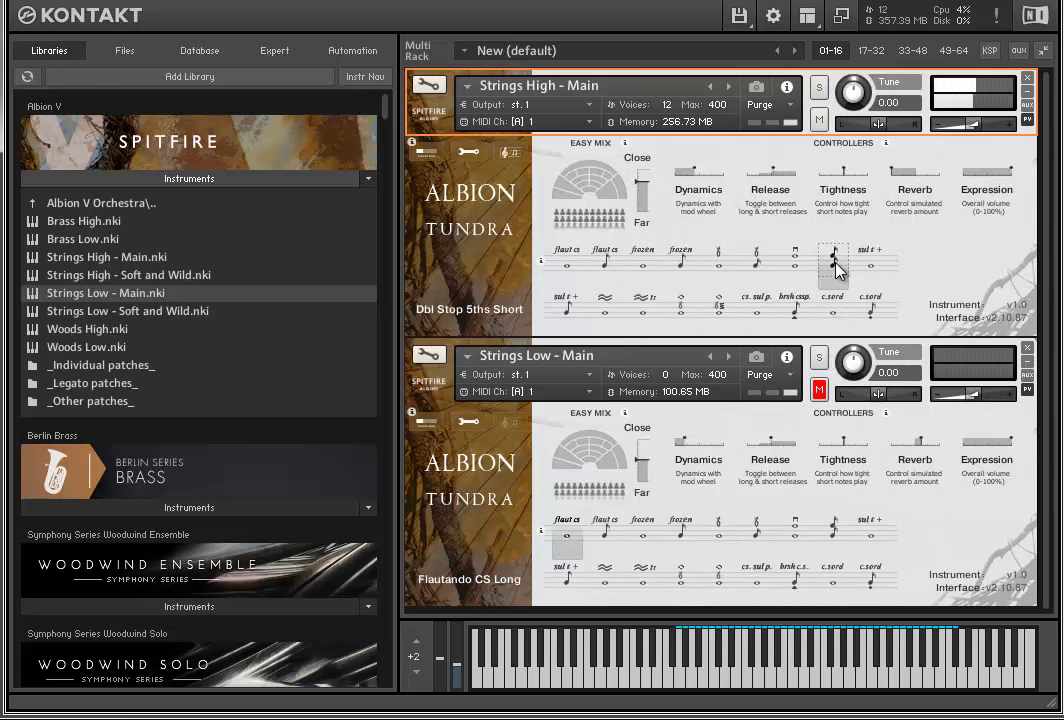
click(868, 262)
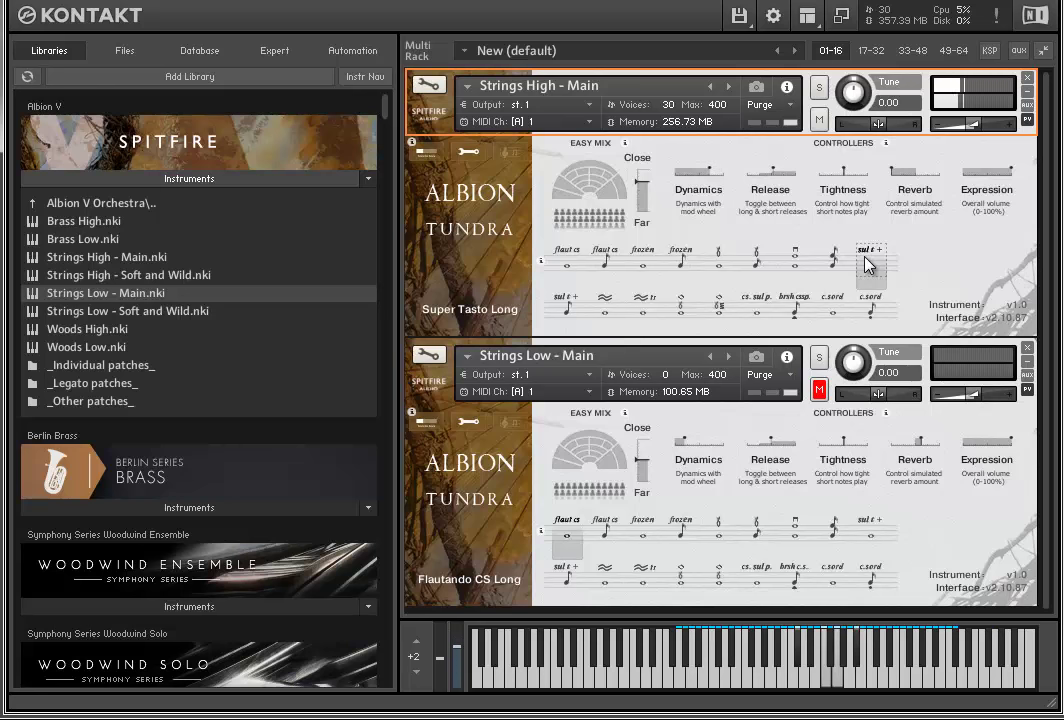
Step: Mute Strings High - Main instead of Strings Low - Main and audition Strings Low's Super Tasto Short, Air and Ice, and Air Ice and Tratto
click(819, 119)
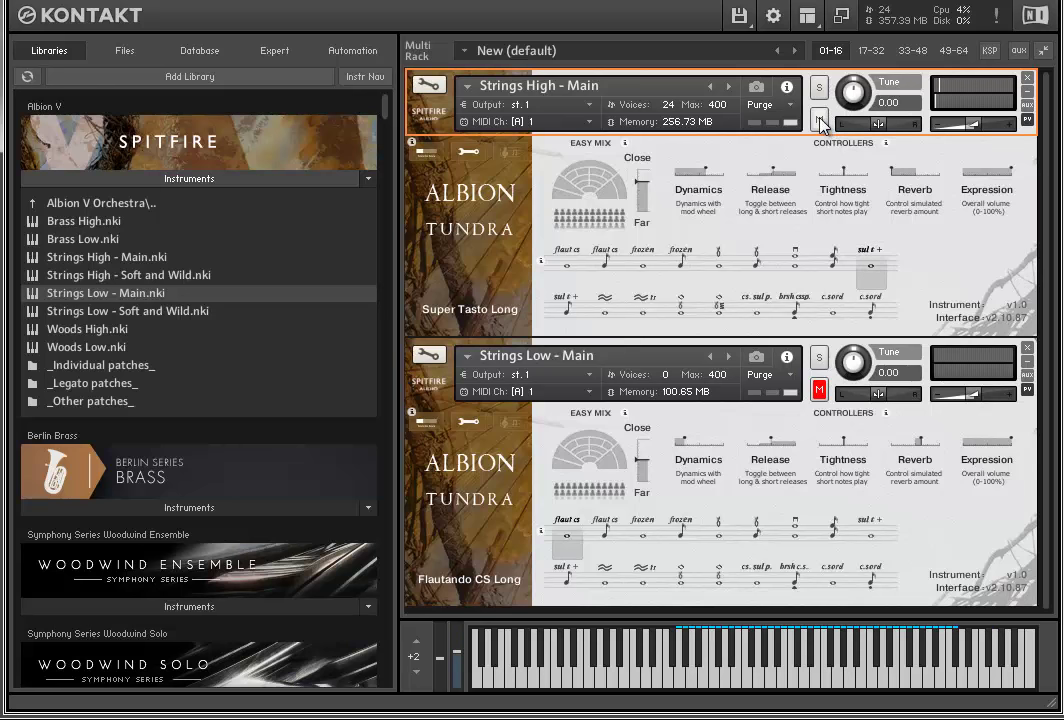
click(819, 389)
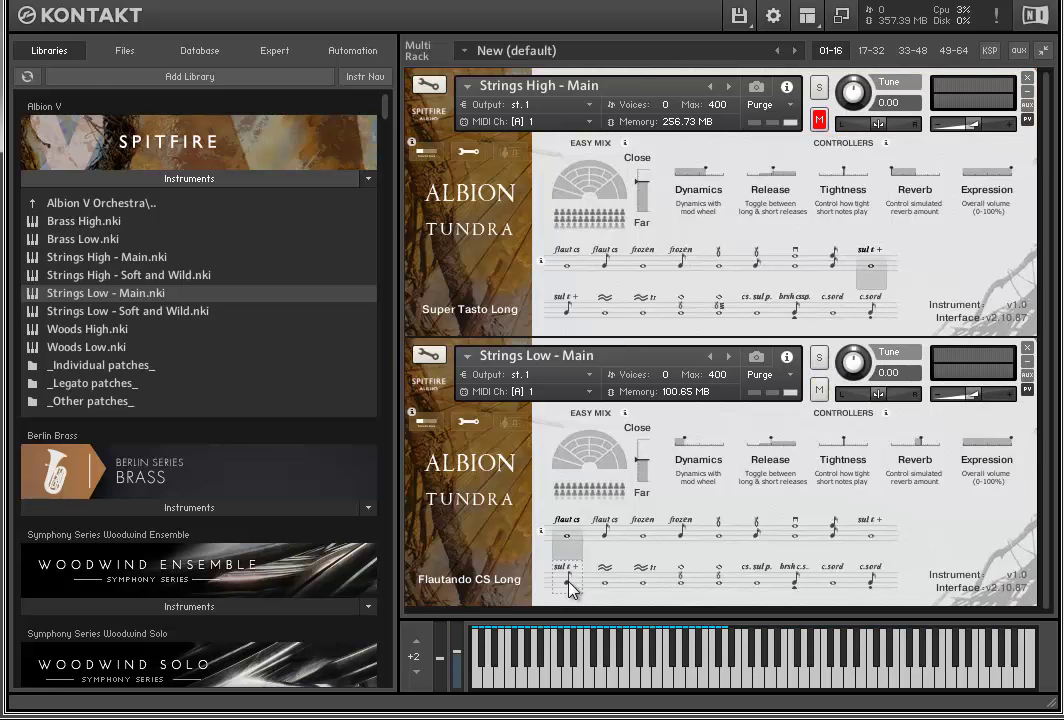
click(567, 580)
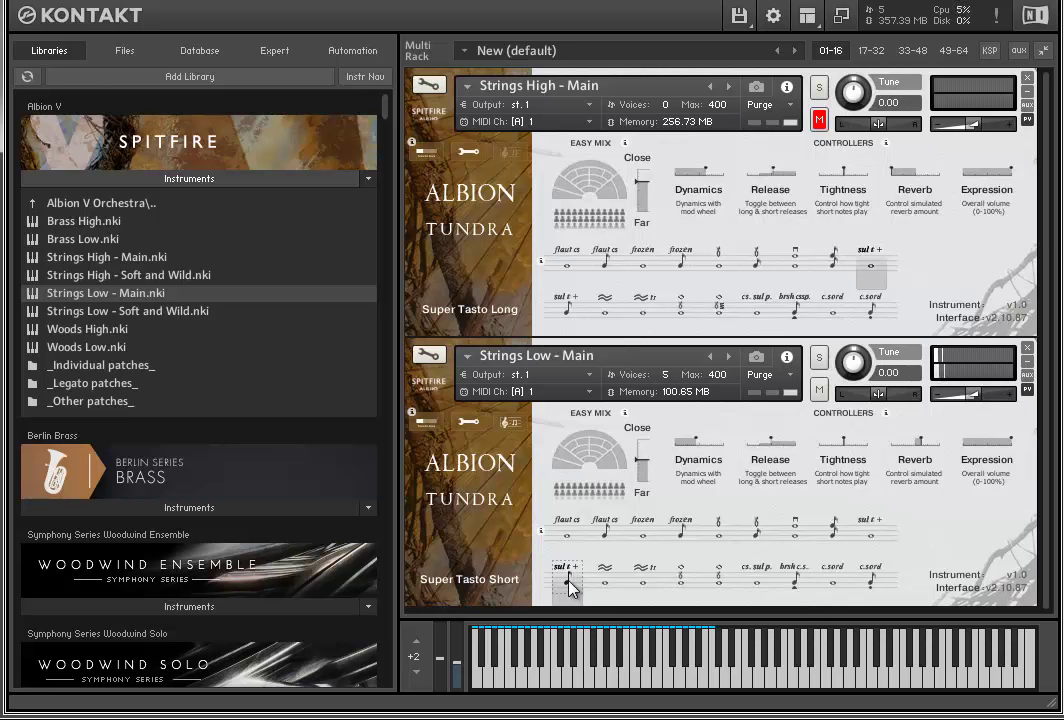
click(596, 587)
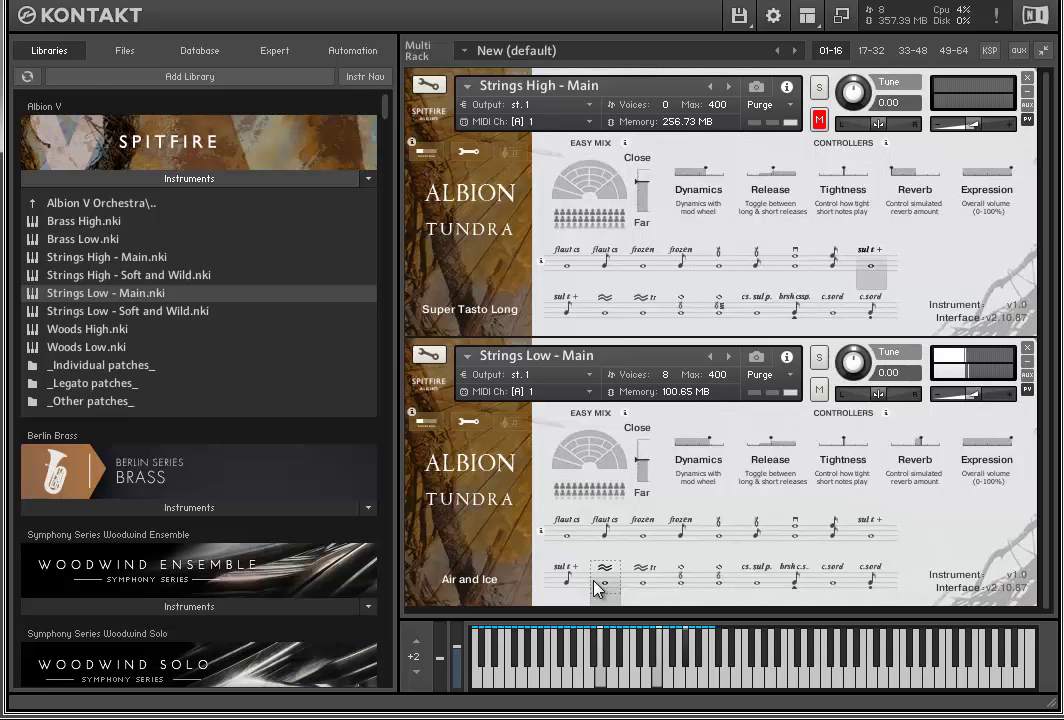
click(643, 583)
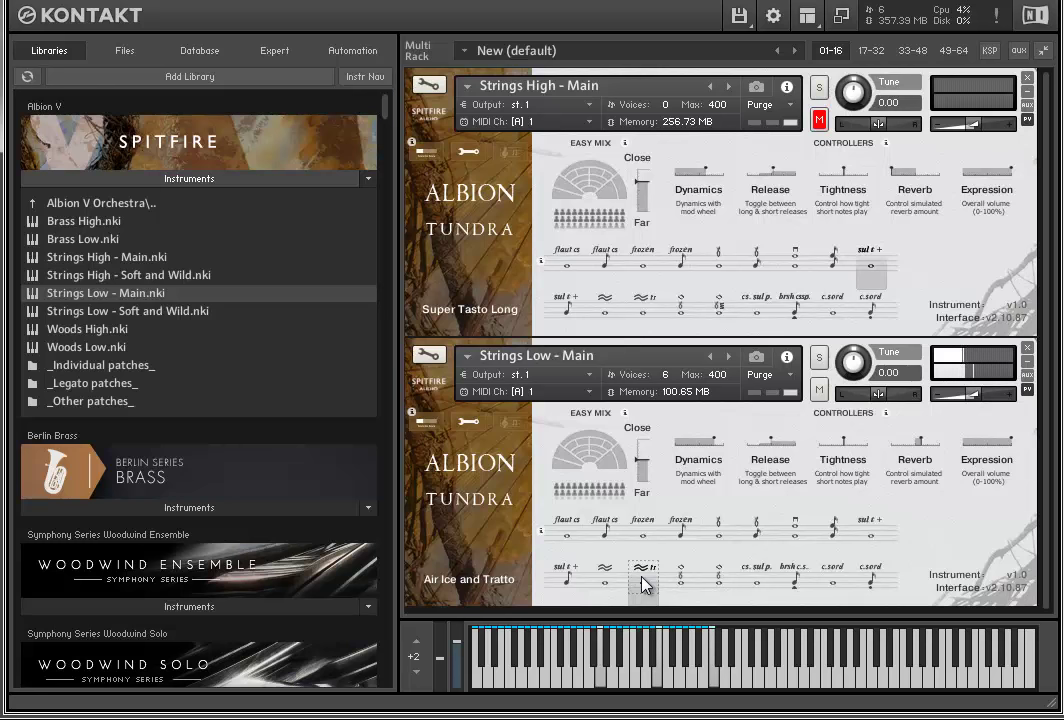
Step: Audition Strings Low - Main's Gypsy Harmonics, Gypsy Harm Trem, Sul Pont CS, Brushed Sul Pont CS, Silken CS Long and short con sord articulations
click(678, 576)
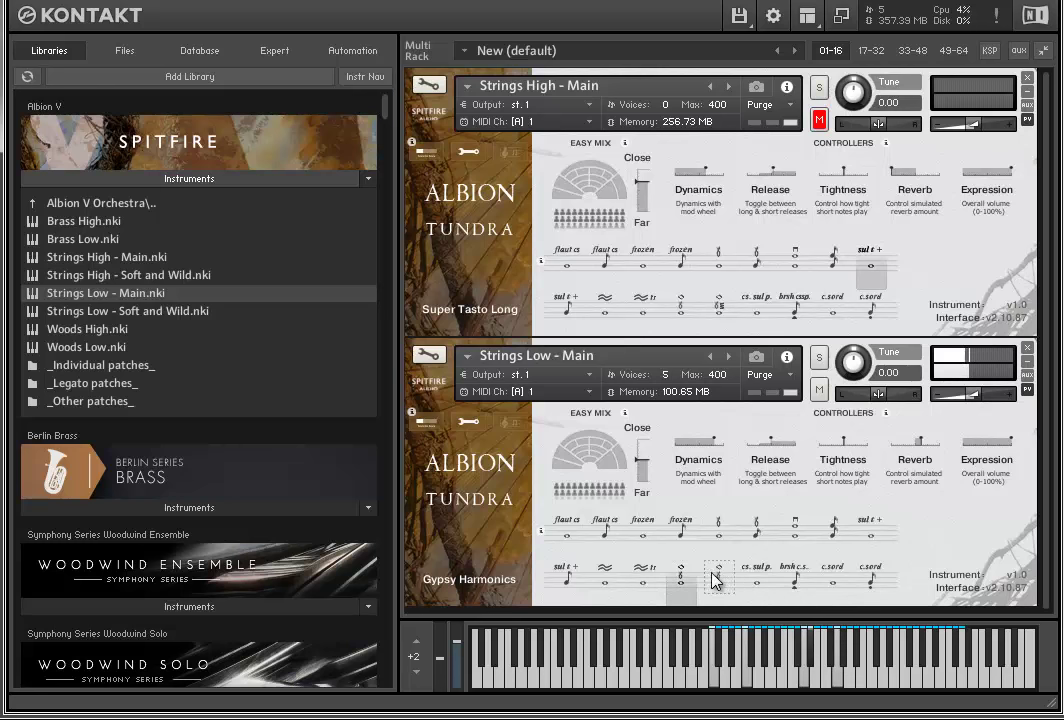
click(722, 578)
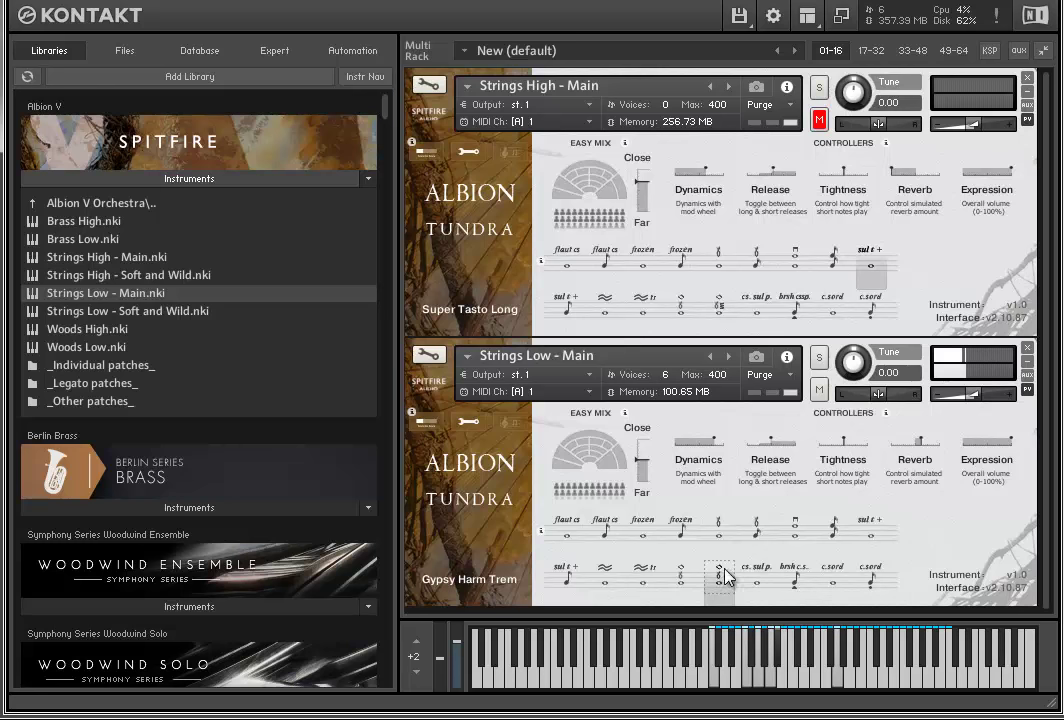
click(756, 575)
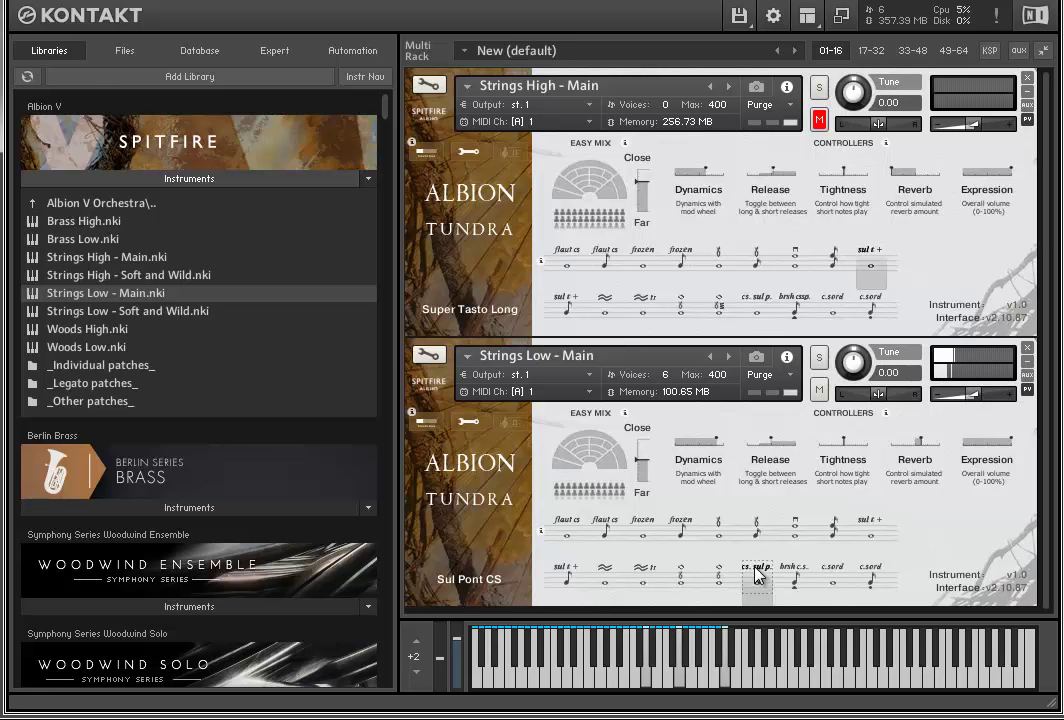
click(803, 577)
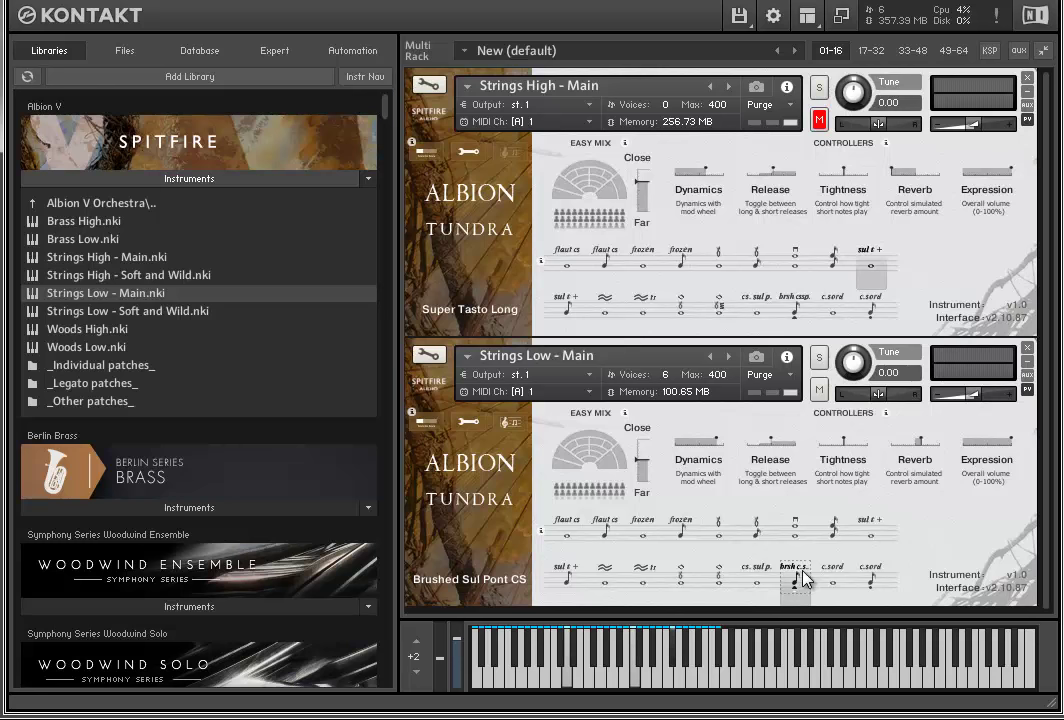
click(843, 570)
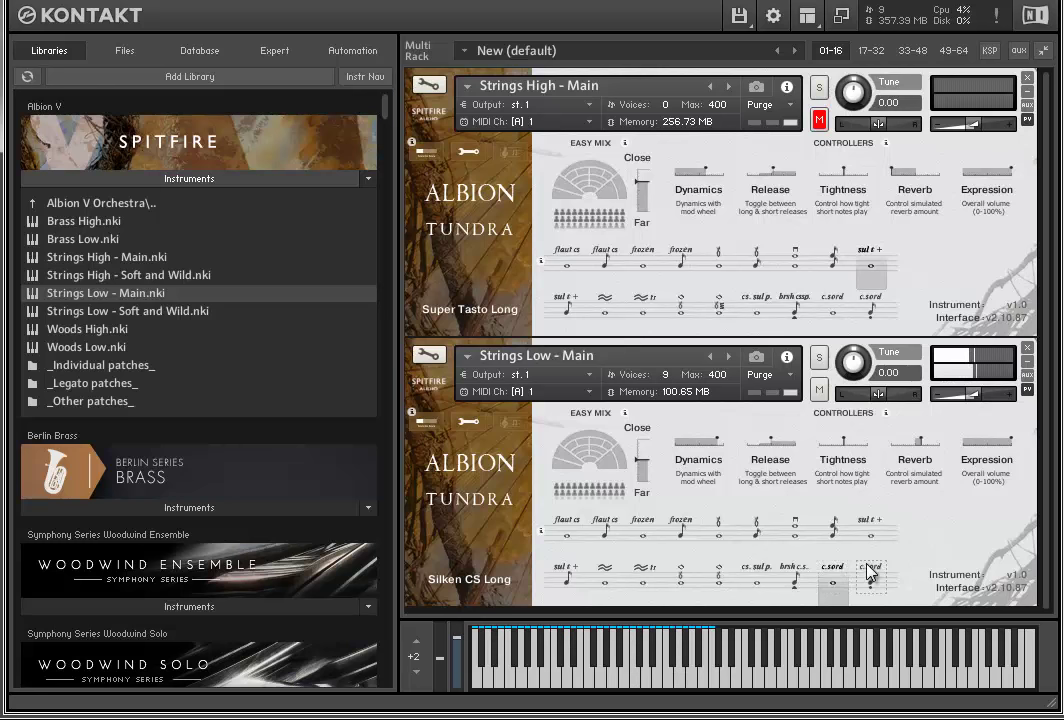
click(869, 572)
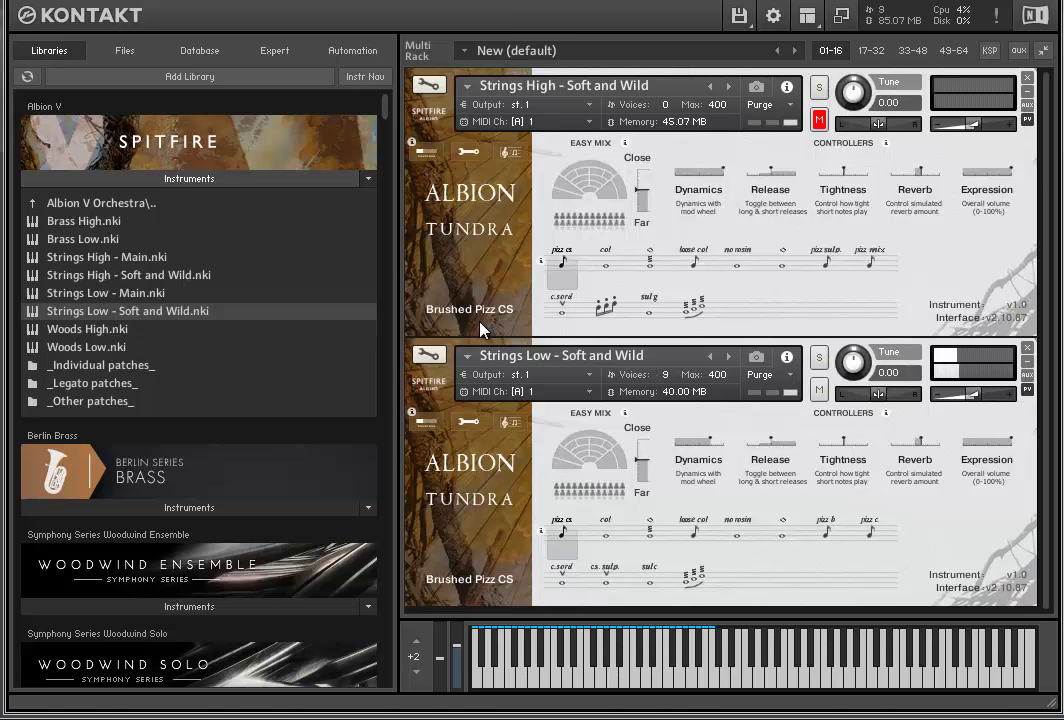
Step: Audition Col Leg Tratto, Harmonic Trems, Light Loose Col Leg, No Rosin Long, Other Harmonics and Pizz Harmonic Bass in Strings Low - Soft and Wild
click(608, 538)
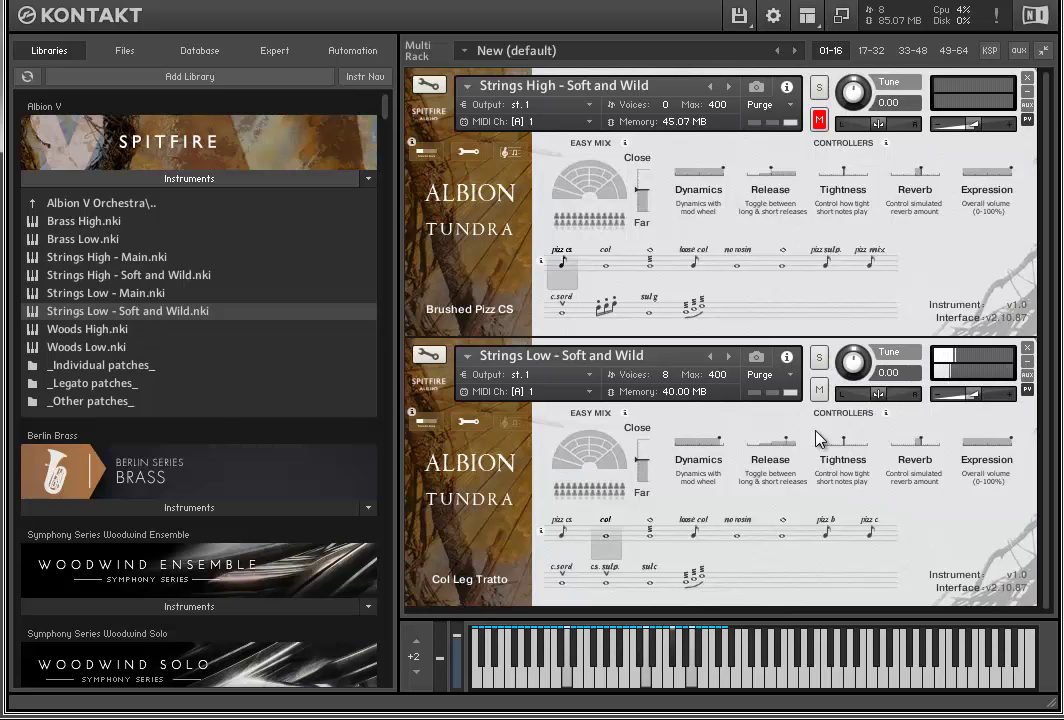
click(648, 532)
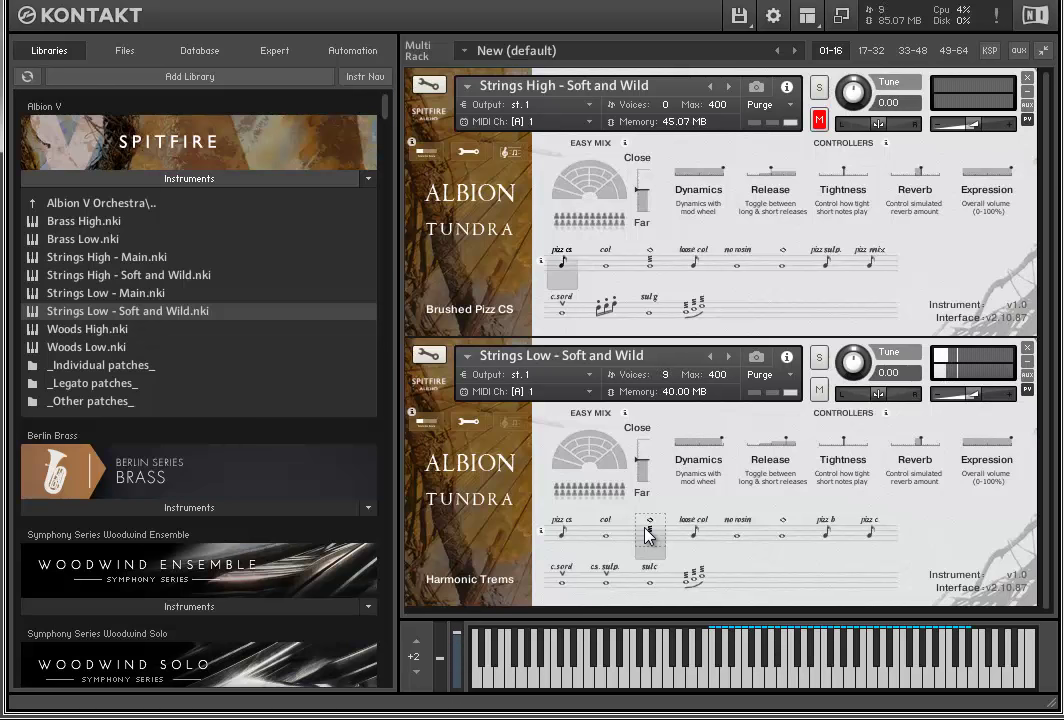
click(690, 528)
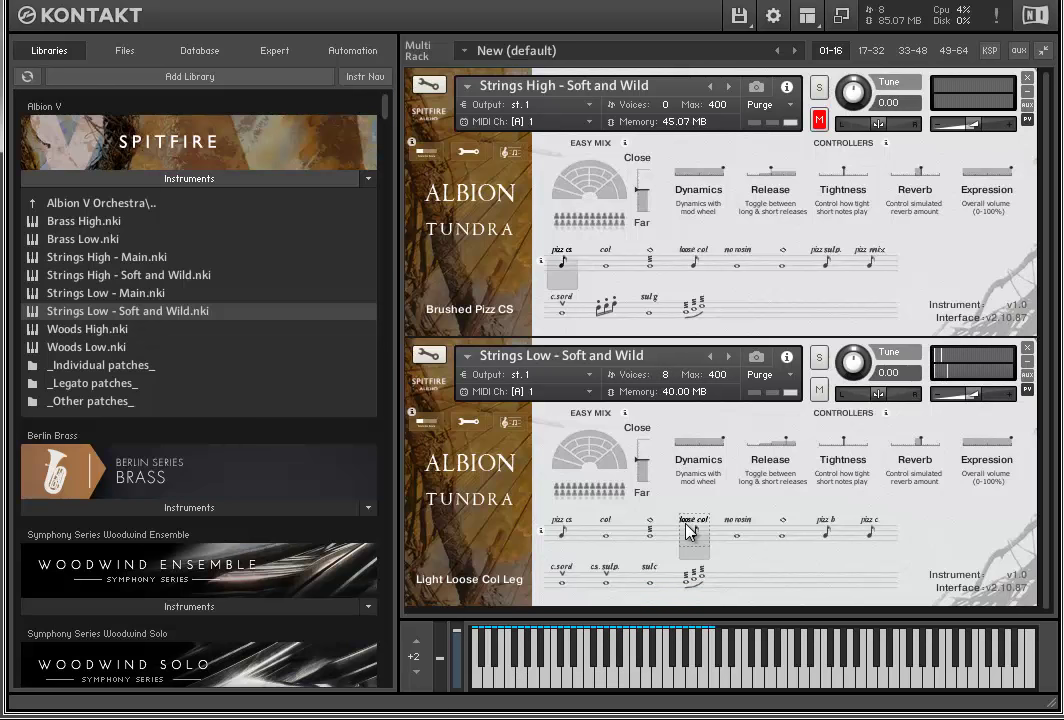
click(741, 524)
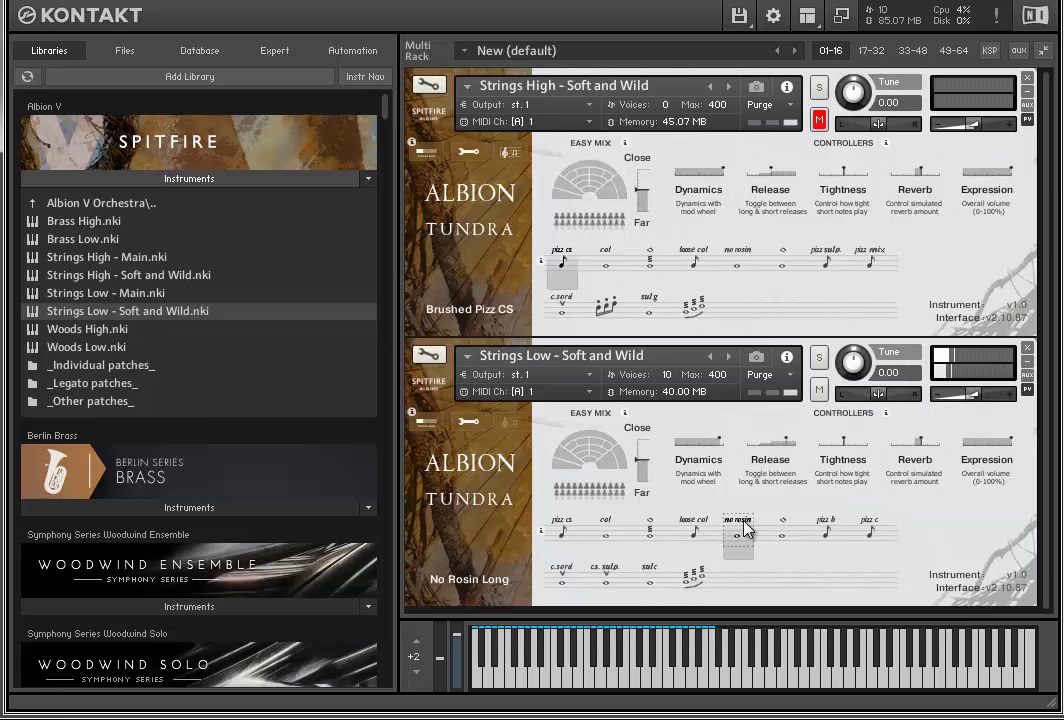
click(783, 537)
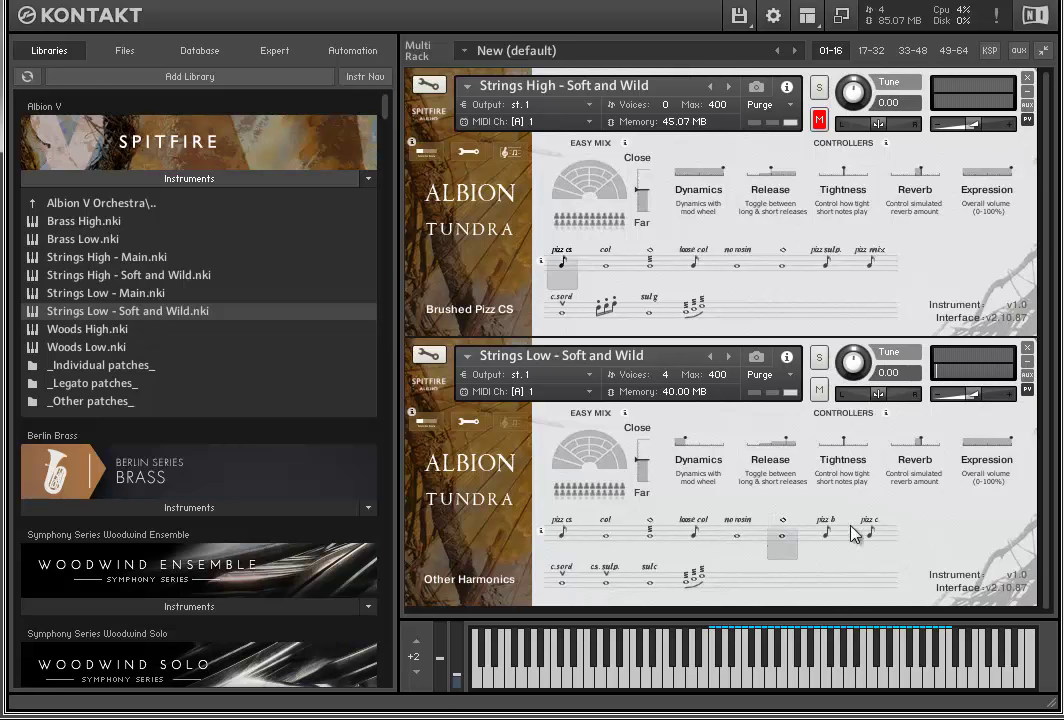
click(832, 530)
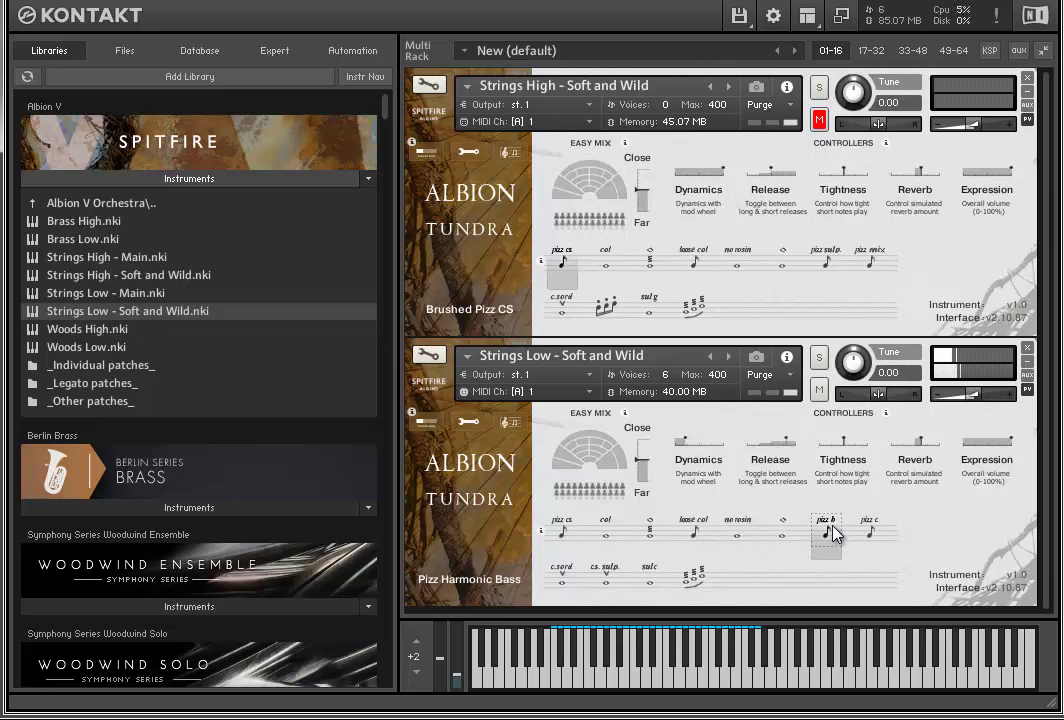
Step: Mute Strings Low - Soft and Wild instead of Strings High - Soft and Wild and audition Strings High's Pizz S.P. Legno Mix
click(820, 120)
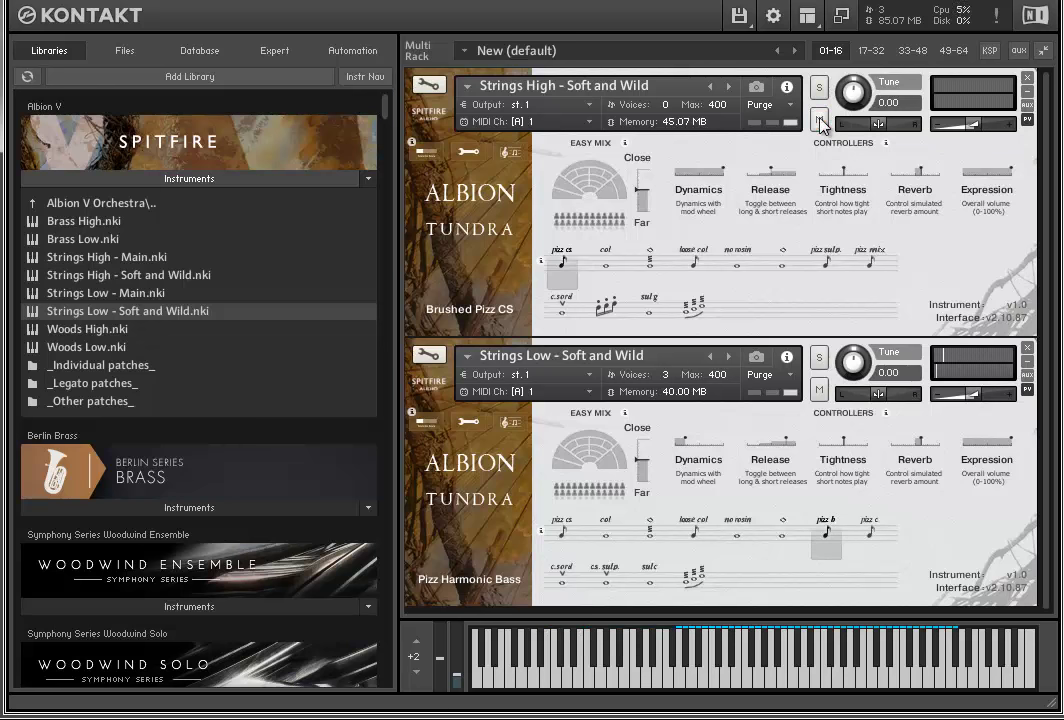
click(819, 389)
click(872, 269)
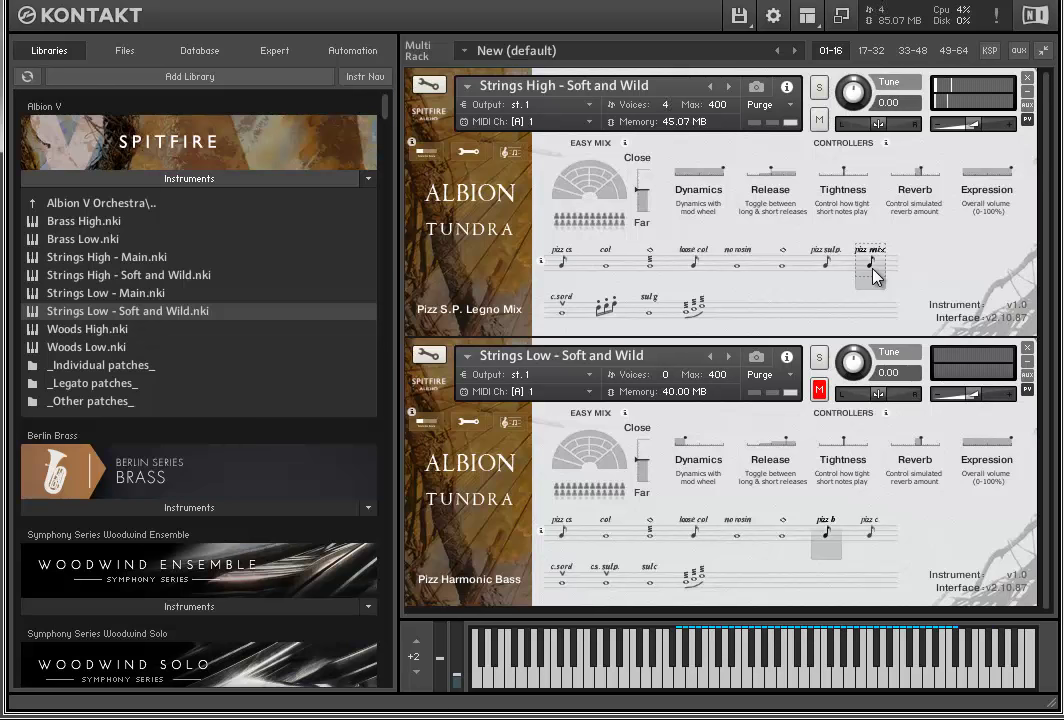
Step: Audition Strings High's Pulsing Con Sord with Release raised to its maximum, and switch to the Ricochet articulation
click(560, 305)
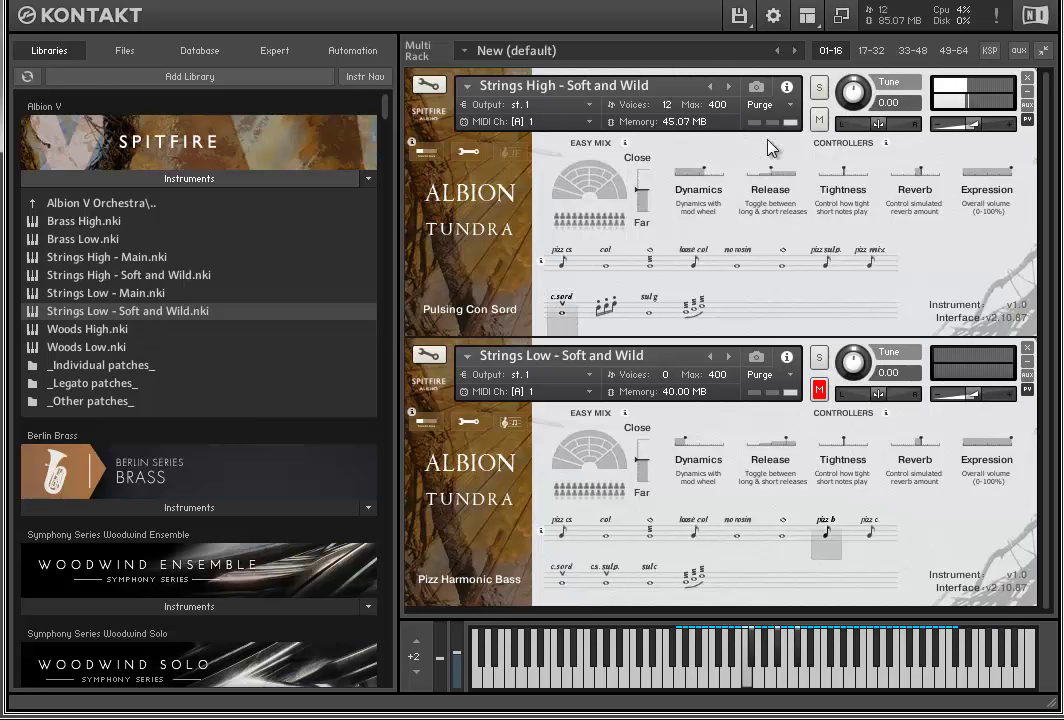
drag(784, 171, 799, 180)
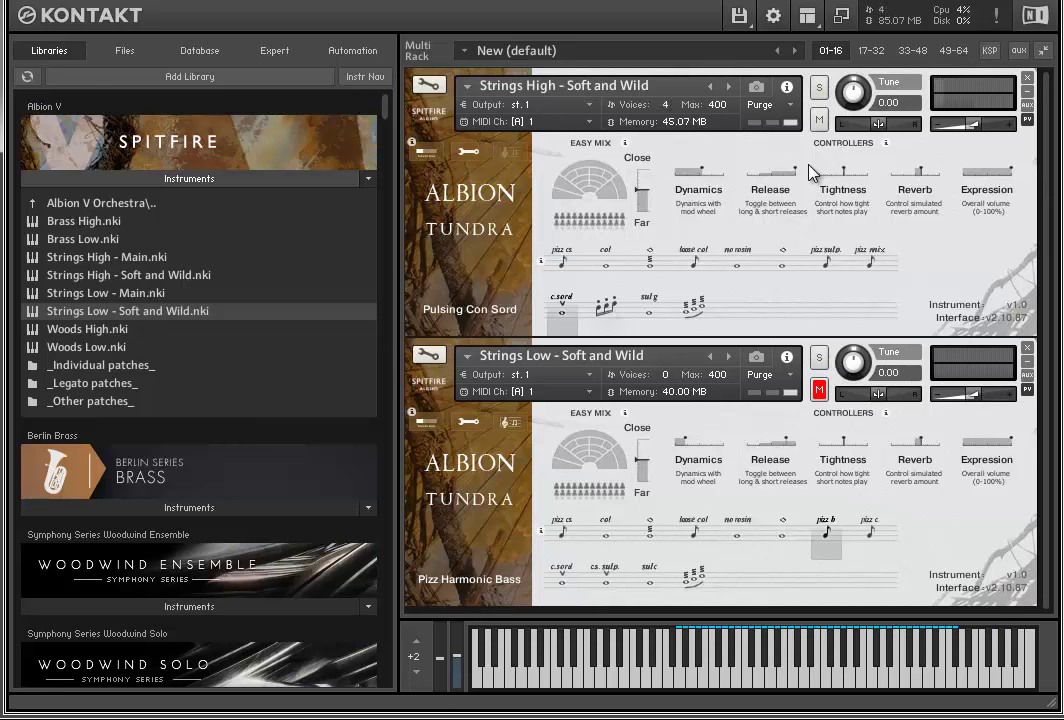
click(608, 307)
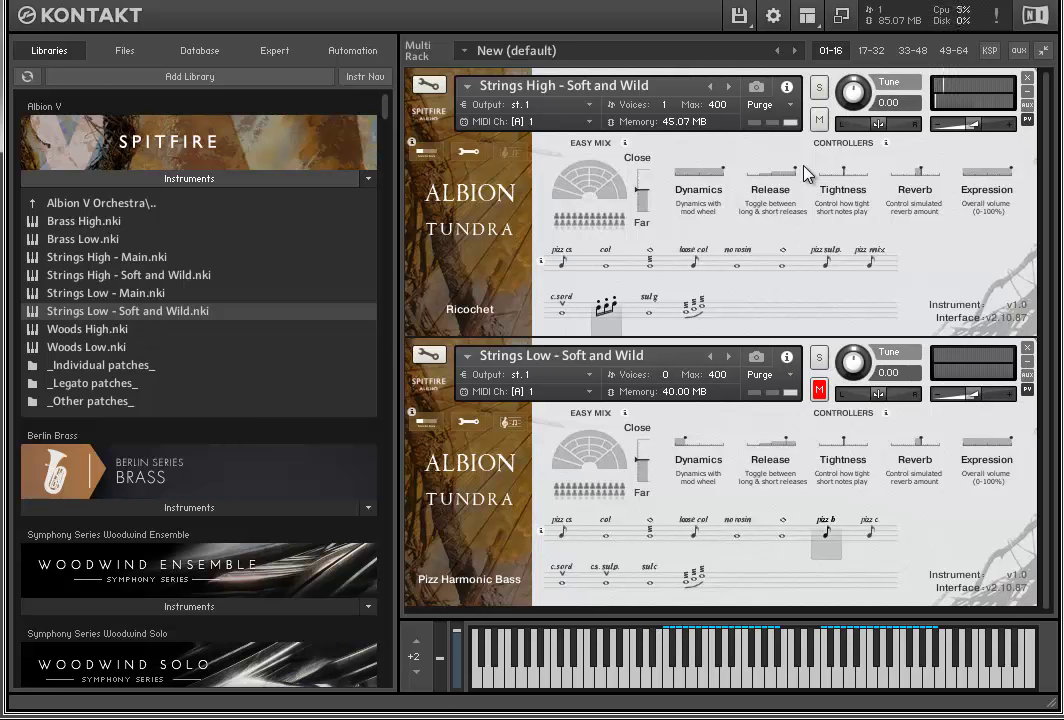
Step: Audition Sul G and the last articulation after it in Strings High - Soft and Wild
click(650, 305)
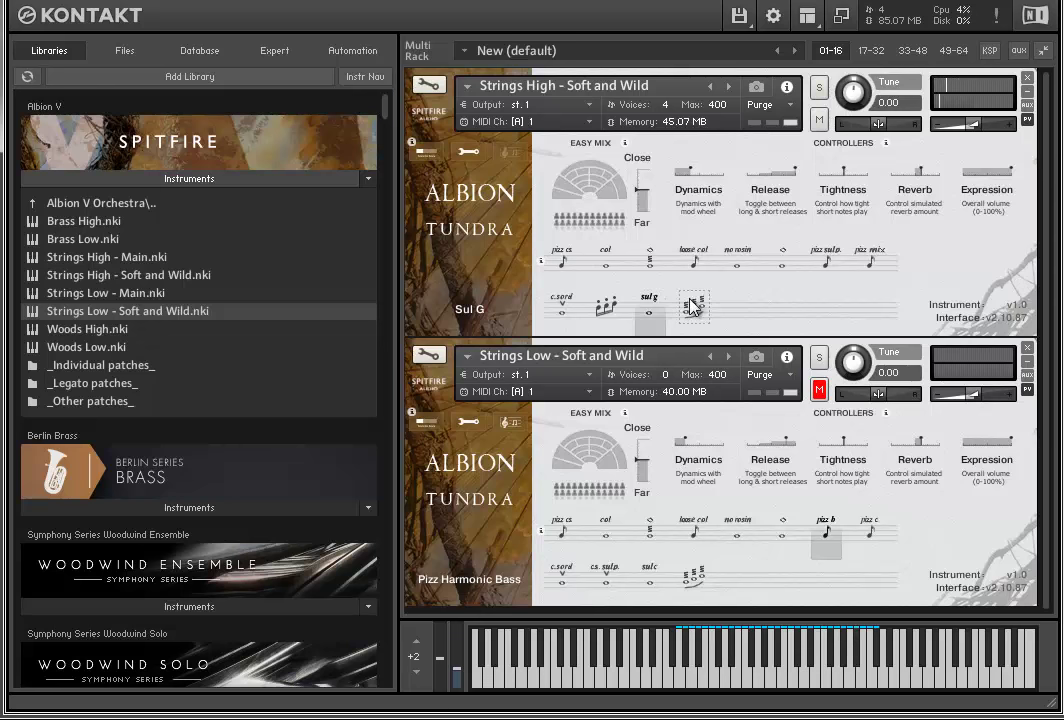
click(692, 306)
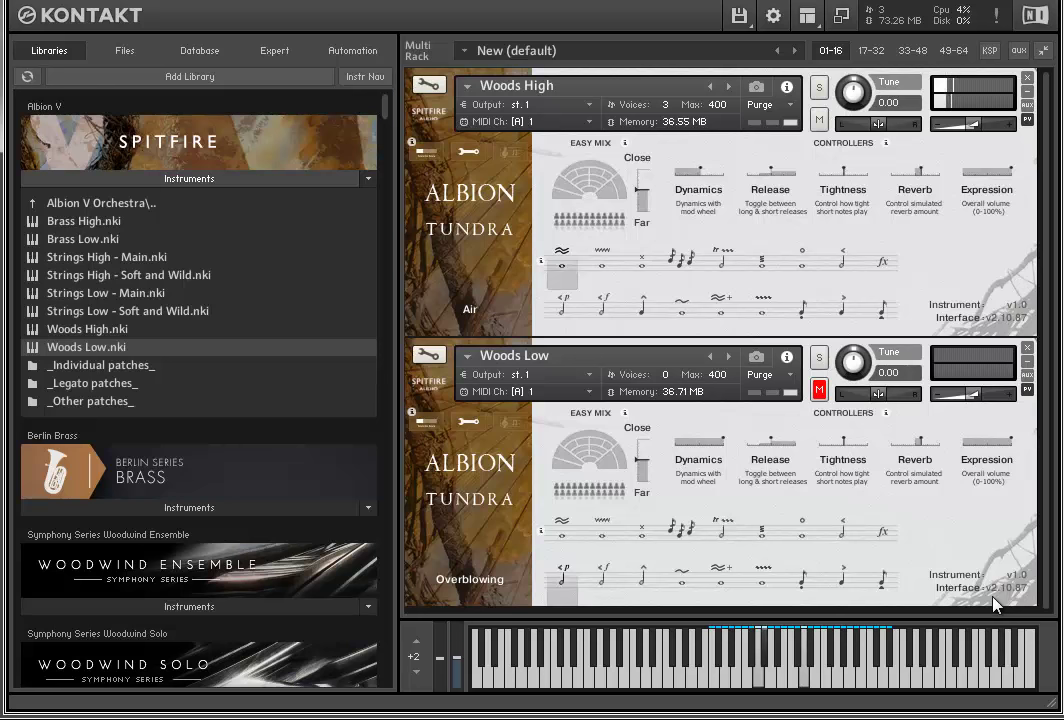
Step: Audition Aleatoric Overblown, Bursts, Doodle Tonguing, Finger Trills, Fluttered, Hollow, Mini Cresc and Multiphonics in Woods High
click(604, 268)
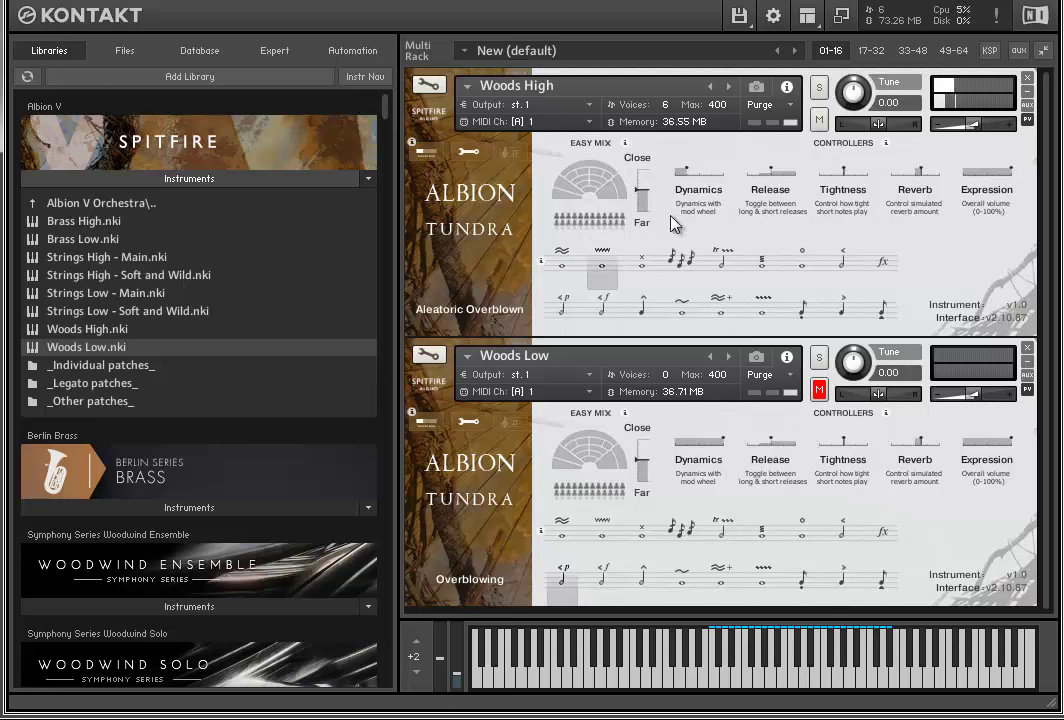
click(645, 270)
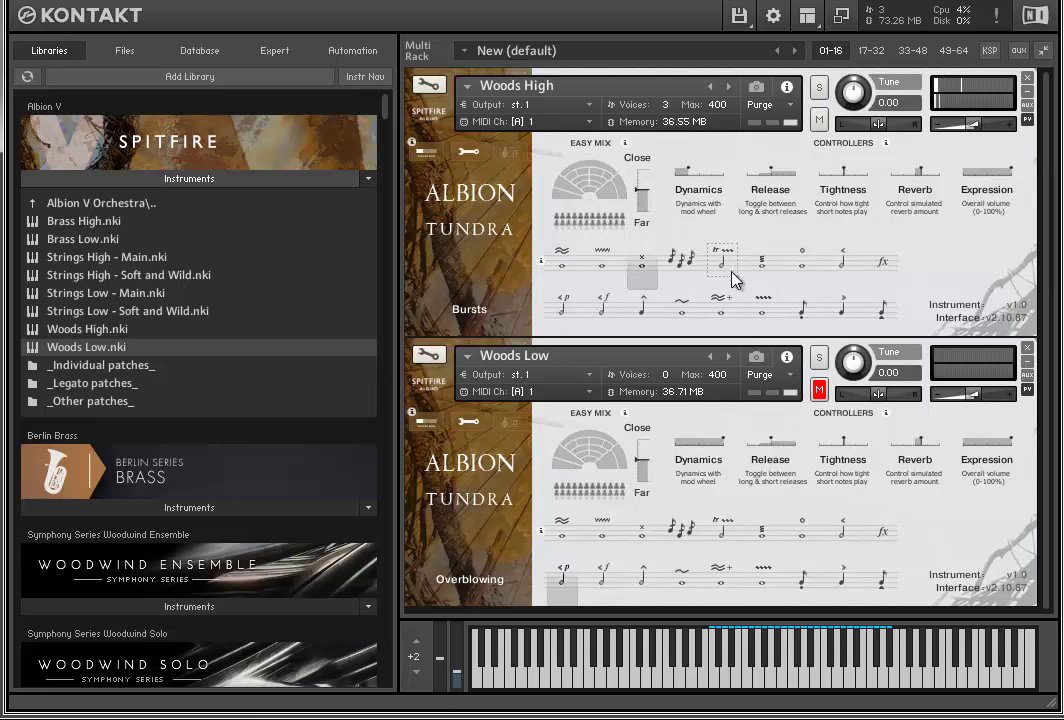
click(681, 259)
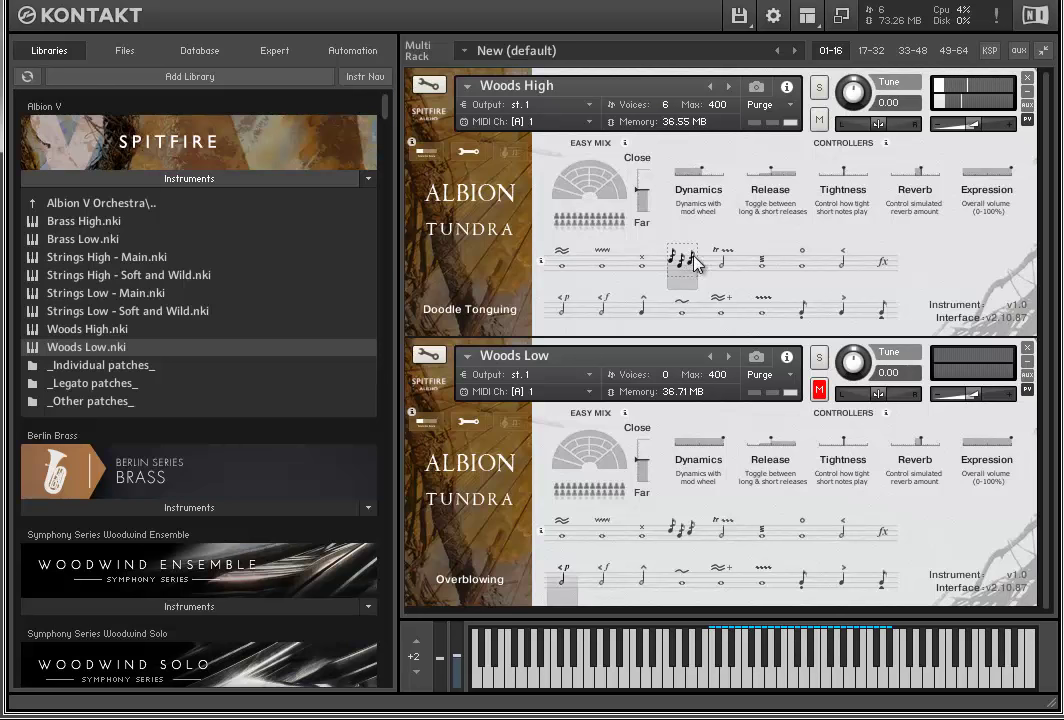
click(736, 264)
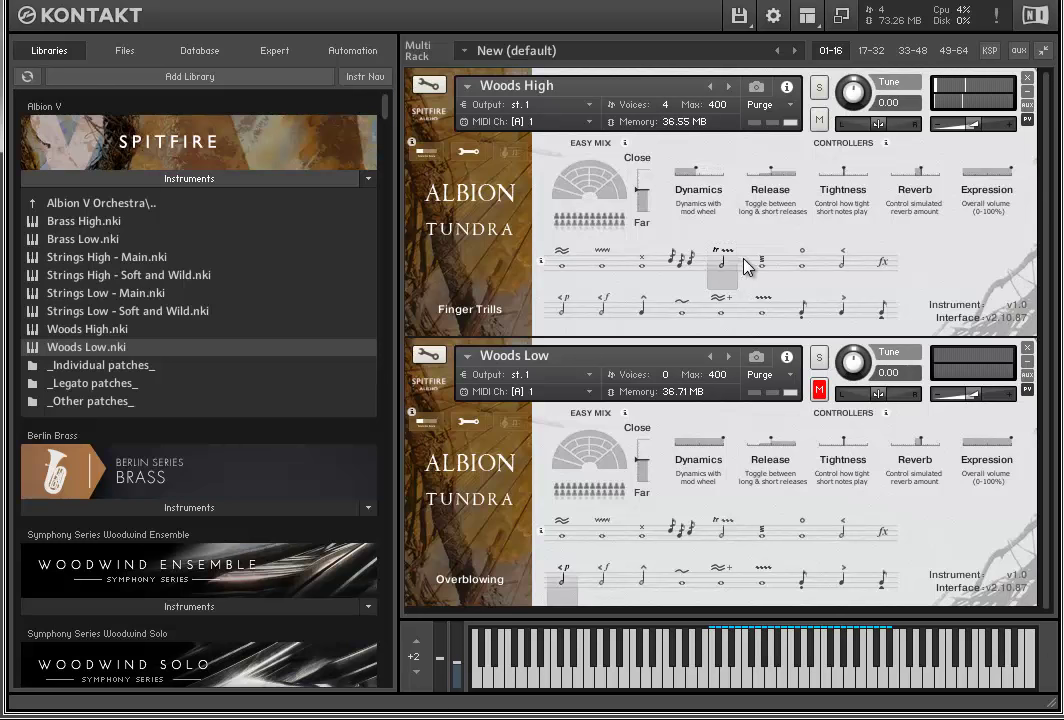
click(756, 263)
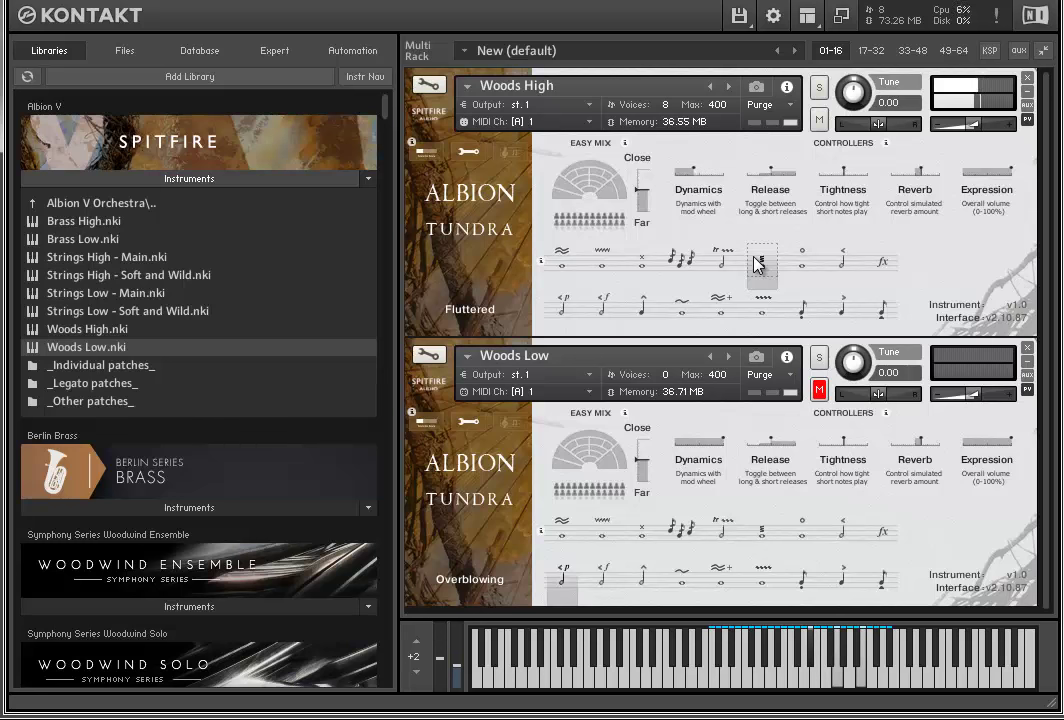
click(795, 264)
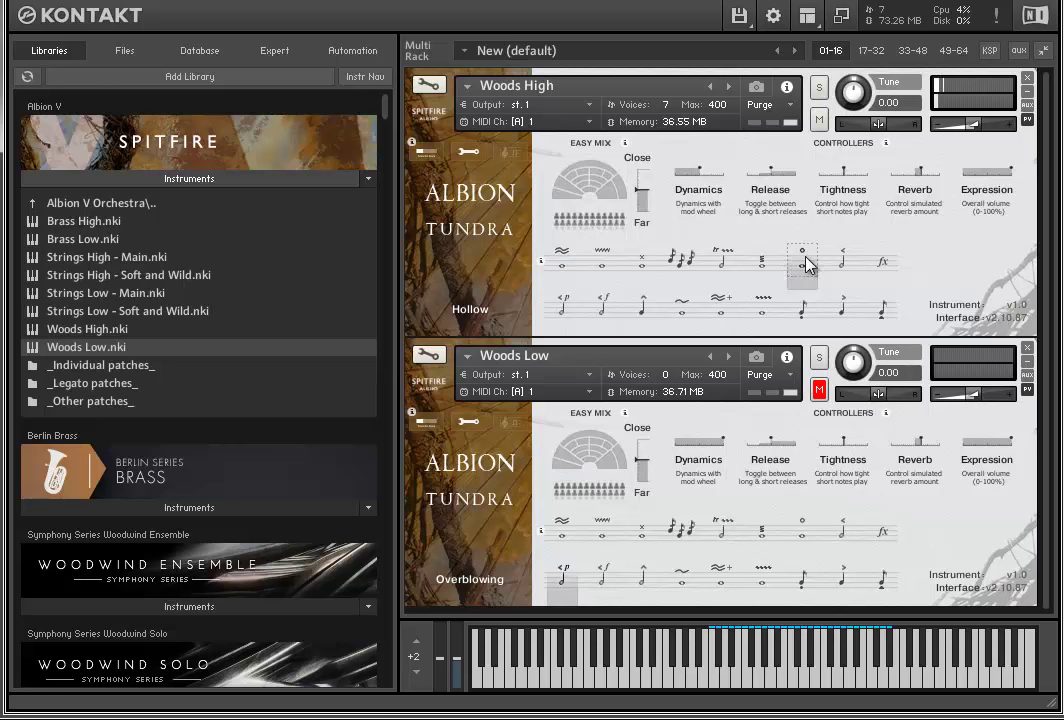
click(843, 259)
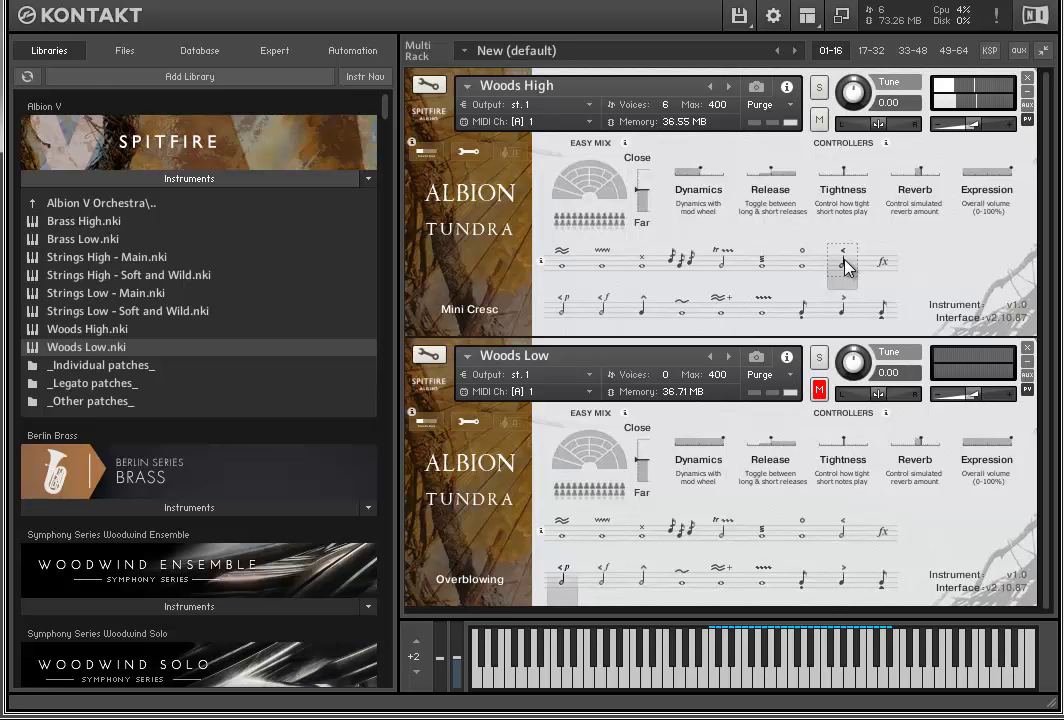
click(890, 260)
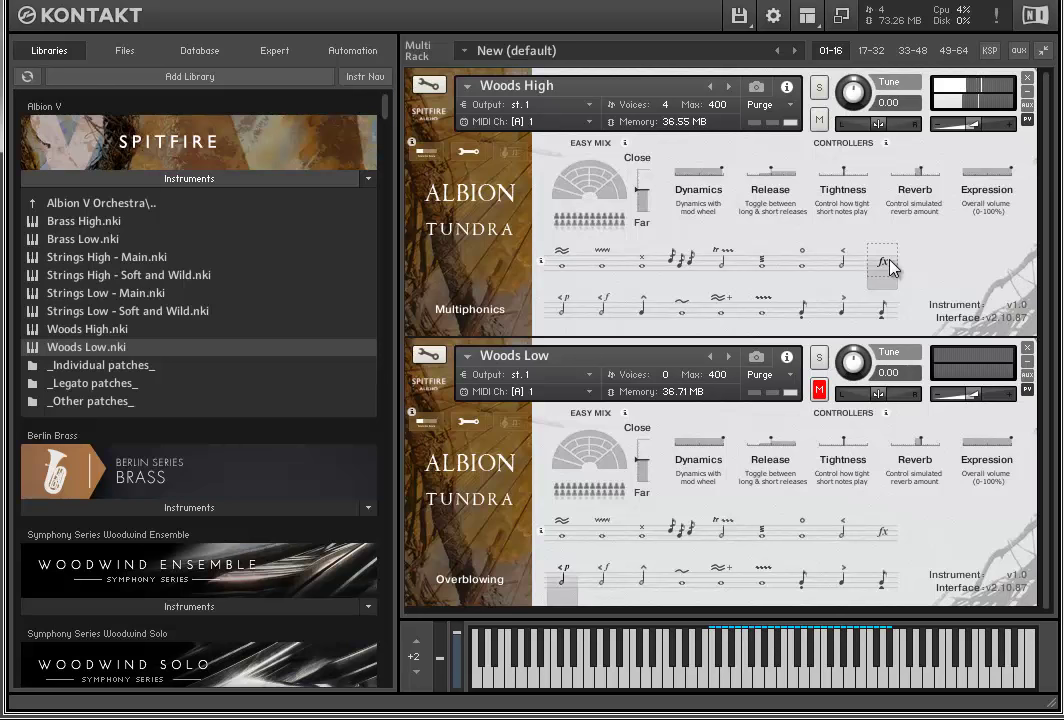
Step: Mute Woods High instead of Woods Low and audition Woods Low's Overblowing, Overblown, Pulsing Semi Cresc, Slight Bend, Super Air, Vibrato and Short
click(819, 389)
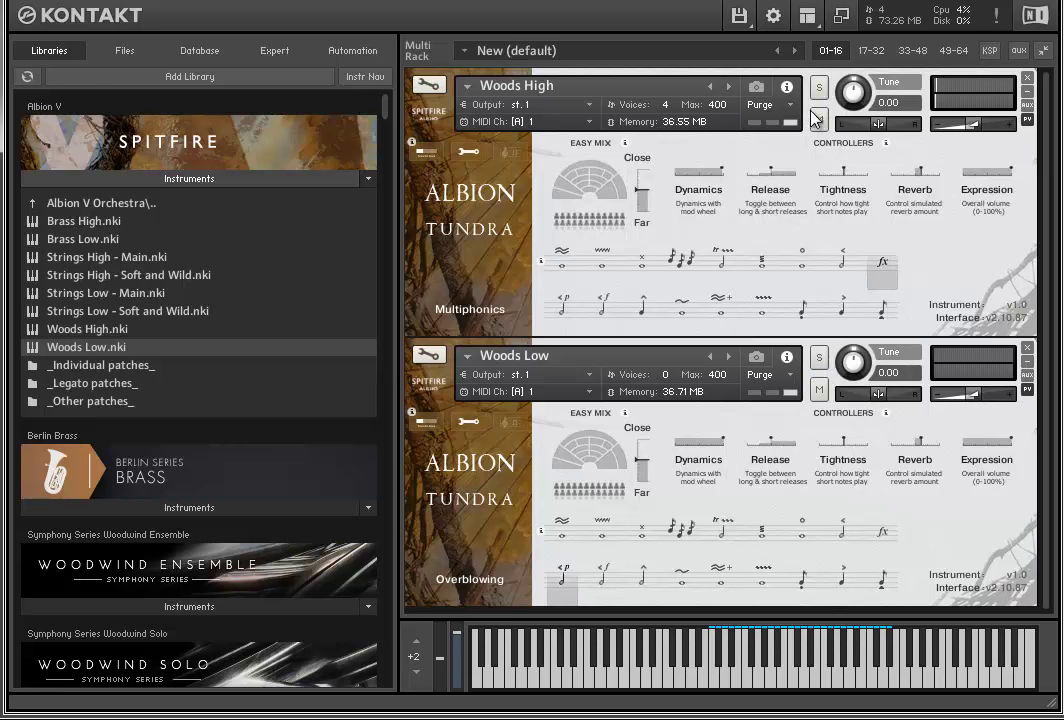
click(818, 118)
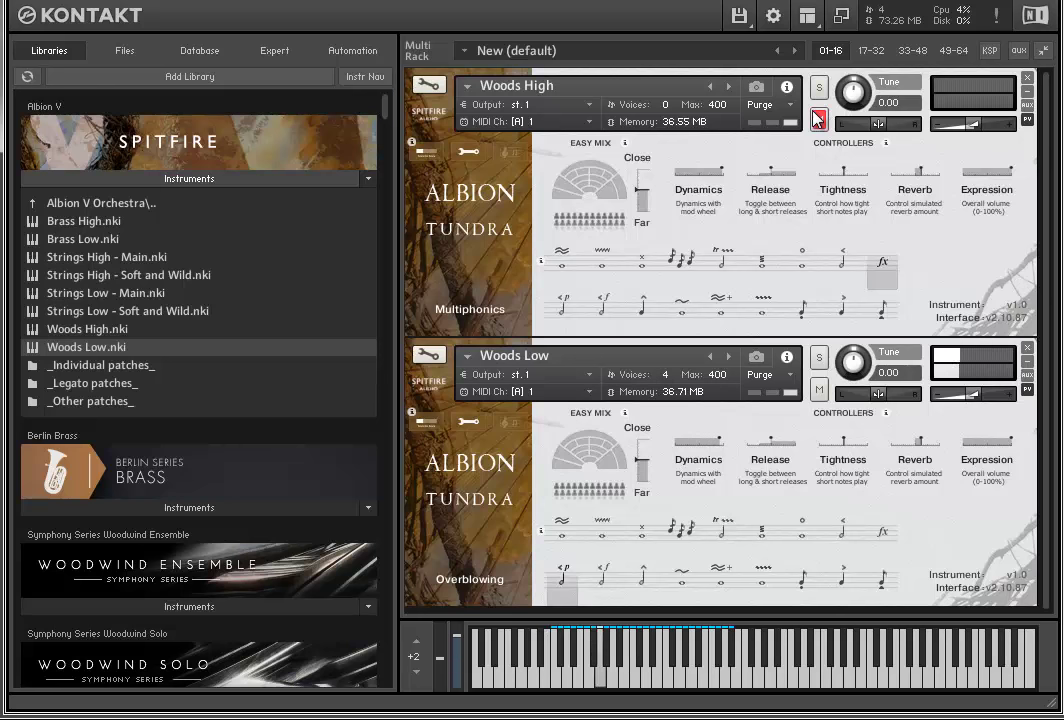
click(606, 580)
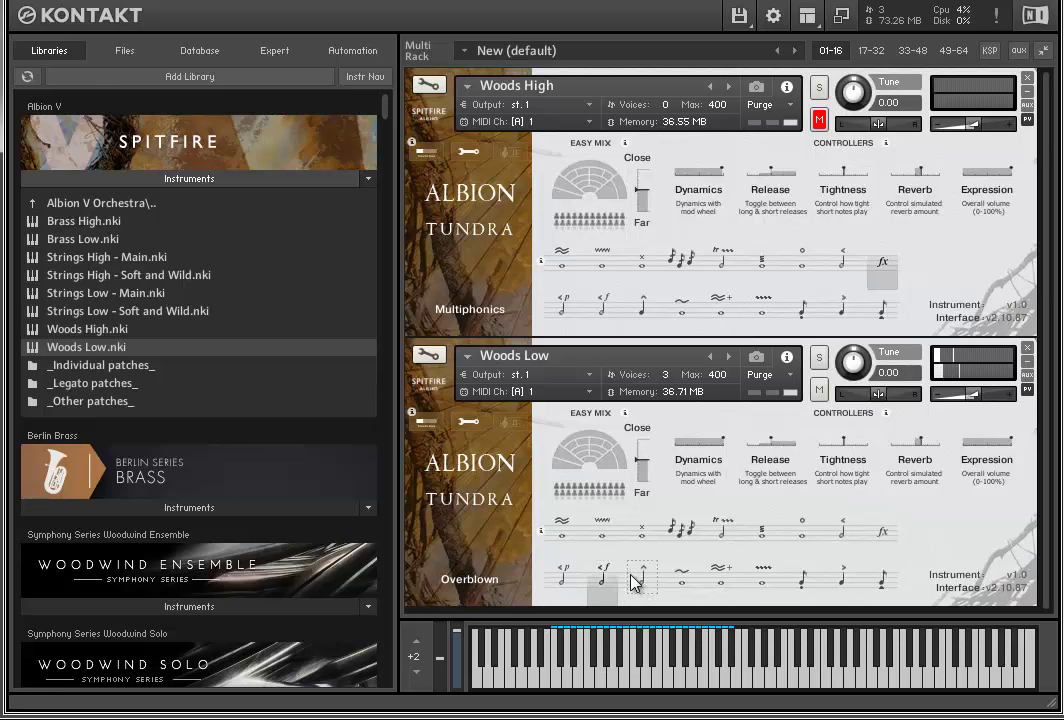
click(640, 582)
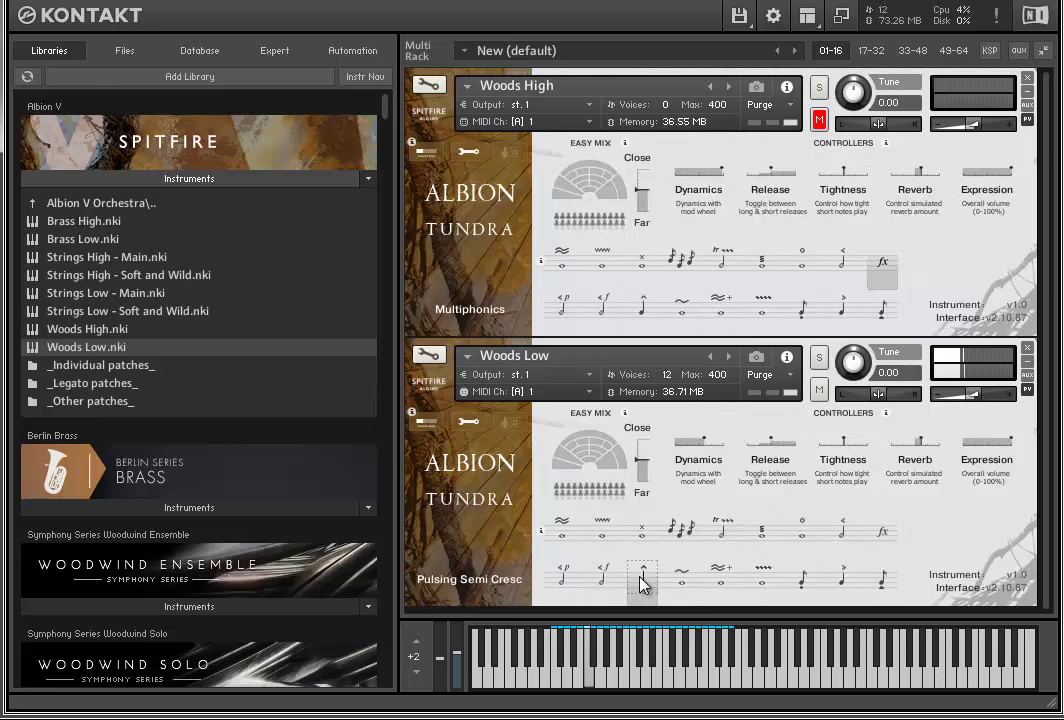
click(684, 580)
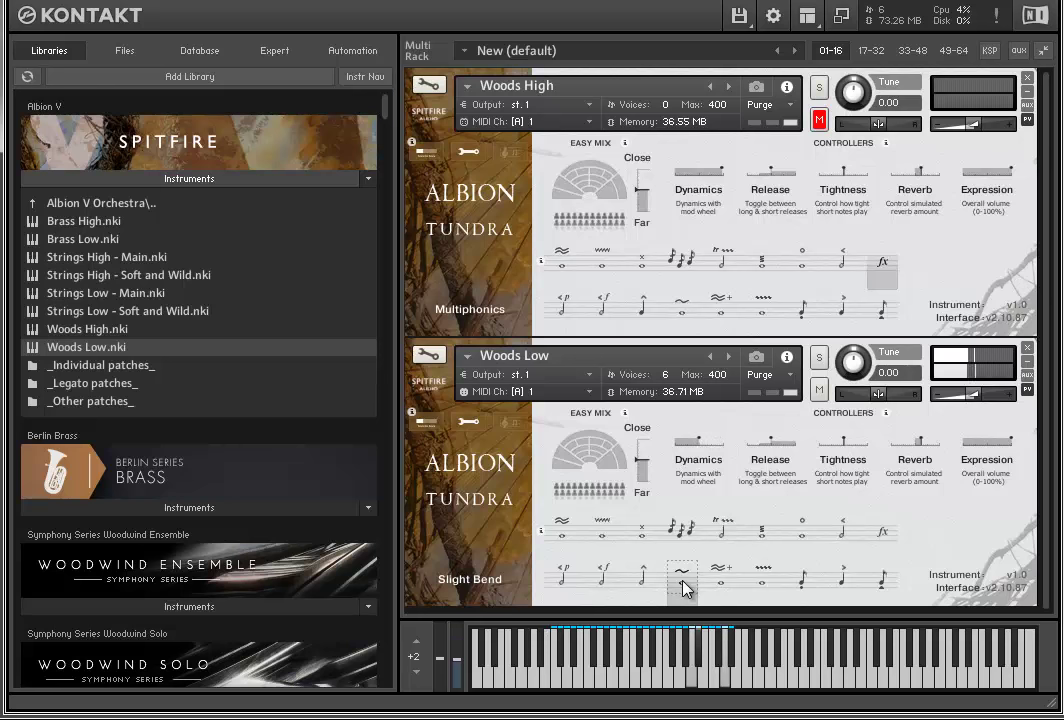
click(713, 584)
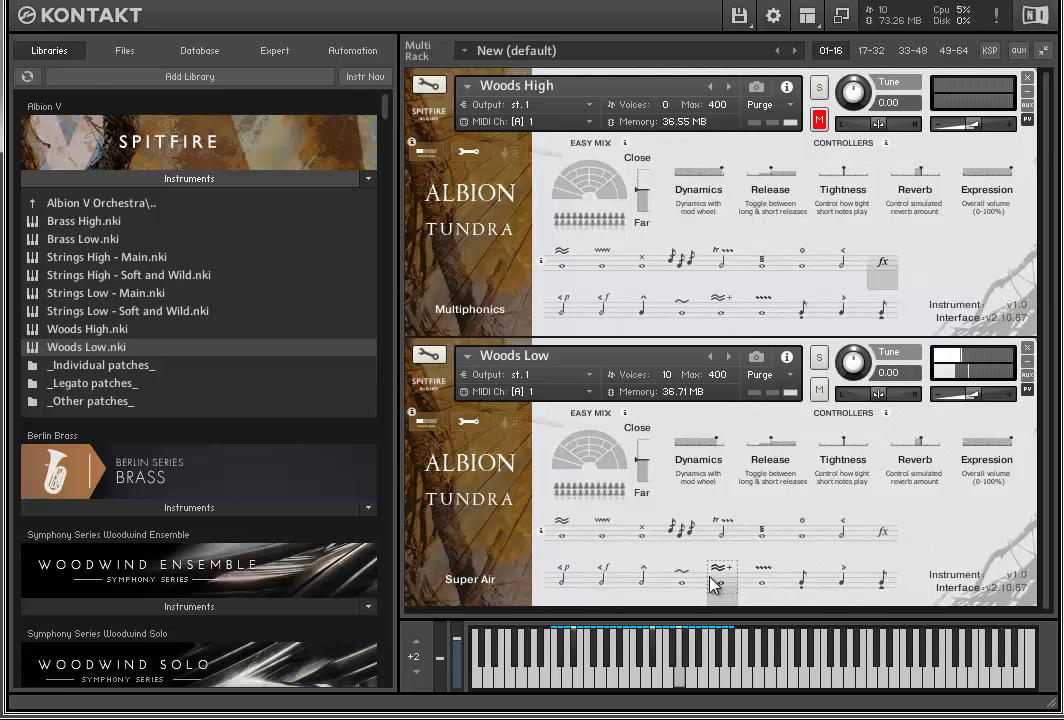
click(762, 575)
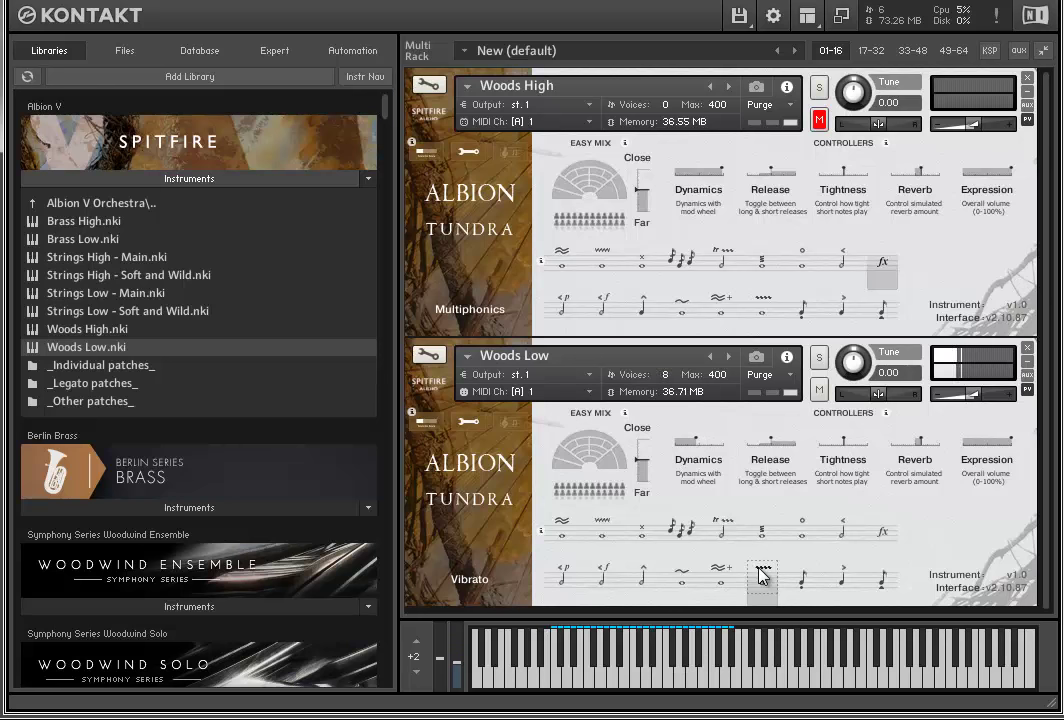
click(803, 580)
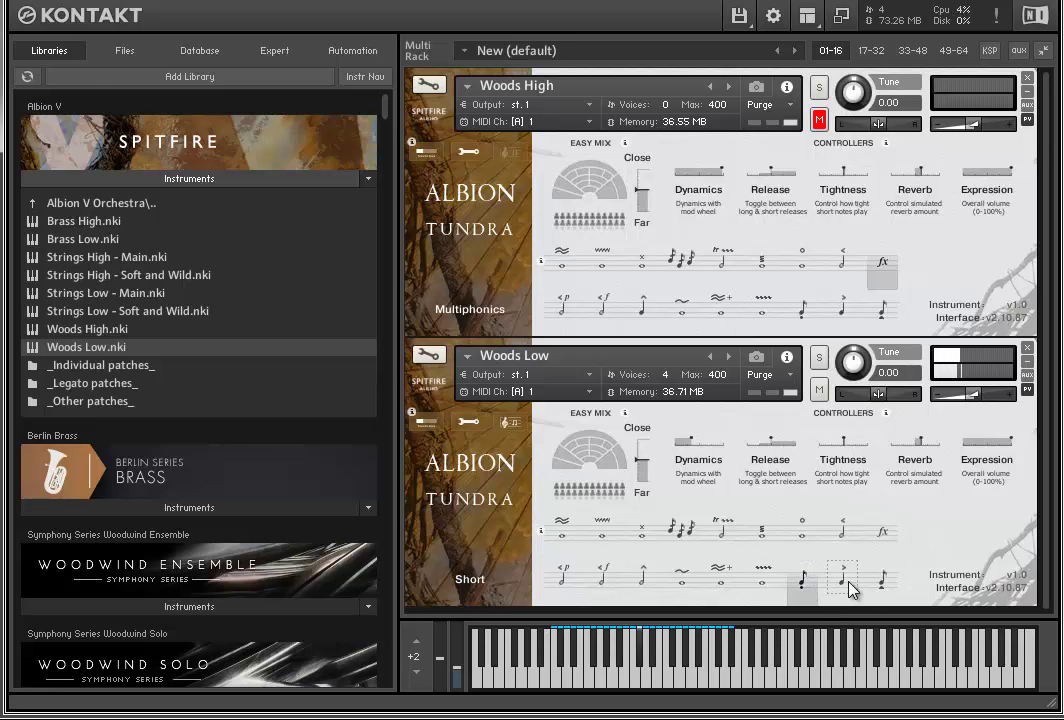
Step: Audition Woods Low's short Overblown with Tune at -12.00 and -23.00, reset Tune to 0.00, and audition the last short articulation
click(848, 582)
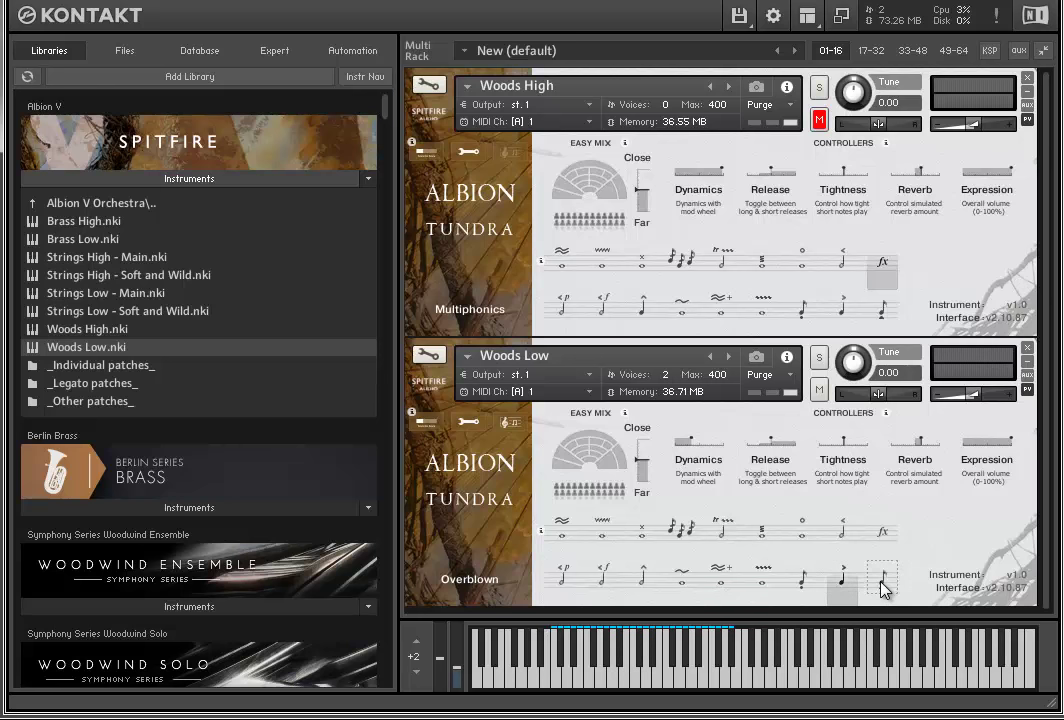
drag(853, 361, 846, 403)
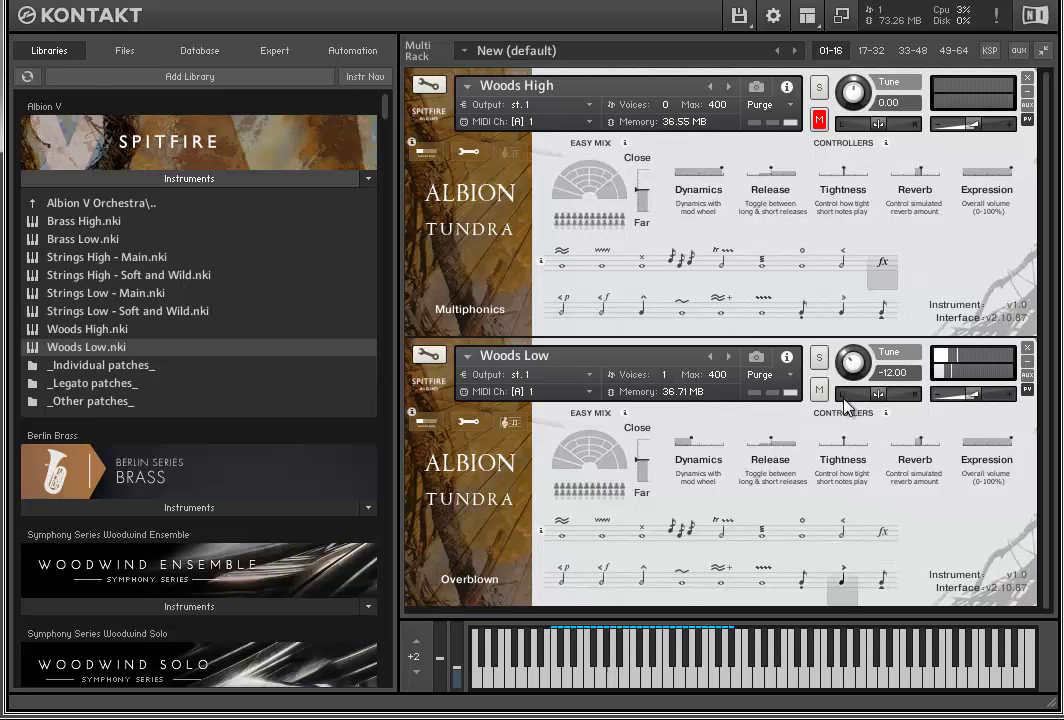
drag(846, 403, 841, 444)
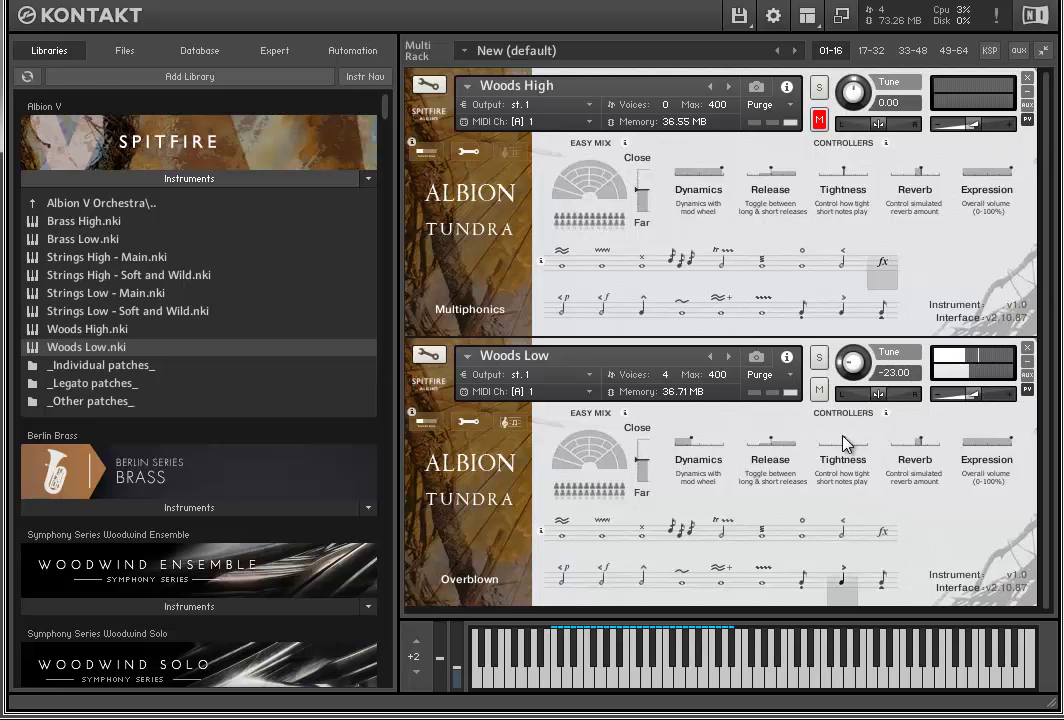
drag(845, 375, 858, 366)
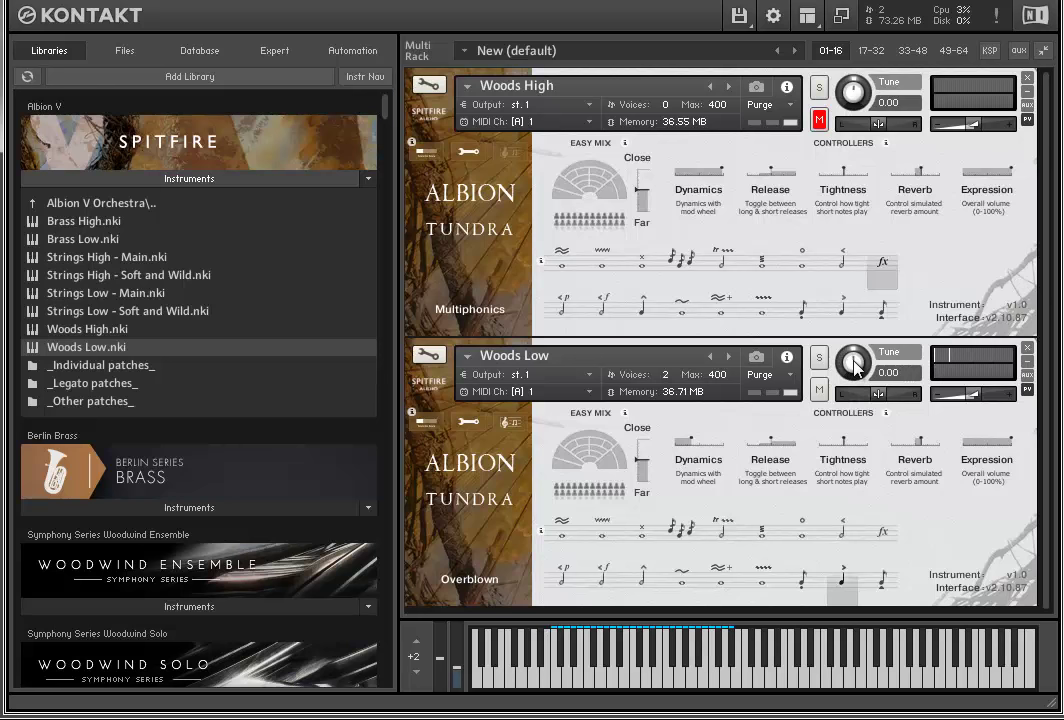
click(884, 582)
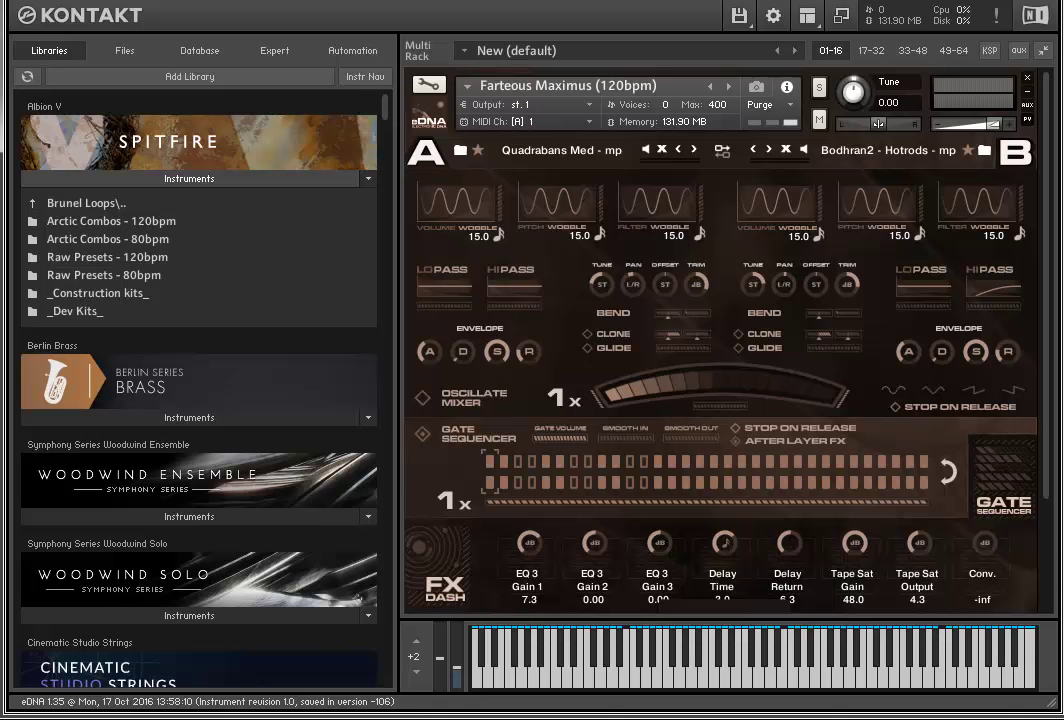
Step: Open the Arctic Combos - 120bpm folder and replace the loaded Farteous Maximus patch with Farteous Maximus 3
double_click(143, 223)
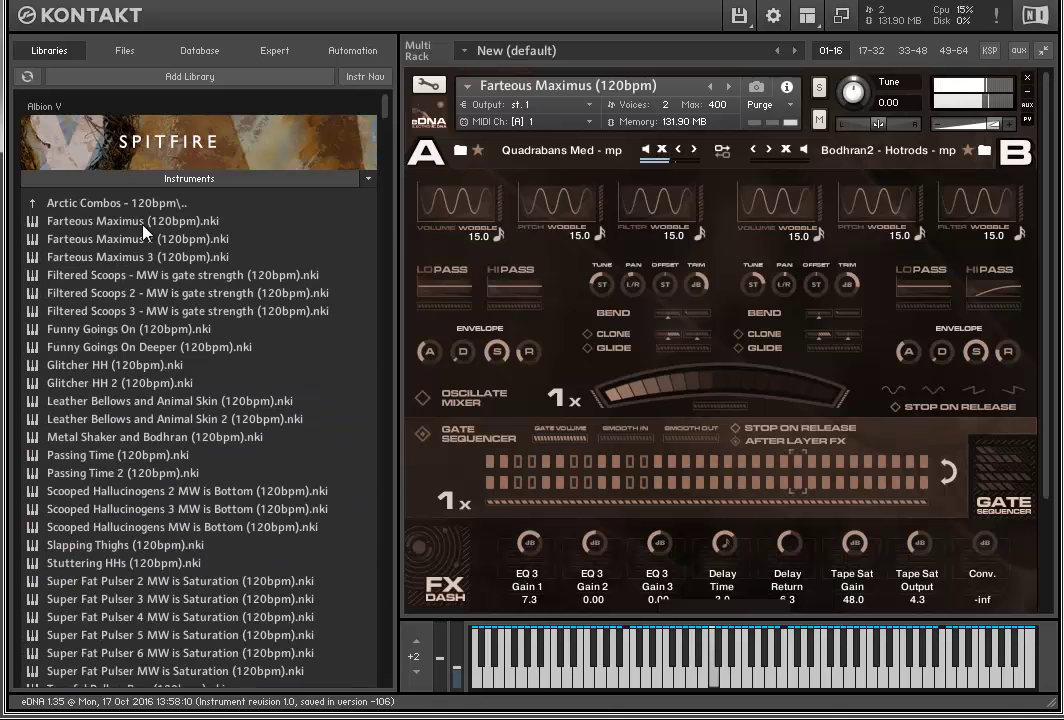
drag(135, 257, 600, 271)
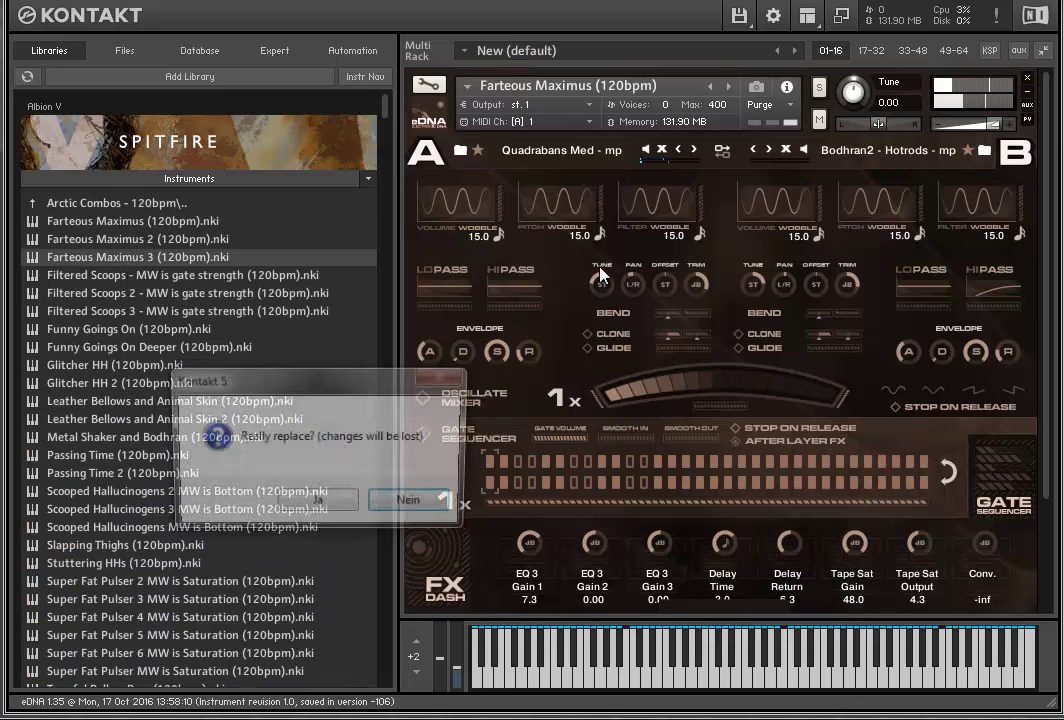
click(316, 500)
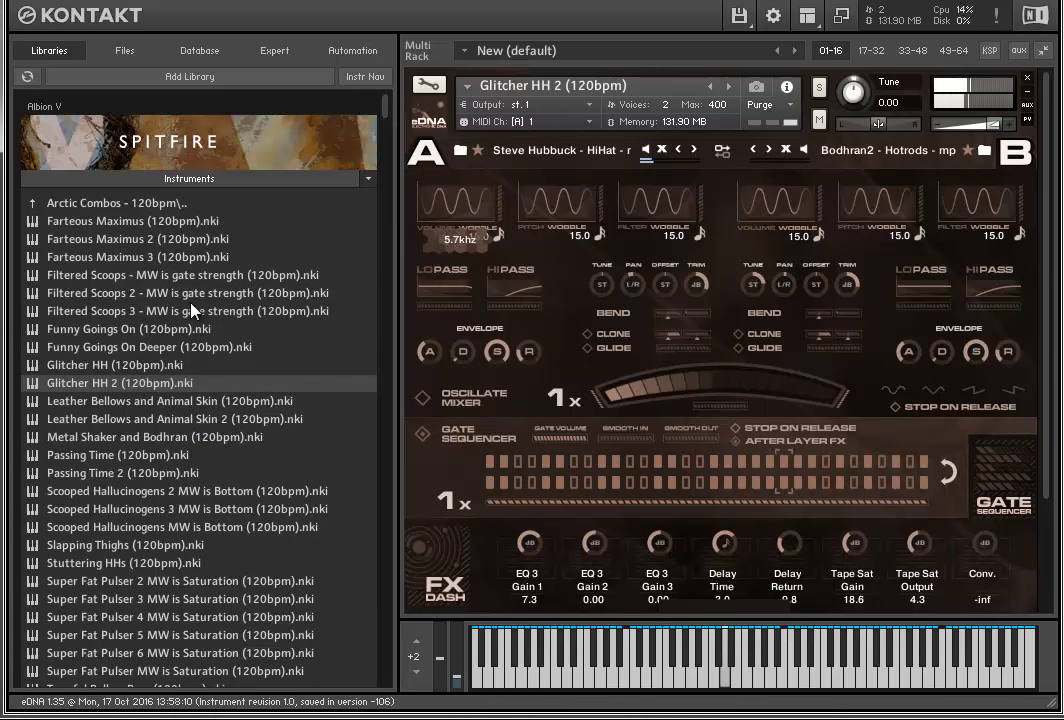
Step: Load and audition Passing Time 2, and replace it with Scooped Hallucinogens MW is Bottom (120bpm)
double_click(141, 474)
click(328, 507)
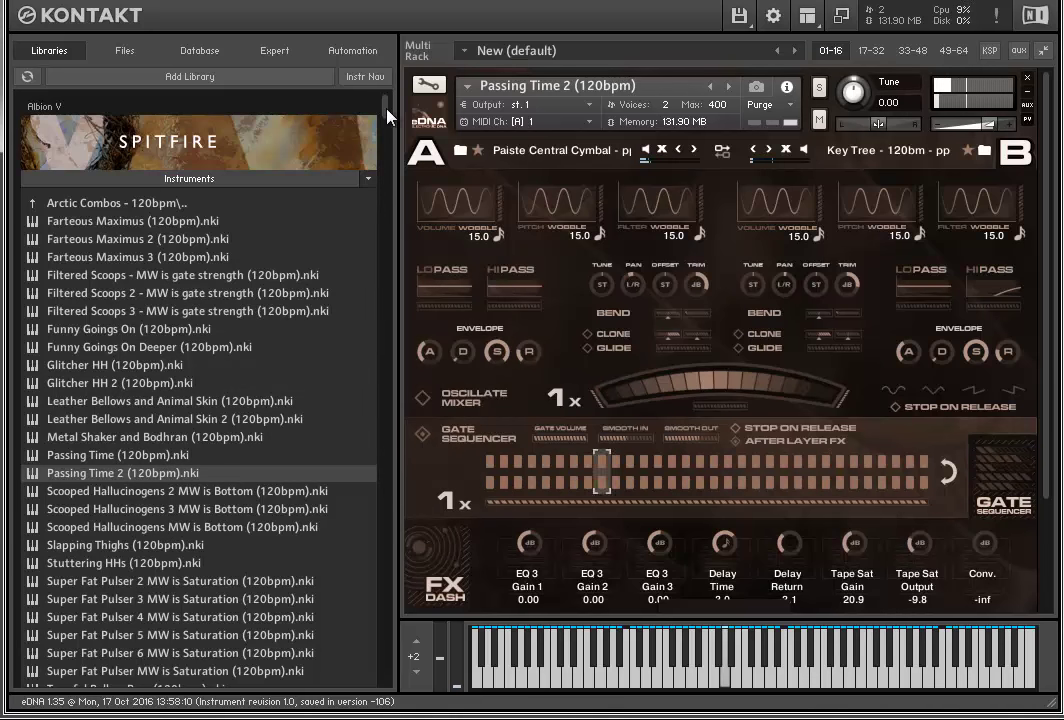
scroll(386, 109, down, 3)
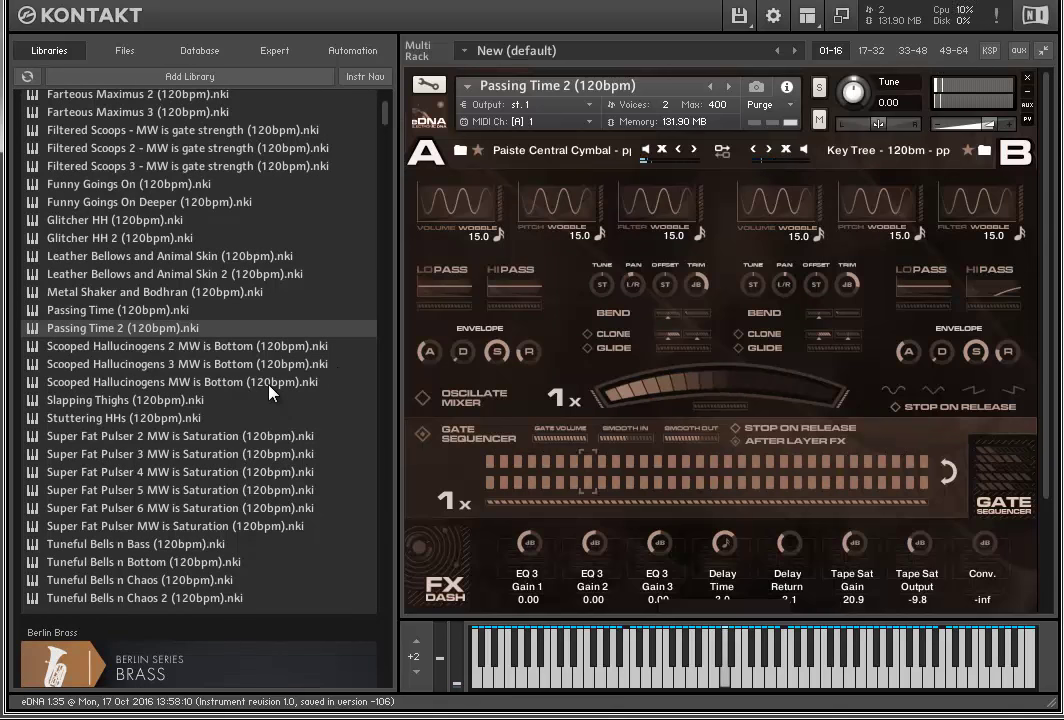
drag(272, 384, 640, 325)
click(354, 502)
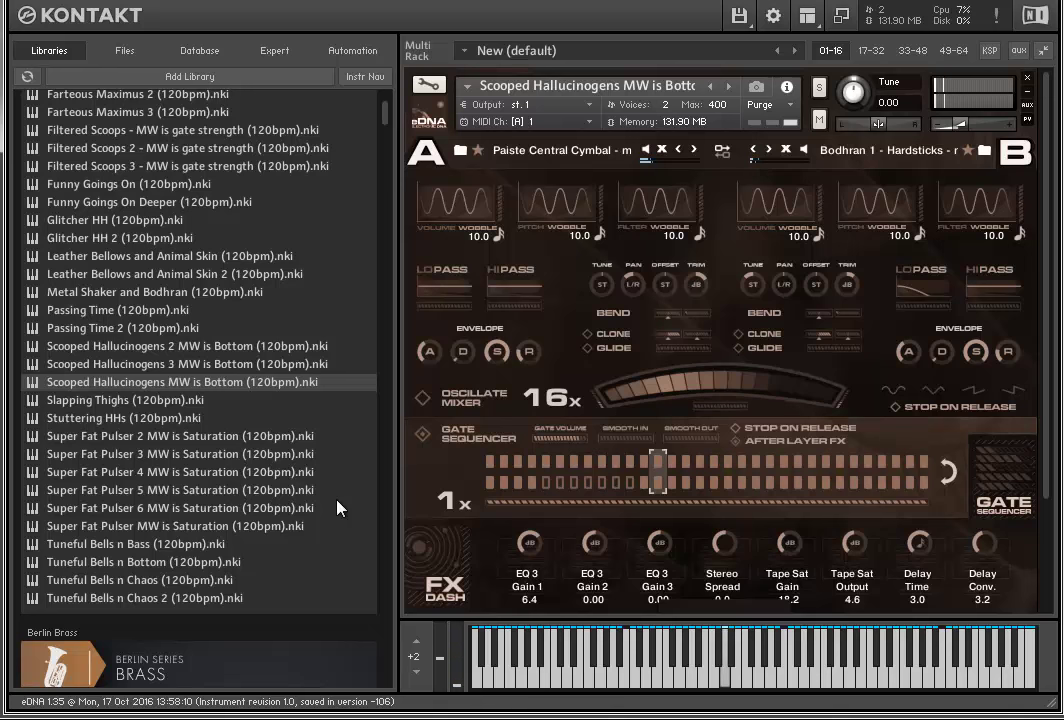
Step: Load and audition Stuttering HHs (120bpm), and replace it with Super Fat Pulser MW is Saturation (120bpm)
double_click(120, 417)
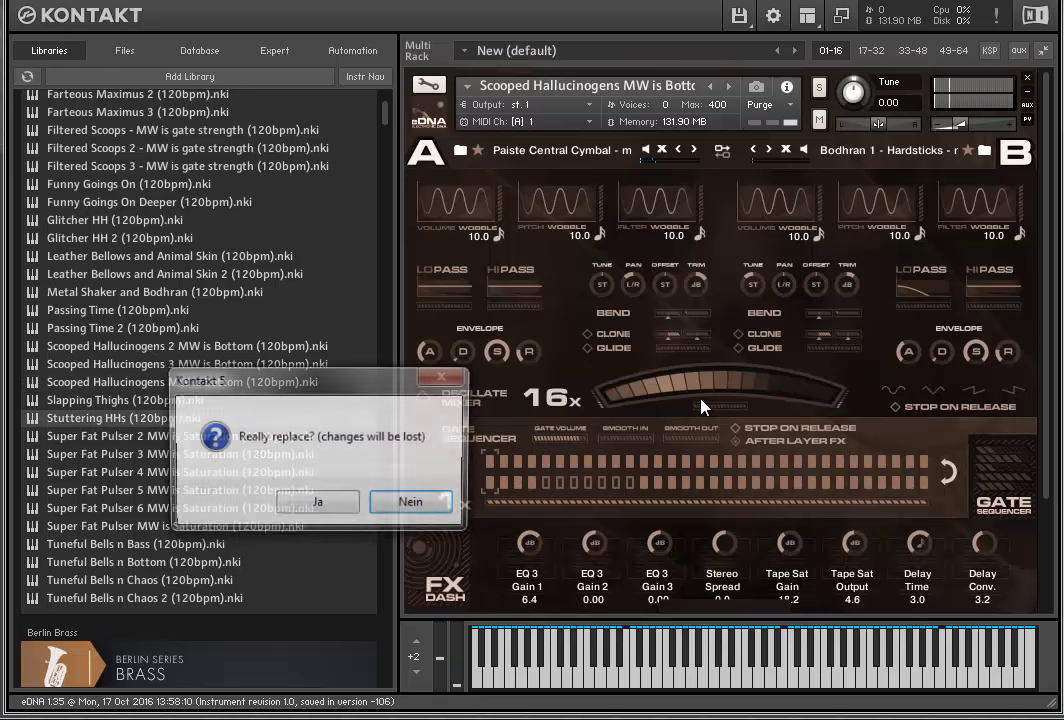
click(348, 504)
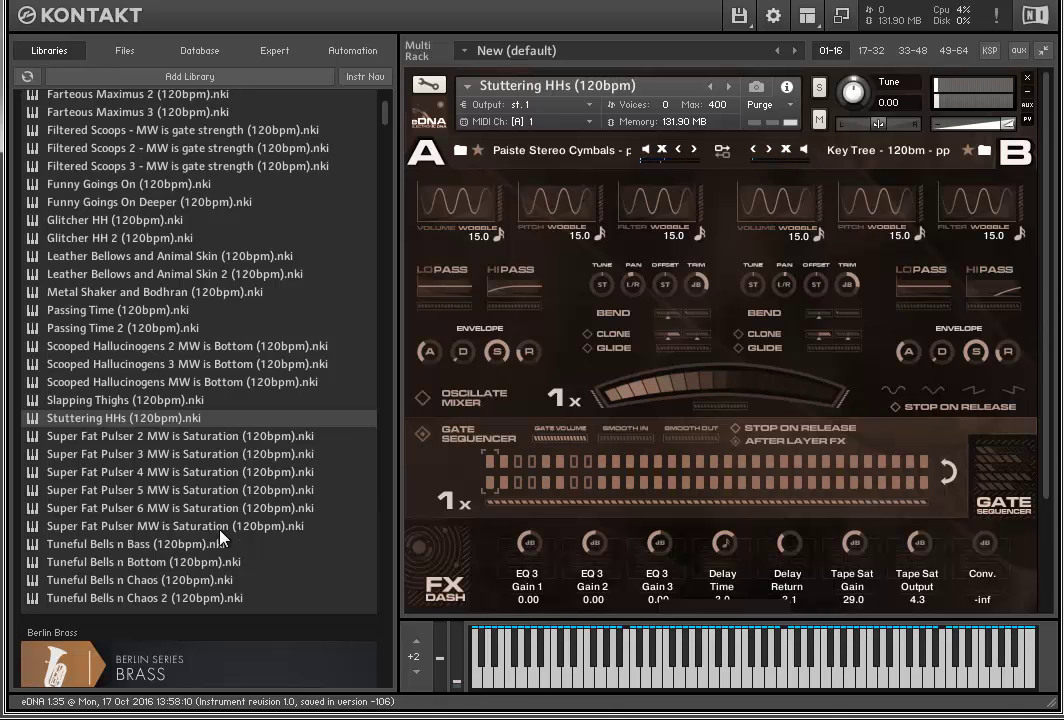
click(218, 527)
click(335, 512)
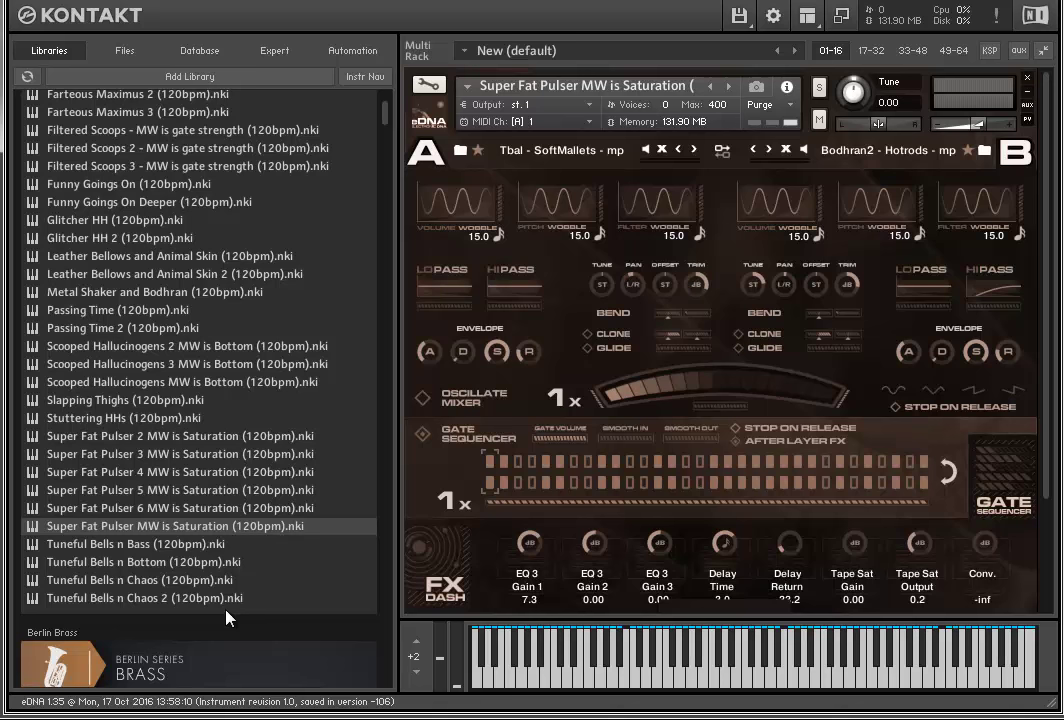
Step: Replace the loaded patch with Tuneful Bells n Chaos 2 (120bpm) and audition it
drag(200, 599, 541, 284)
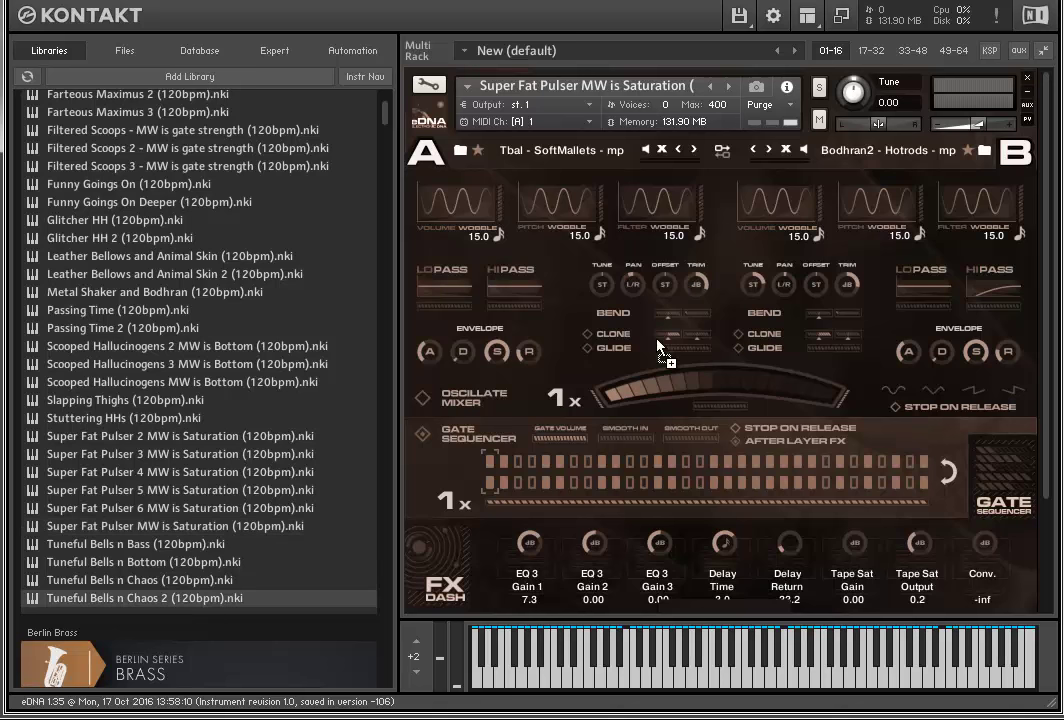
click(345, 504)
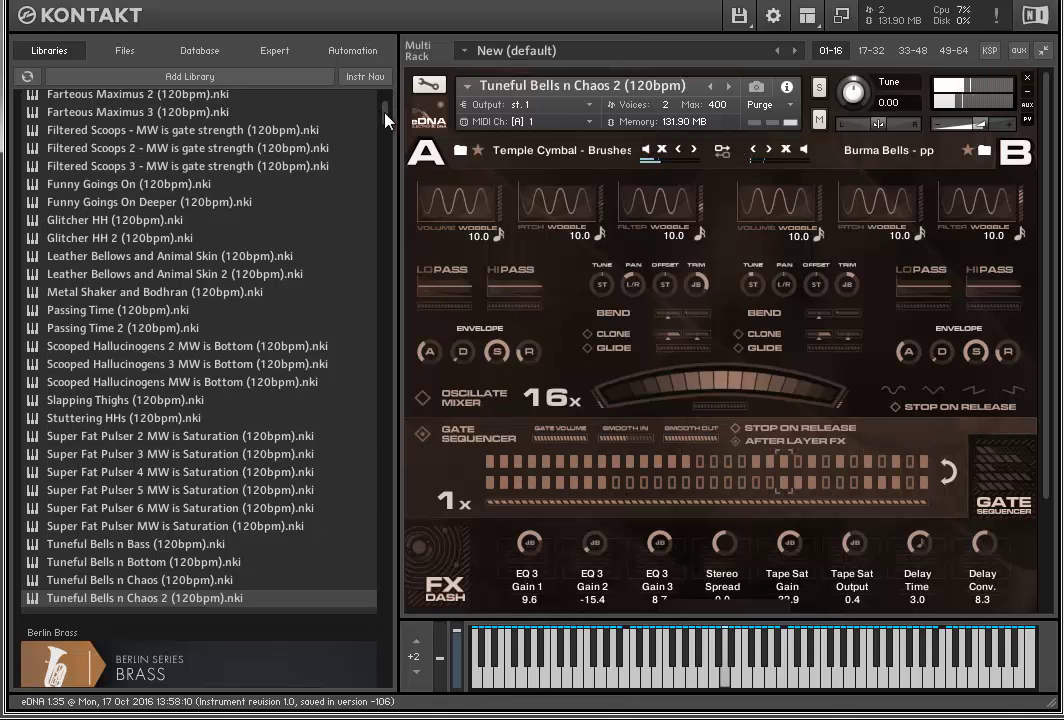
scroll(380, 110, up, 3)
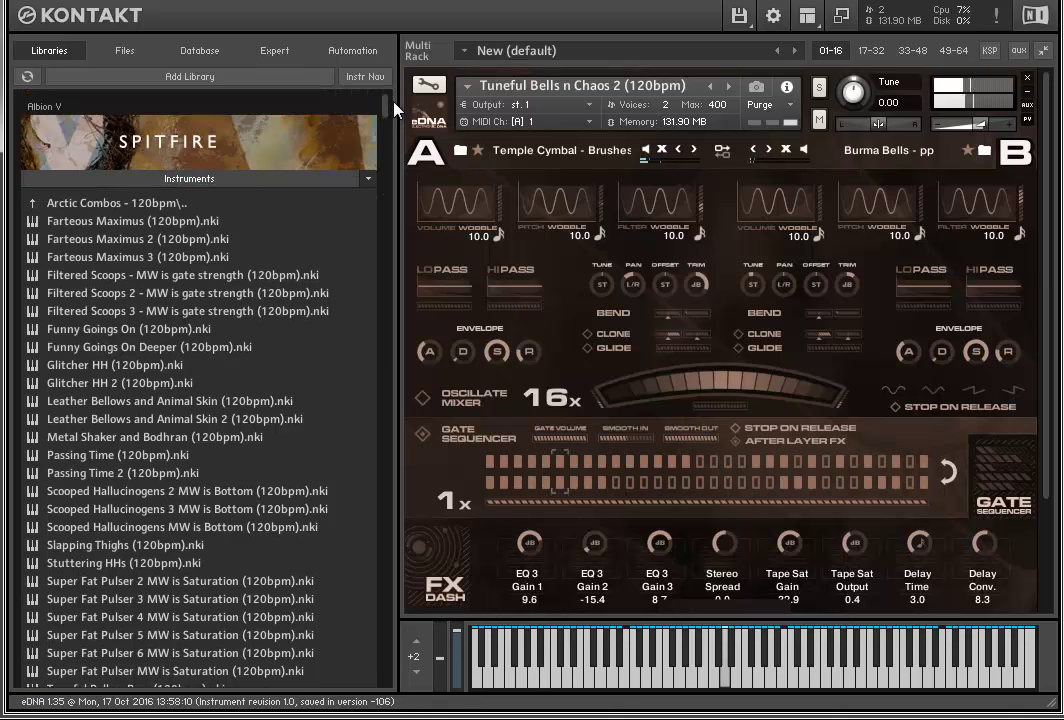
Step: Open the Raw Presets - 120bpm folder and replace the loaded patch with Assorted Metal (120bpm)
click(231, 206)
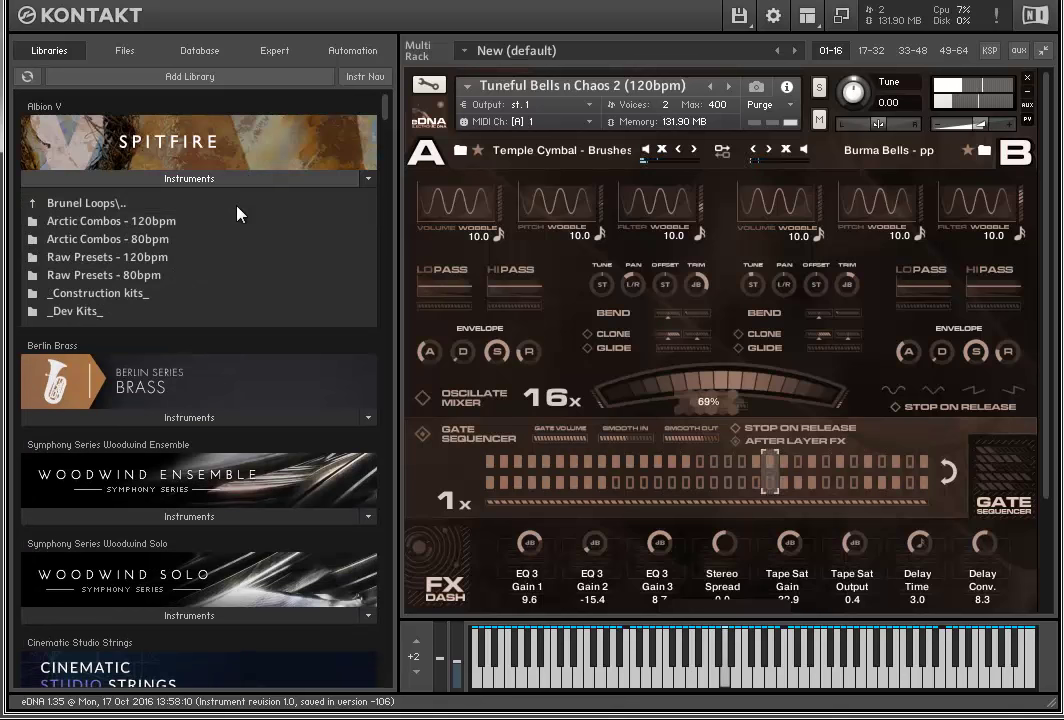
click(112, 257)
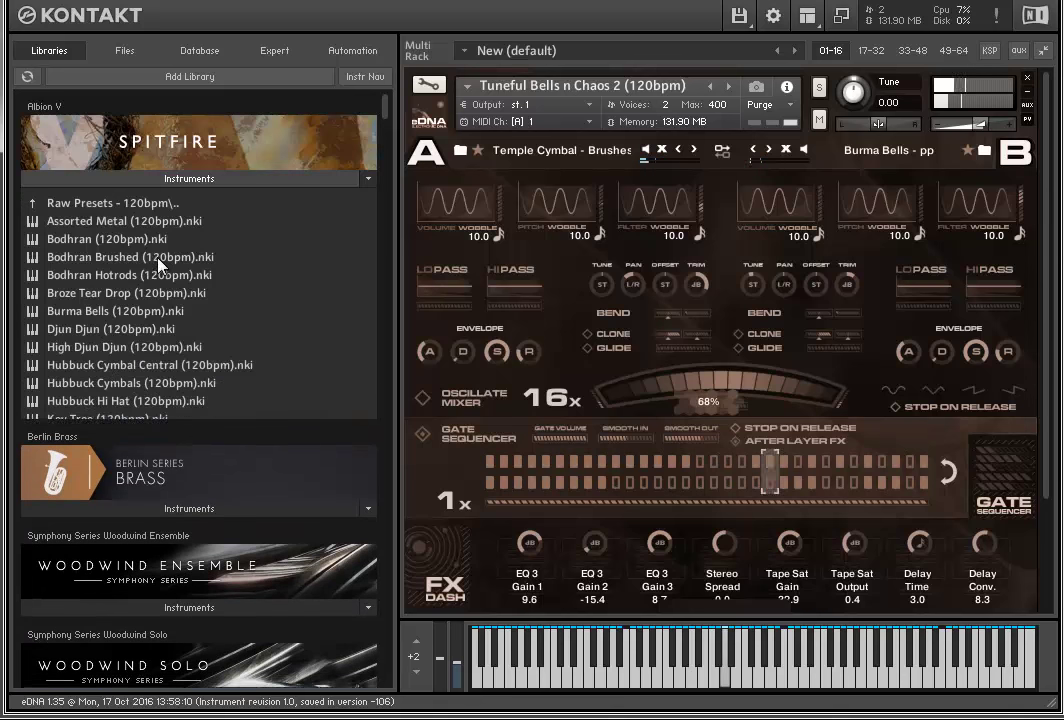
double_click(108, 220)
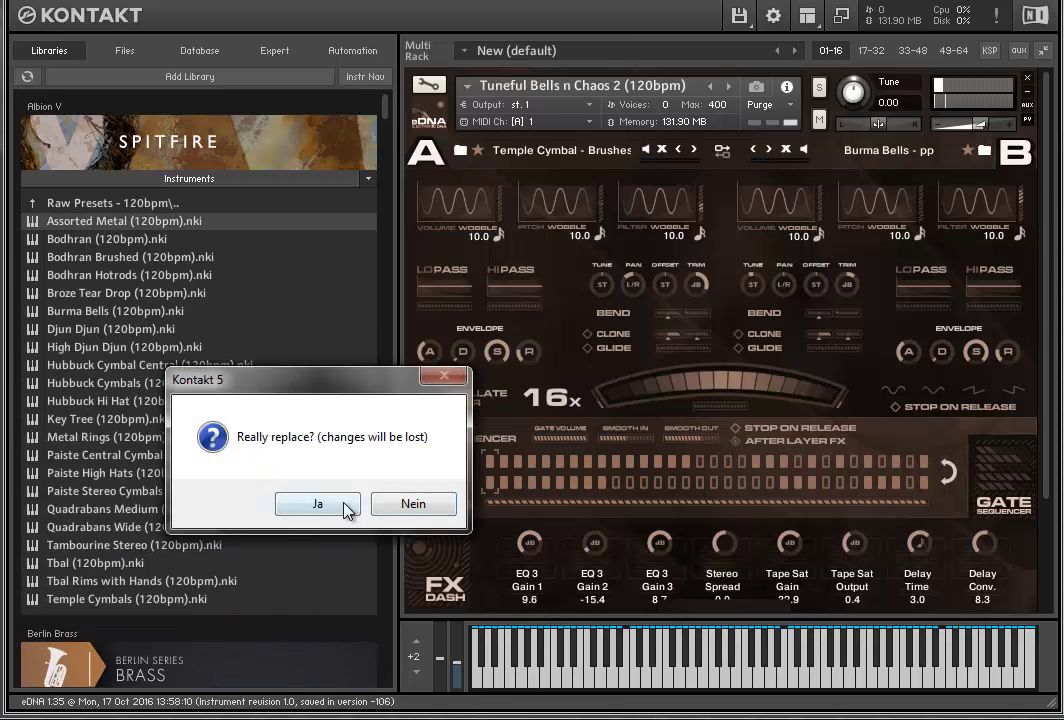
click(347, 508)
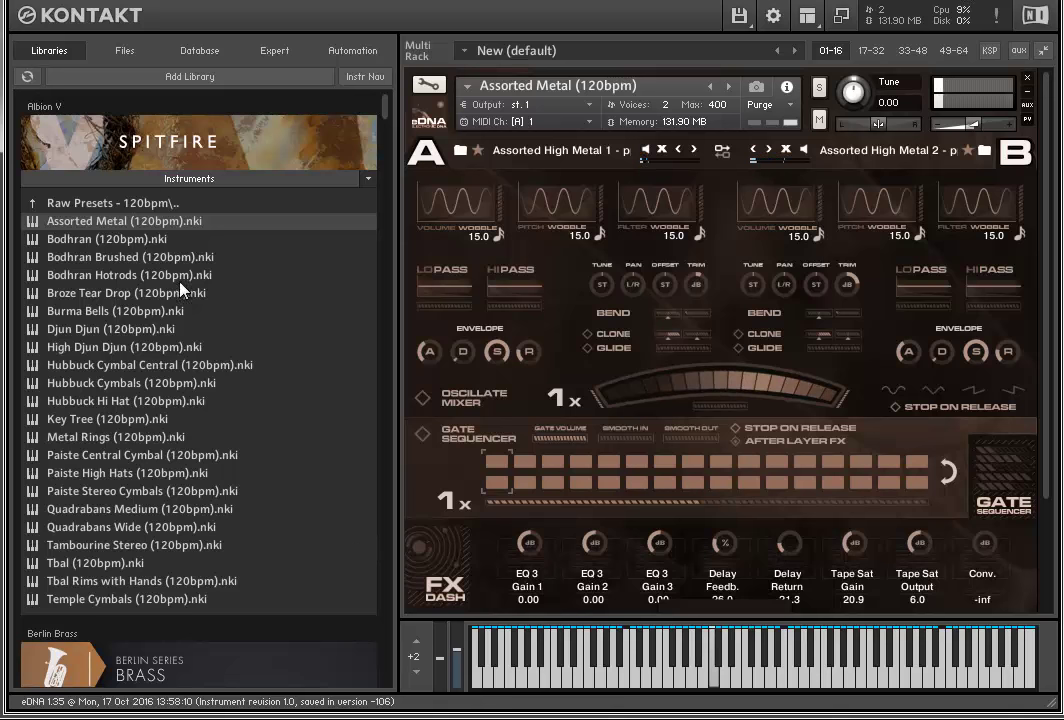
Step: Audition the raw percussion presets by loading Bodhran Hotrods, High Djun Djun and Key Tree (120bpm) in turn
double_click(335, 275)
click(317, 504)
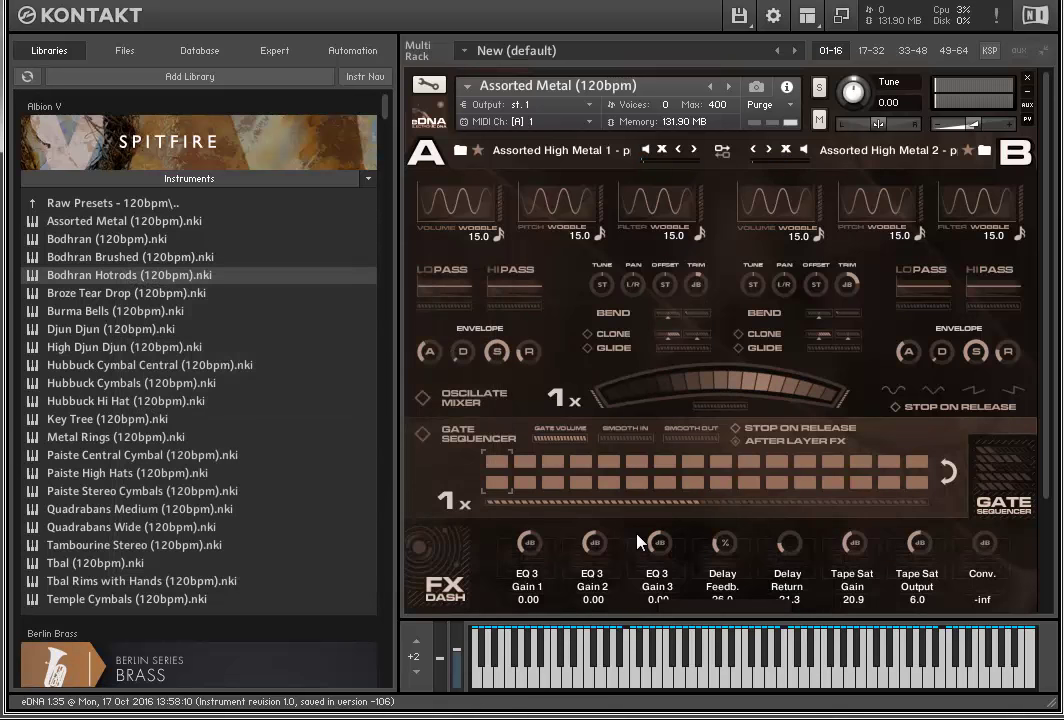
double_click(120, 347)
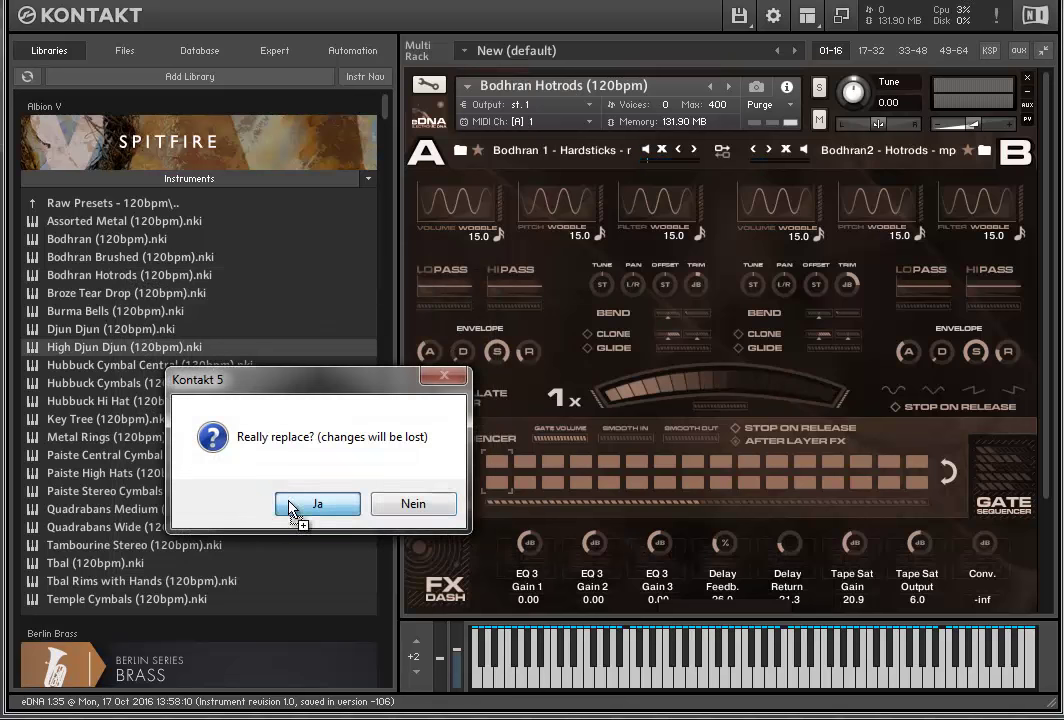
click(298, 506)
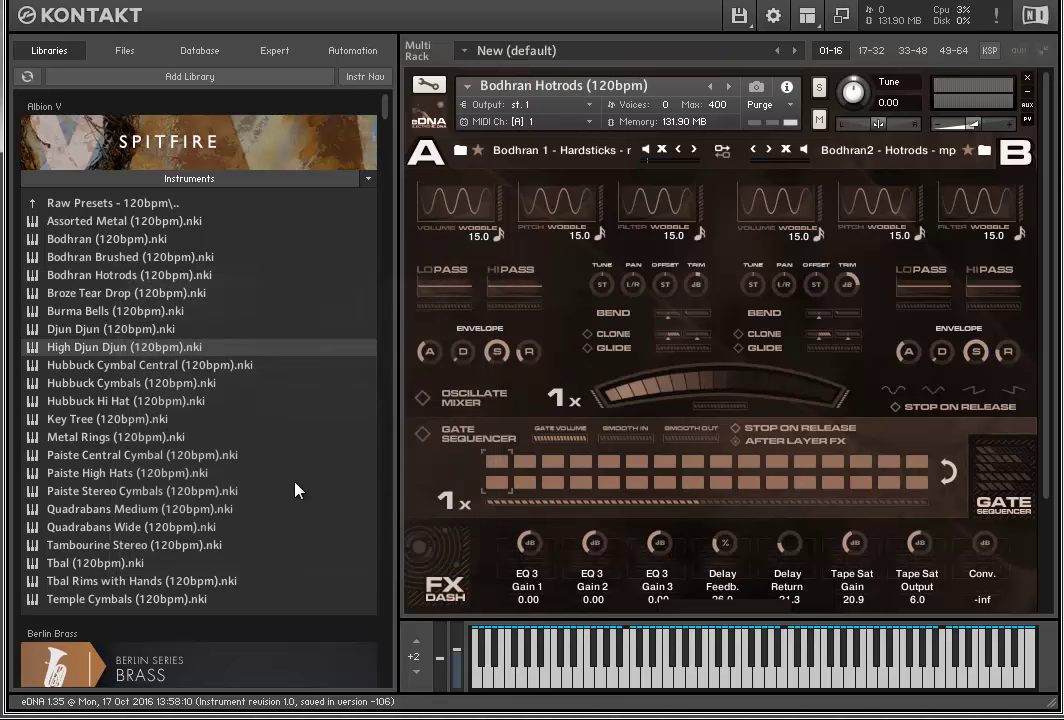
double_click(300, 420)
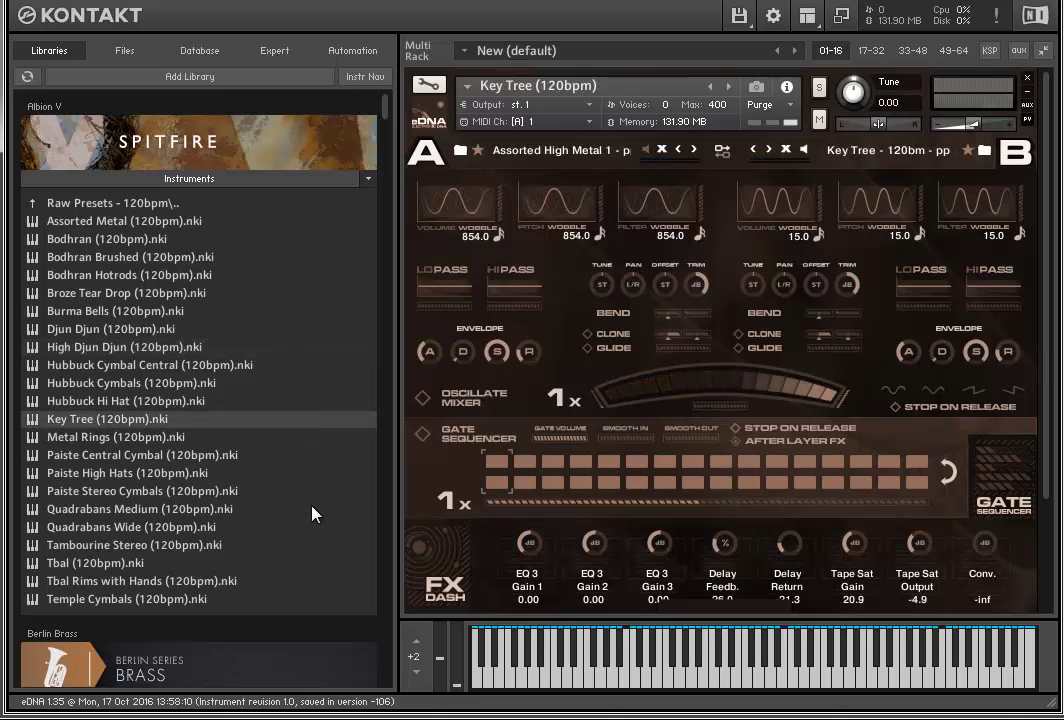
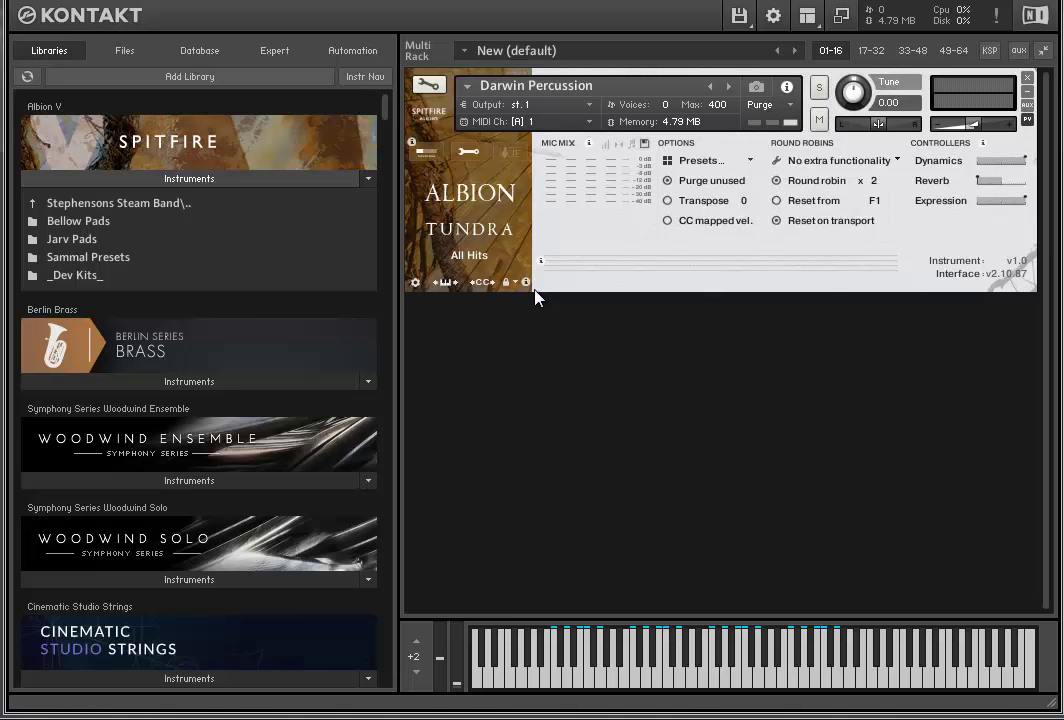
Step: From the Bellow Pads folder, load Awesome Blade and Sky Bellows - MW is Filters, and replace it with Bitey Bellow Drone - MW is Gate
click(75, 222)
drag(75, 221, 720, 228)
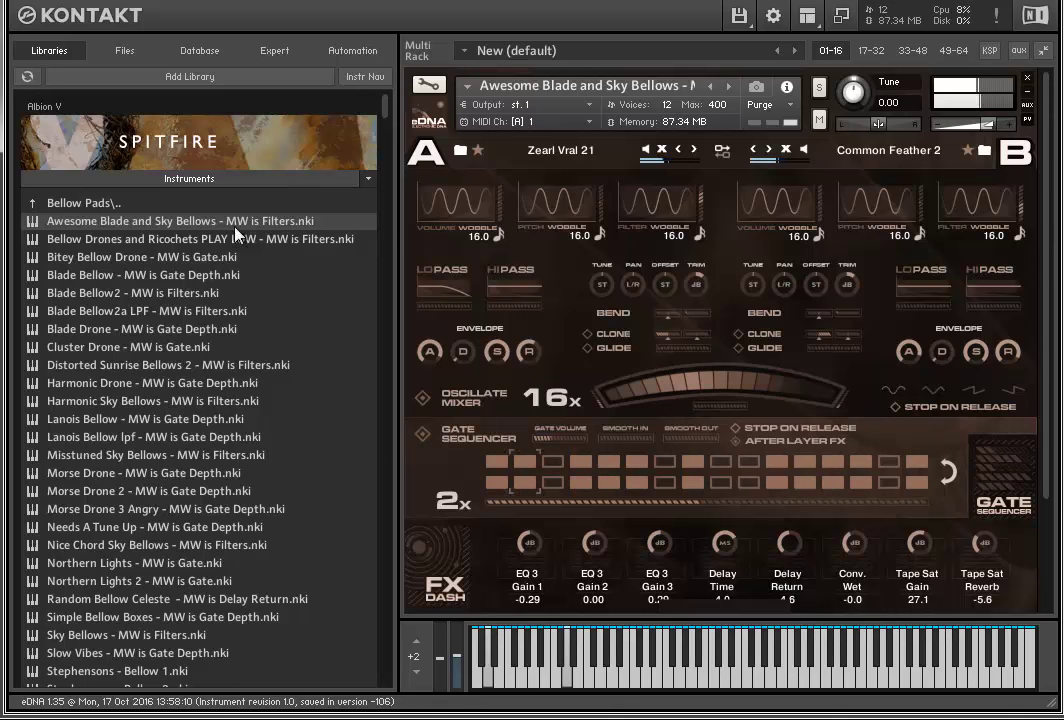
double_click(230, 257)
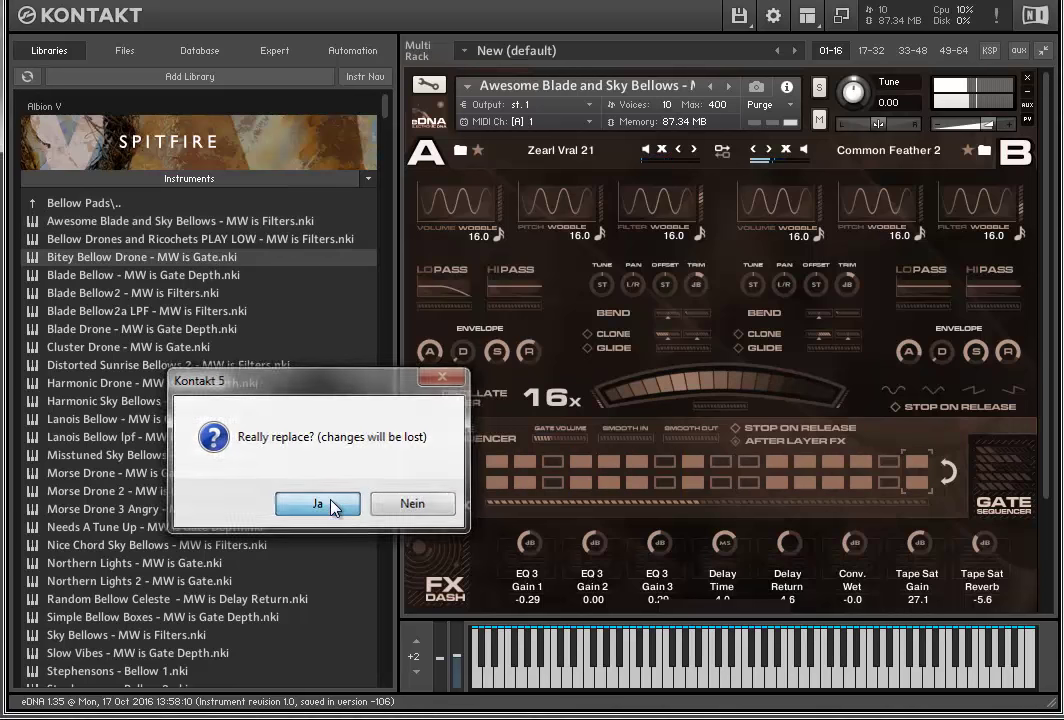
click(334, 507)
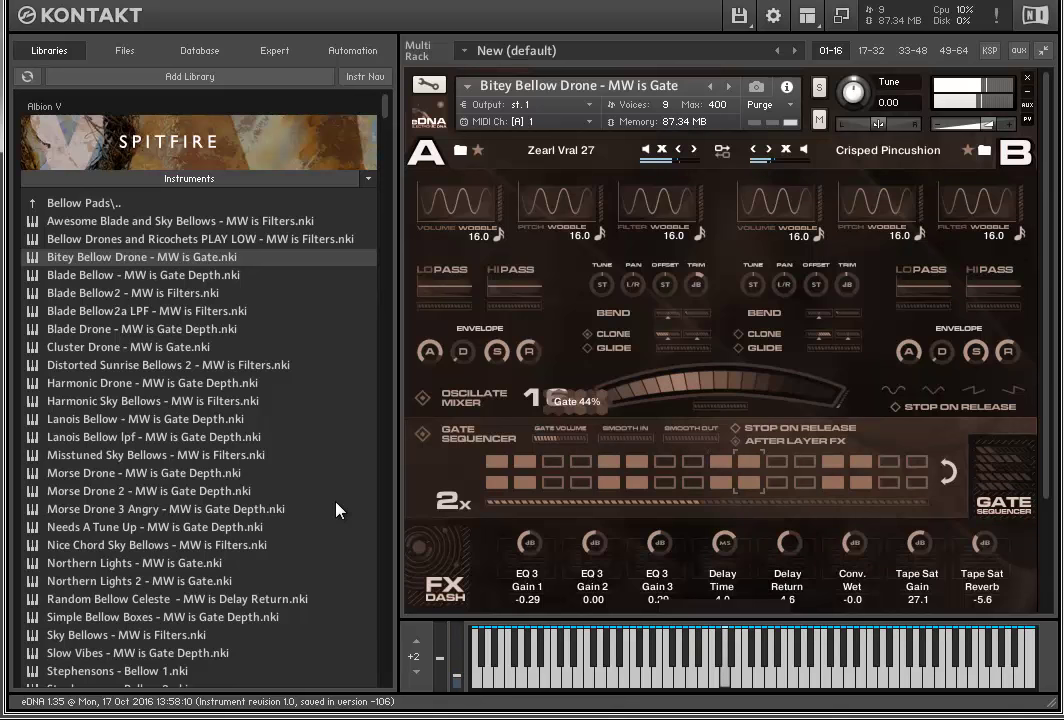
Step: Load and audition Cluster Drone - MW is Gate, and replace it with Morse Drone 2 - MW is Gate Depth
double_click(199, 347)
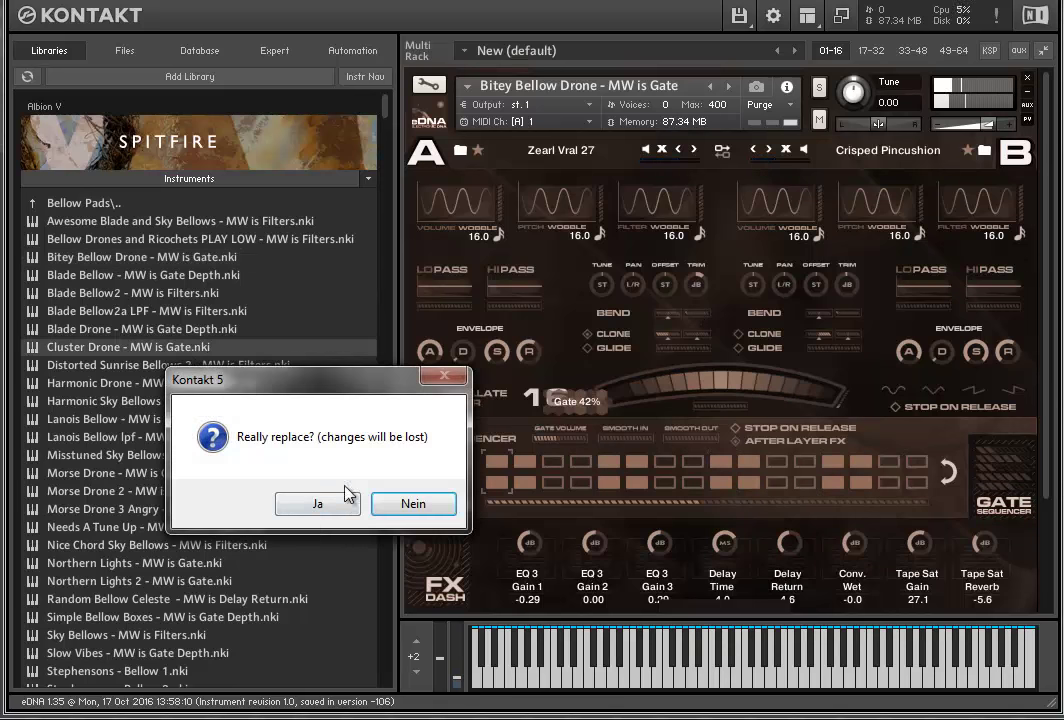
click(326, 506)
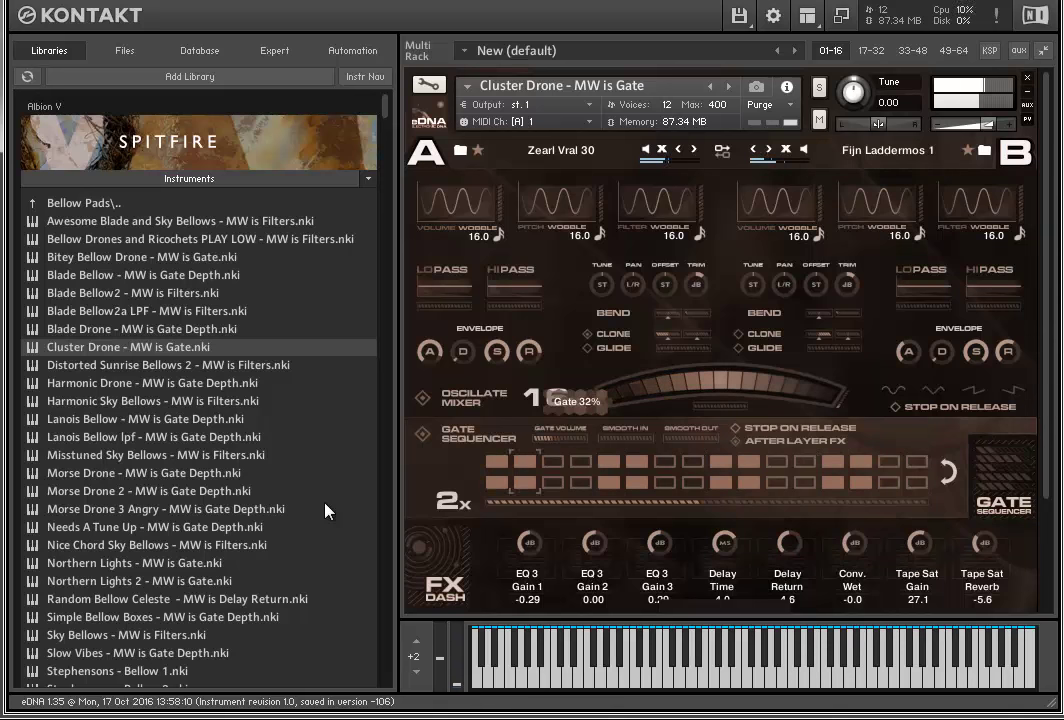
double_click(200, 491)
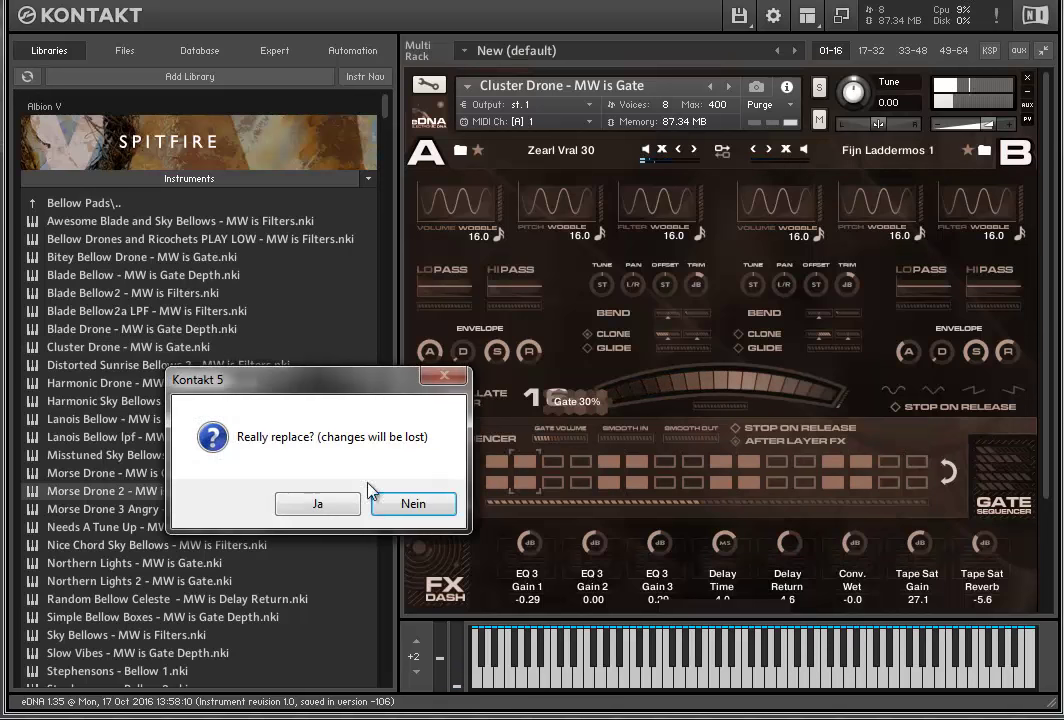
click(337, 505)
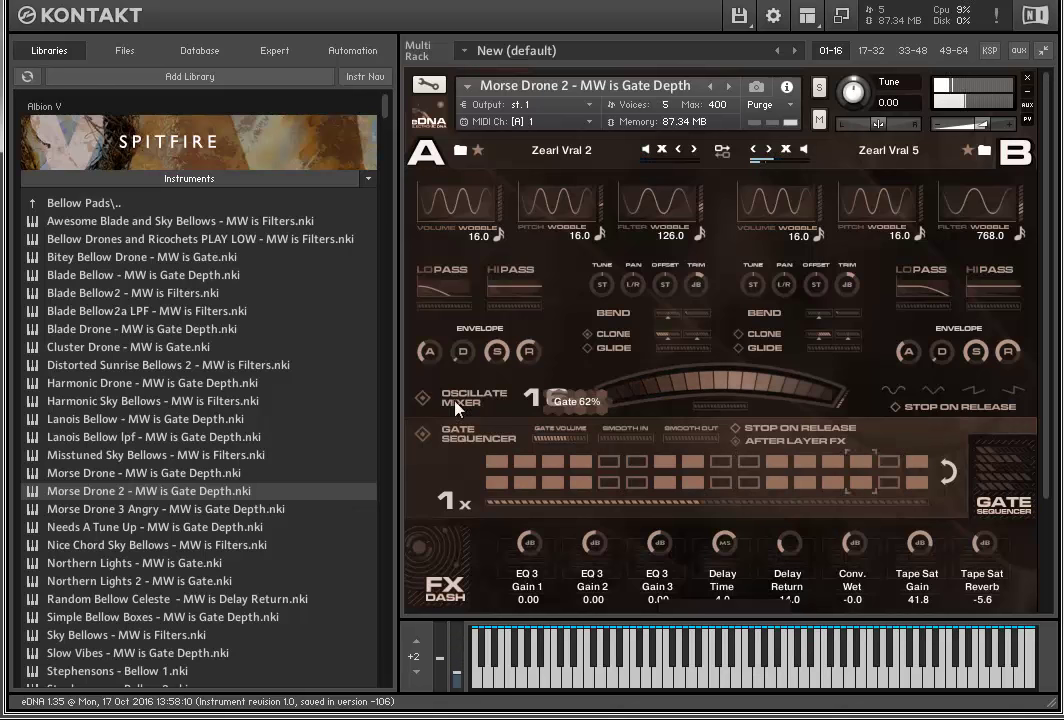
Step: Load Northern Lights - MW is Gate and switch on the third and fourth steps in both rows of its gate sequencer
double_click(130, 563)
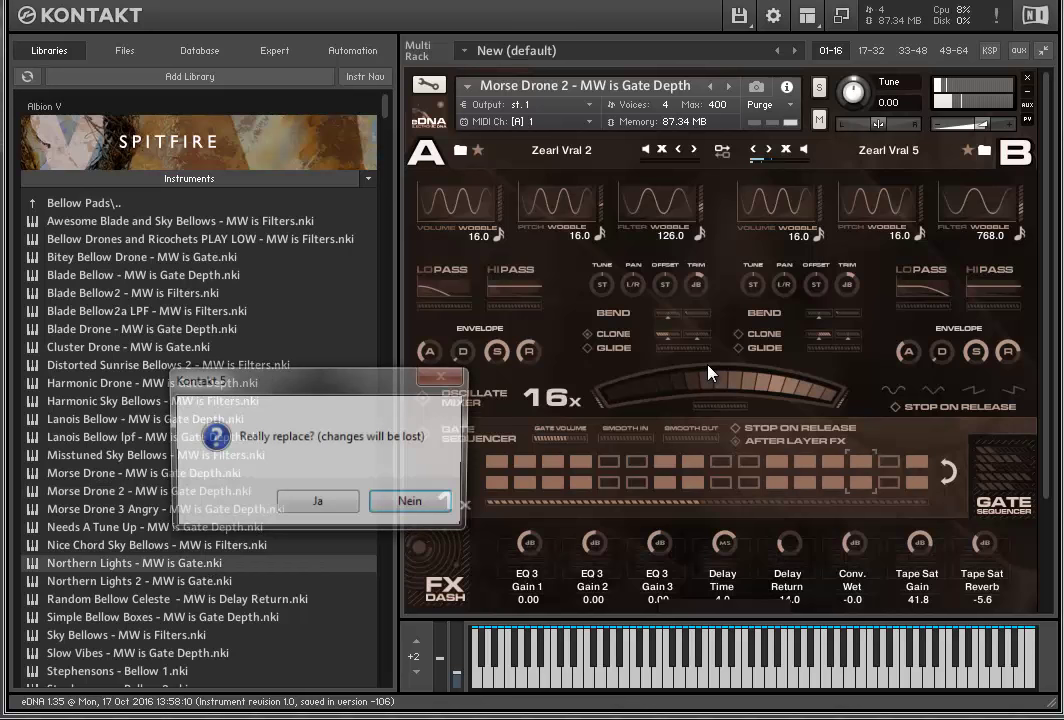
click(319, 505)
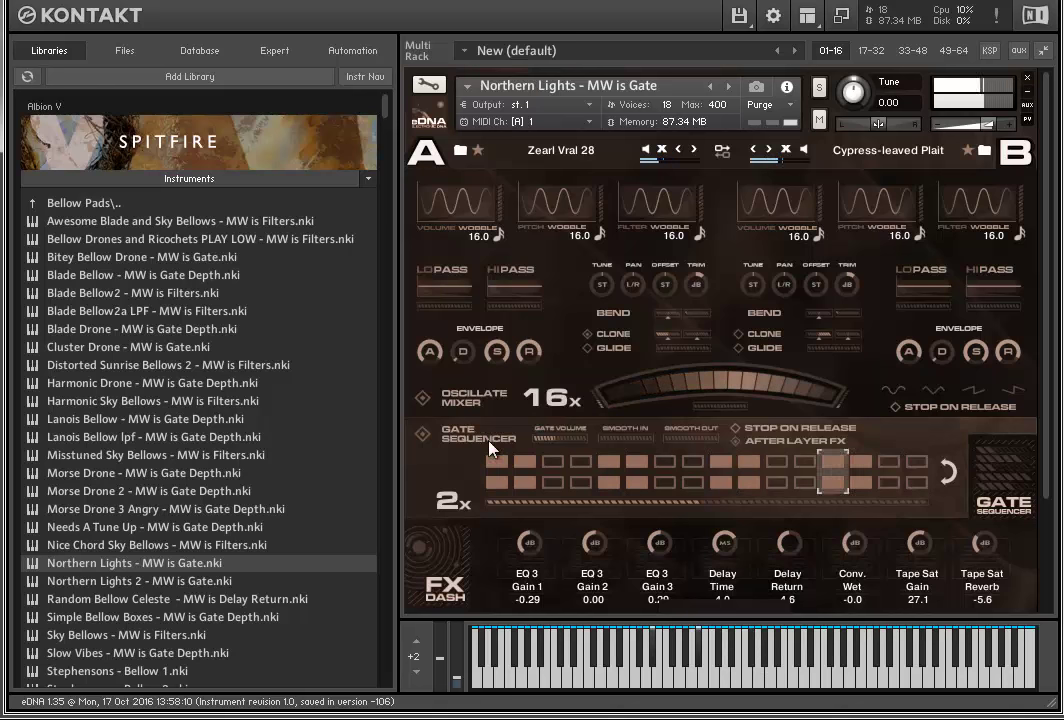
click(582, 463)
click(553, 463)
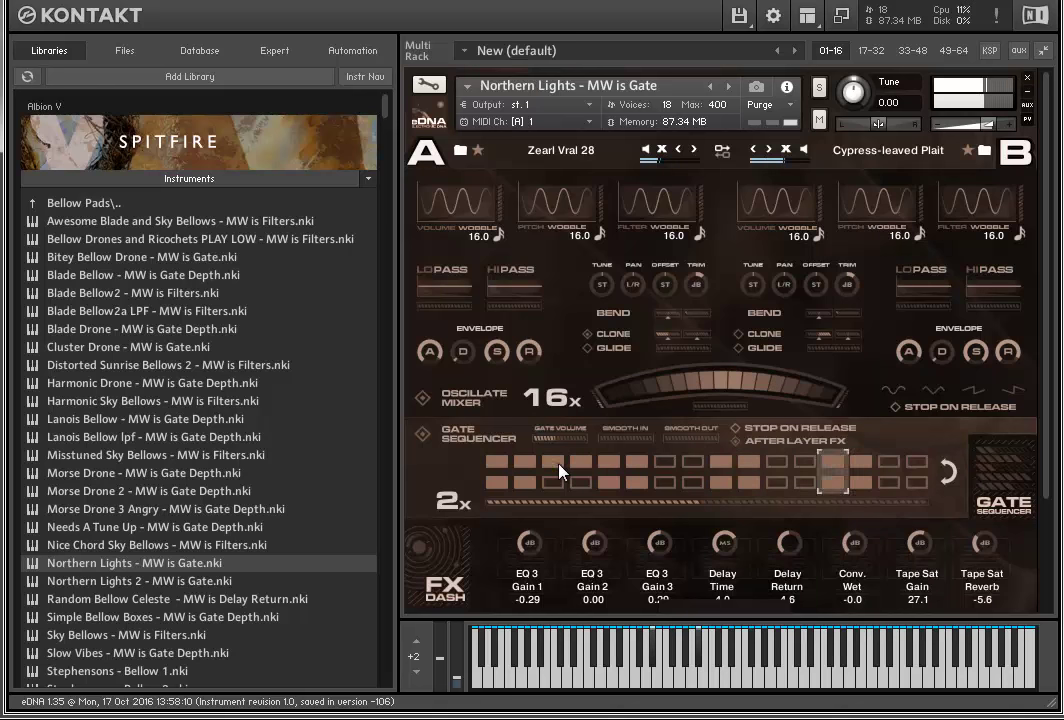
click(553, 483)
click(582, 484)
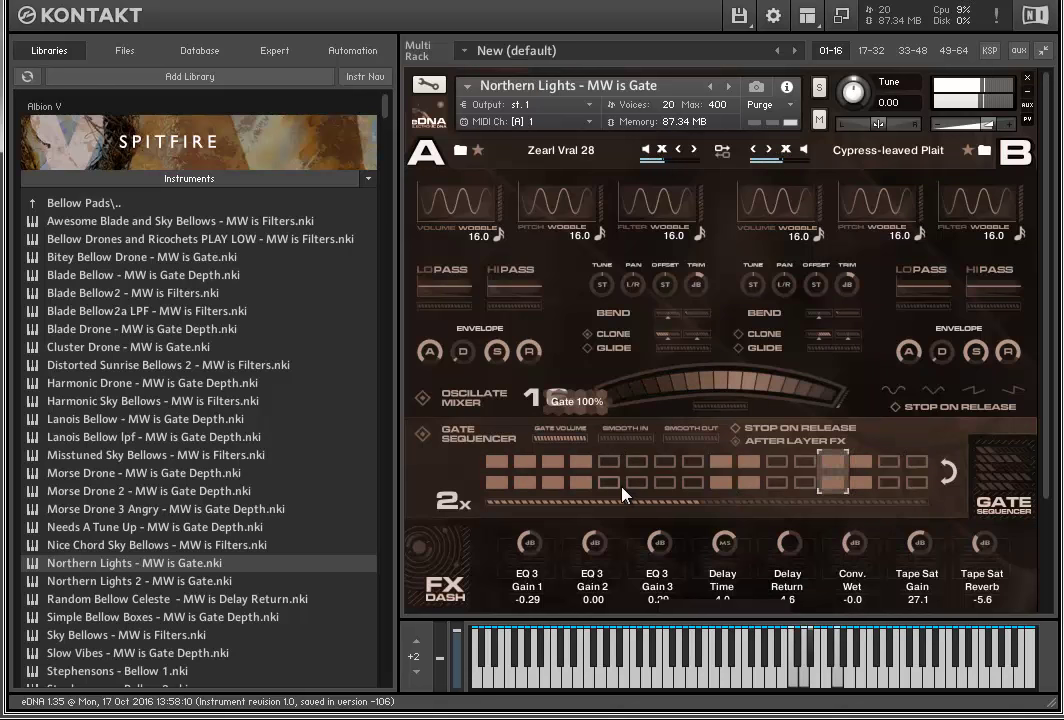
Step: Open the Jarv Pads folder and replace the loaded patch with A Fond Farewell MW is 8ve
double_click(100, 204)
double_click(85, 241)
double_click(264, 222)
click(318, 503)
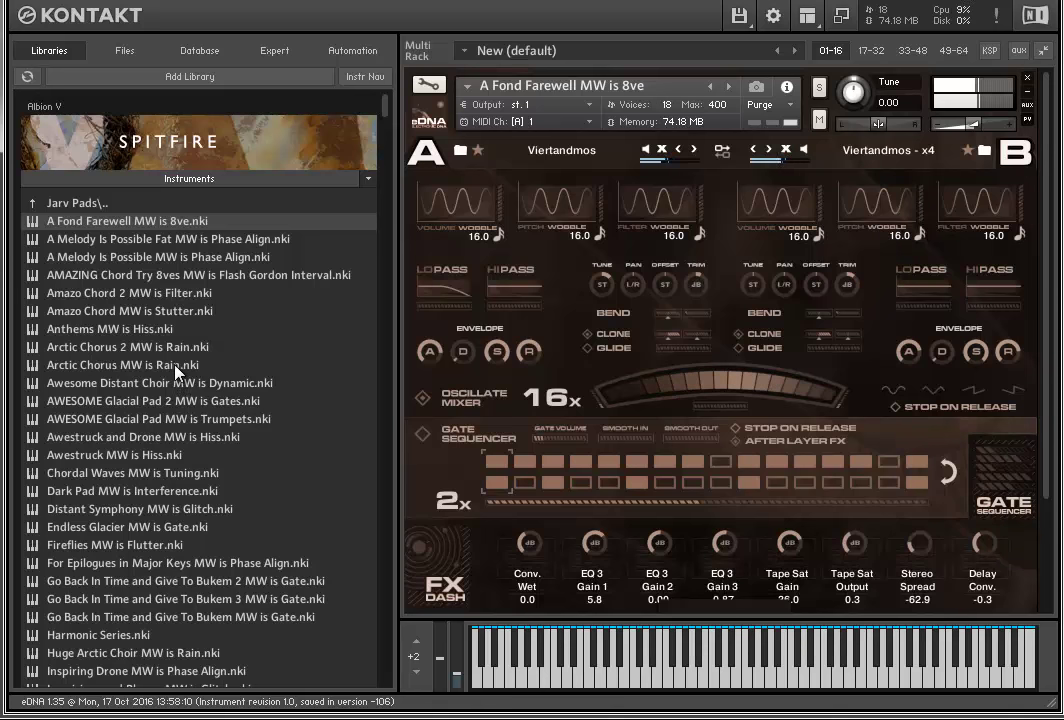
Step: Load and audition Arctic Chorus MW is Rain, and replace it with For Epilogues in Major Keys MW is Phase Align
double_click(178, 366)
click(294, 507)
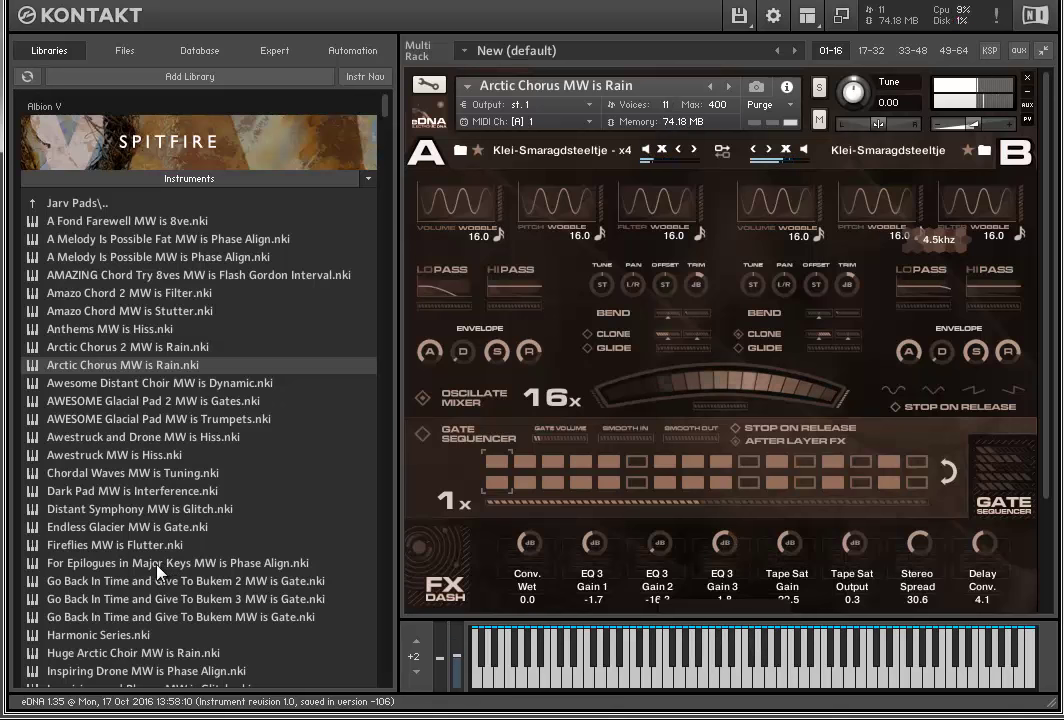
click(305, 563)
drag(692, 482, 692, 482)
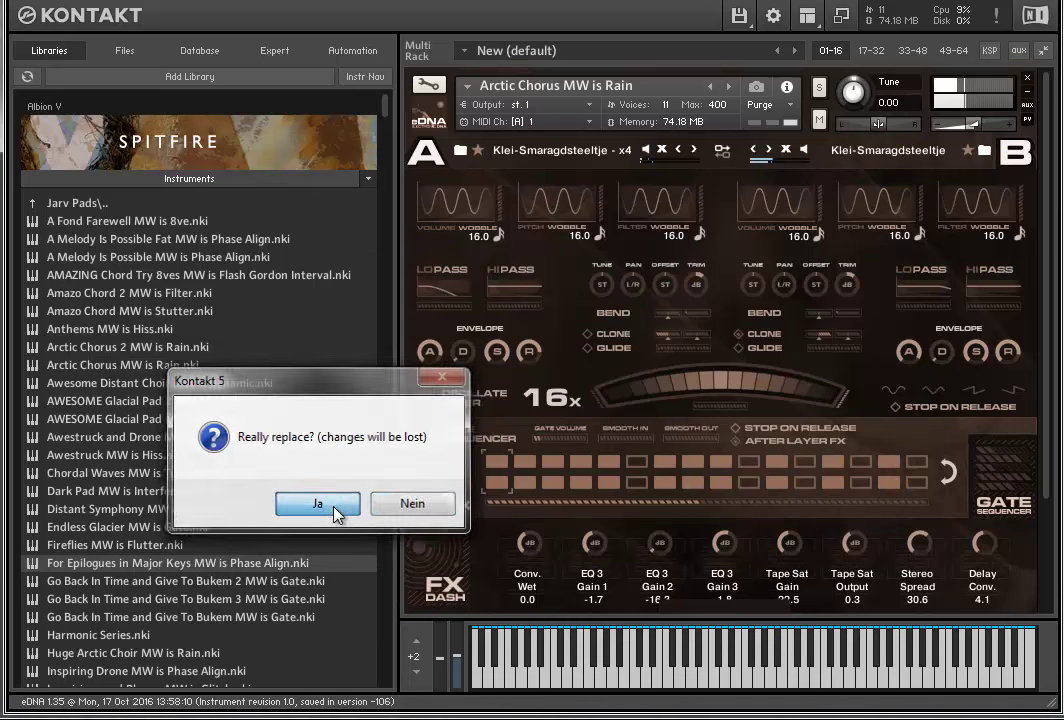
click(340, 506)
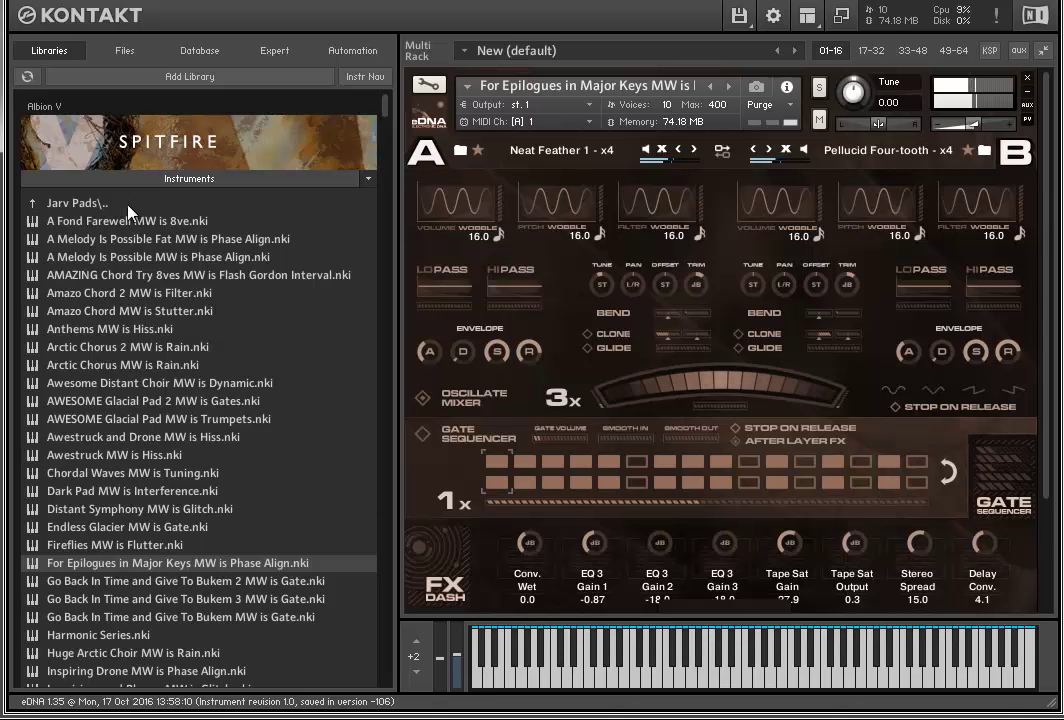
Step: From the Sammal Presets folder, load and audition Arctic Choir MW is Hiss, and replace it with Dirty Drone MW is Glitch
double_click(100, 203)
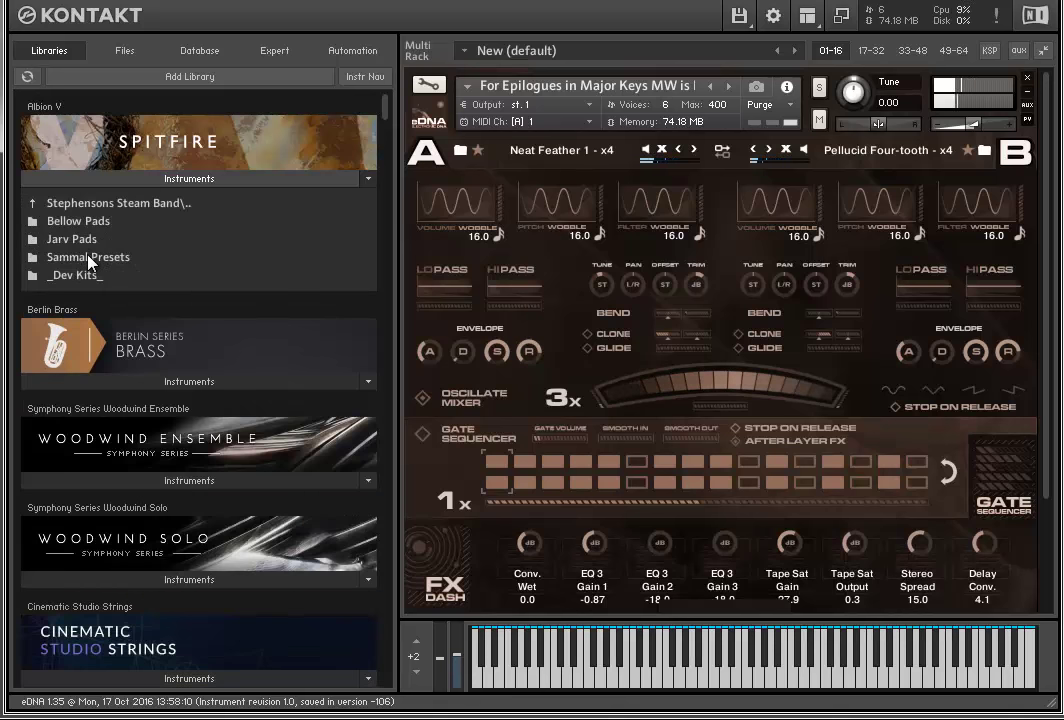
double_click(88, 258)
drag(88, 258, 766, 350)
click(322, 502)
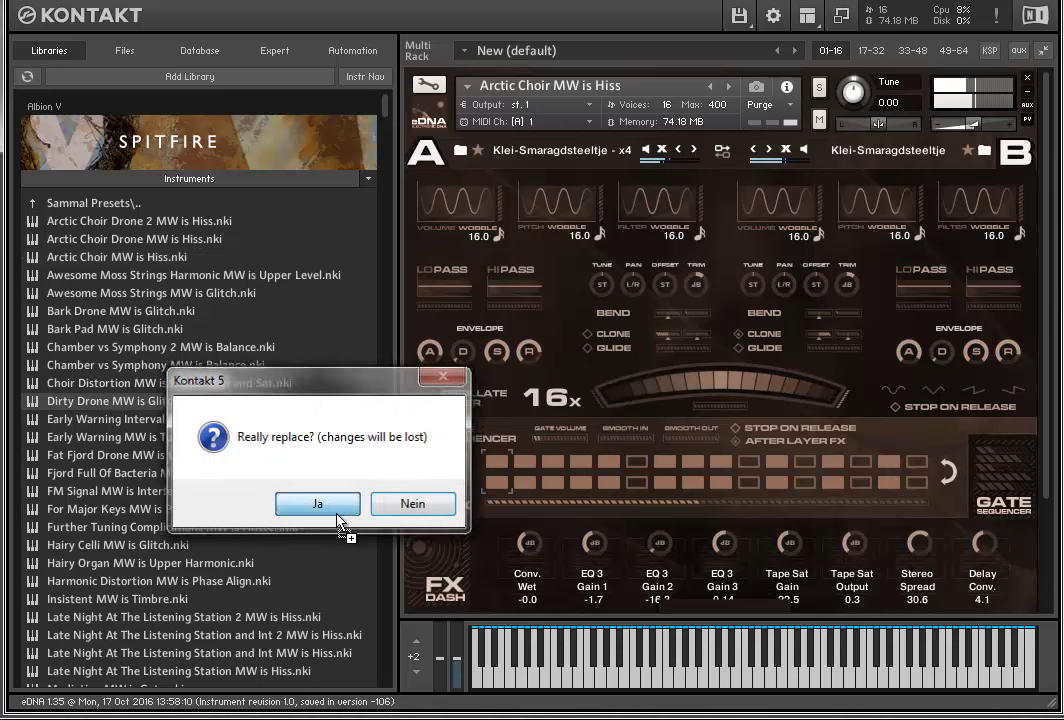
click(340, 504)
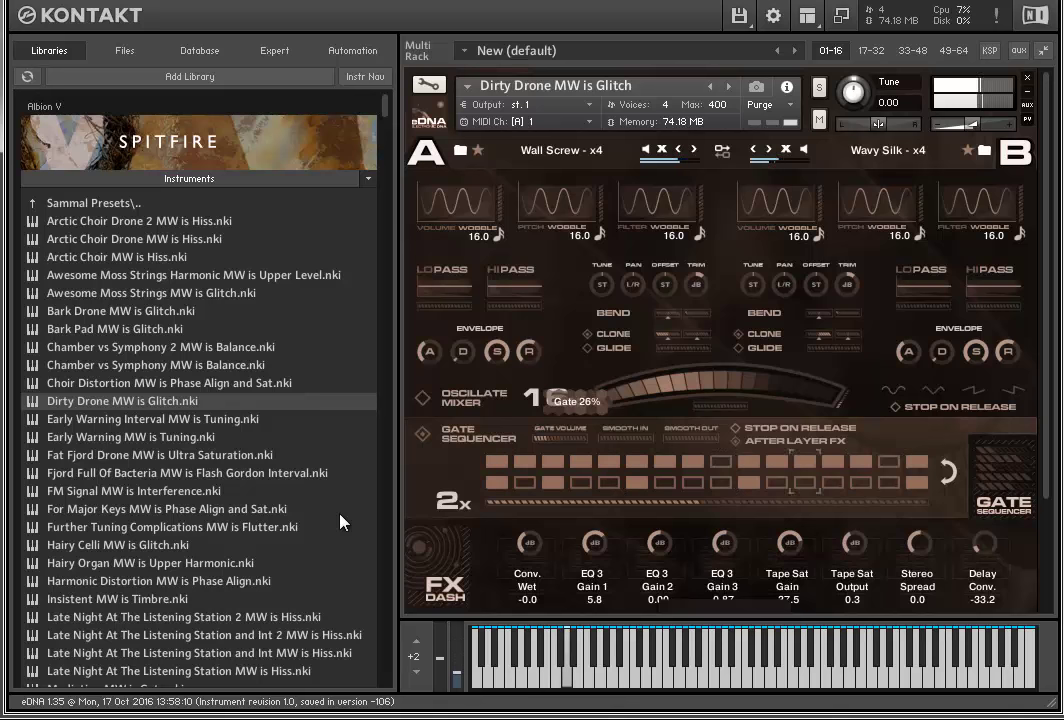
Step: Replace the loaded patch with Late Night At The Listening Station 2 MW is Hiss and audition it
double_click(268, 612)
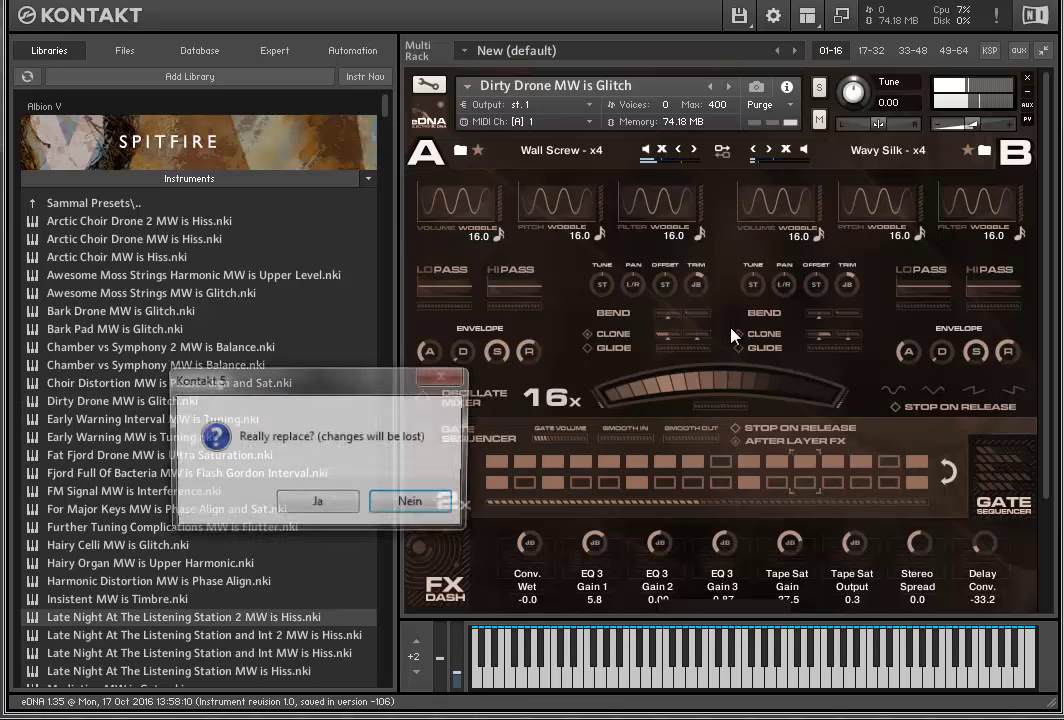
click(318, 501)
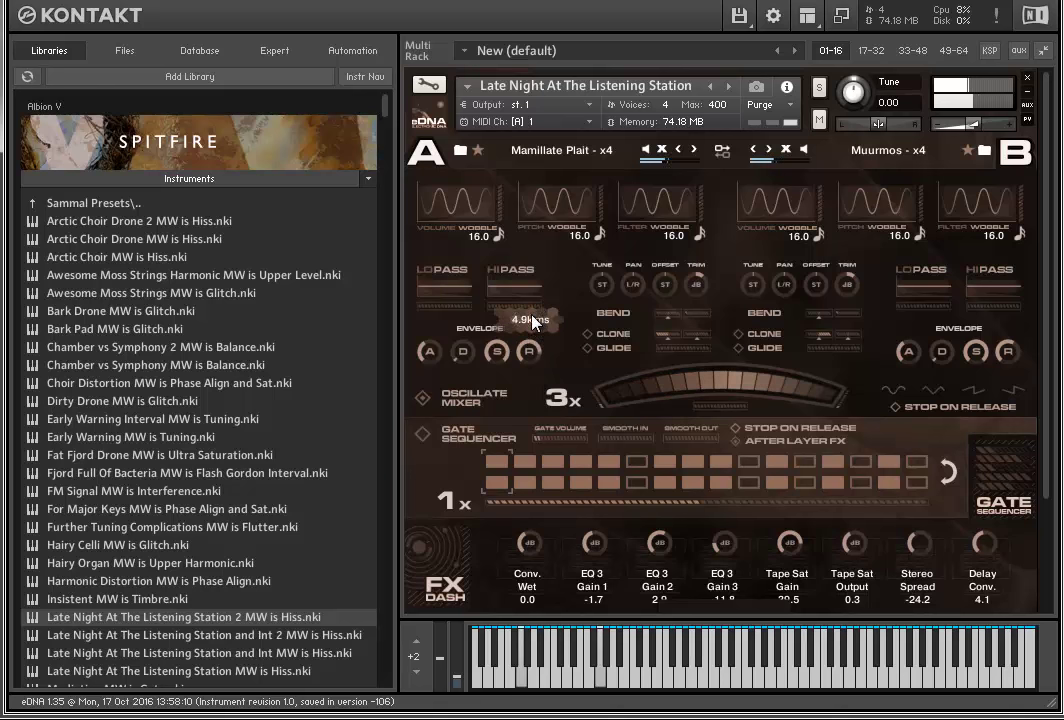
mouse_move(1005, 320)
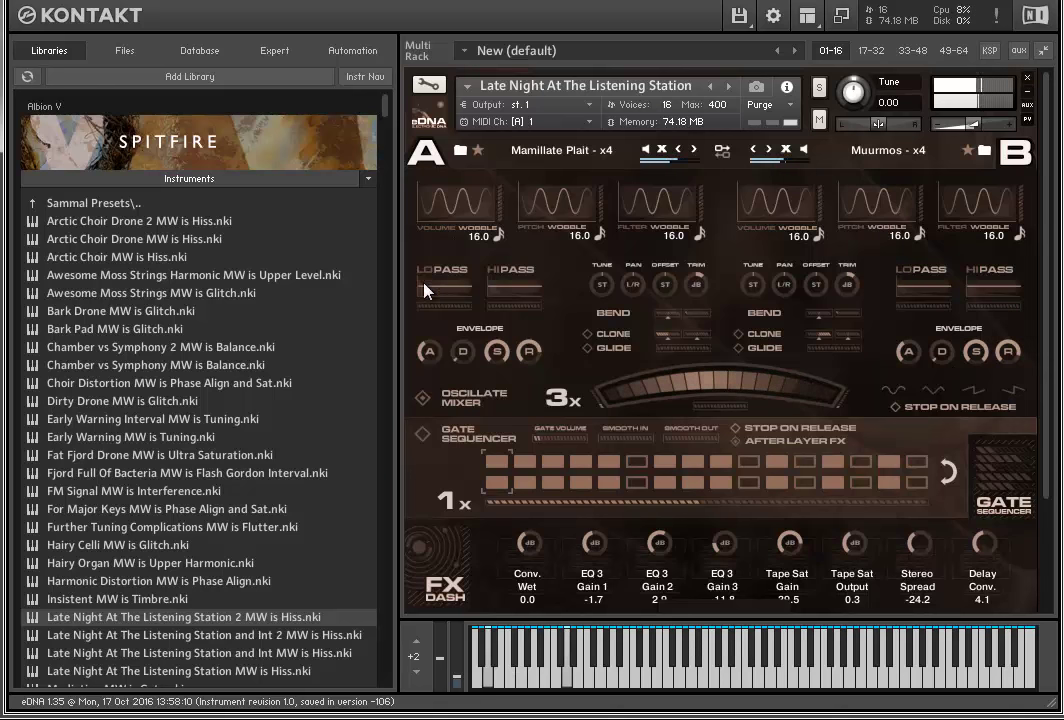
Step: Replace the loaded patch with another preset from further down the Sammal Presets list
scroll(383, 118, down, 4)
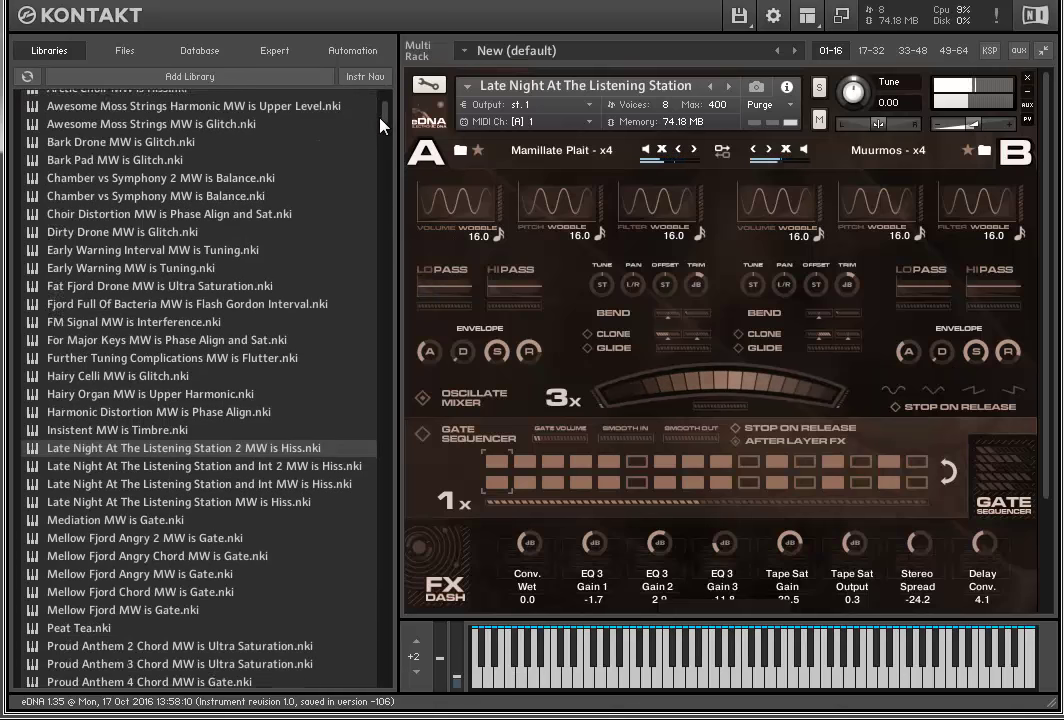
scroll(381, 133, down, 2)
drag(214, 440, 487, 466)
click(344, 503)
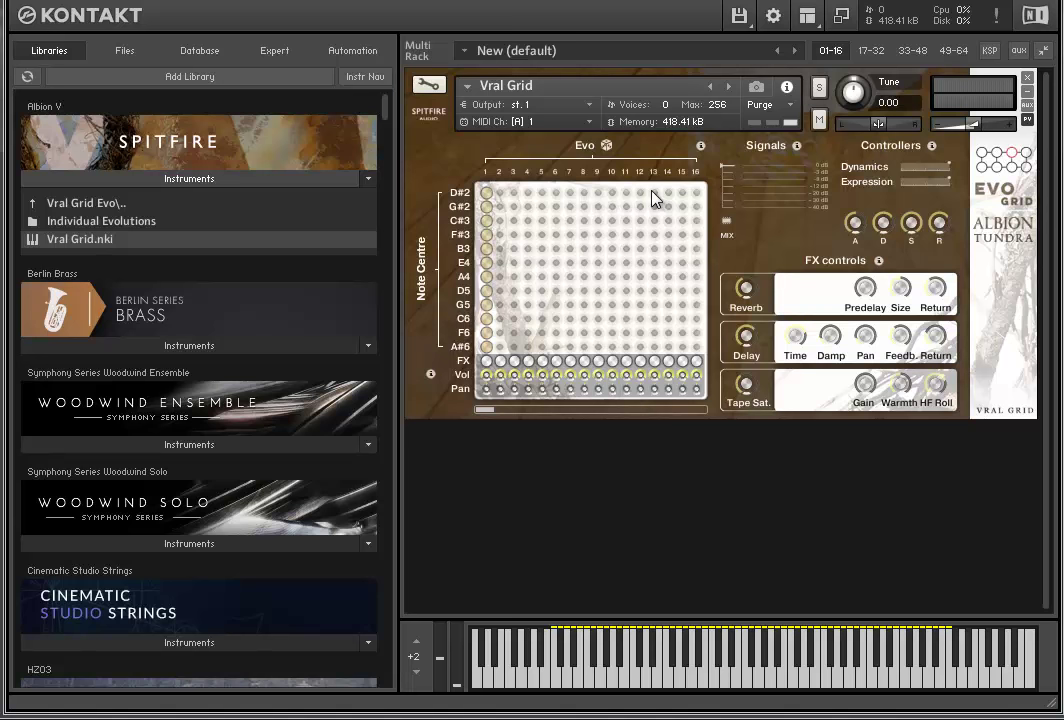
Step: Randomise the Vral Grid's evolutions six times with the Randomise with any option, auditioning the resulting patterns
click(606, 146)
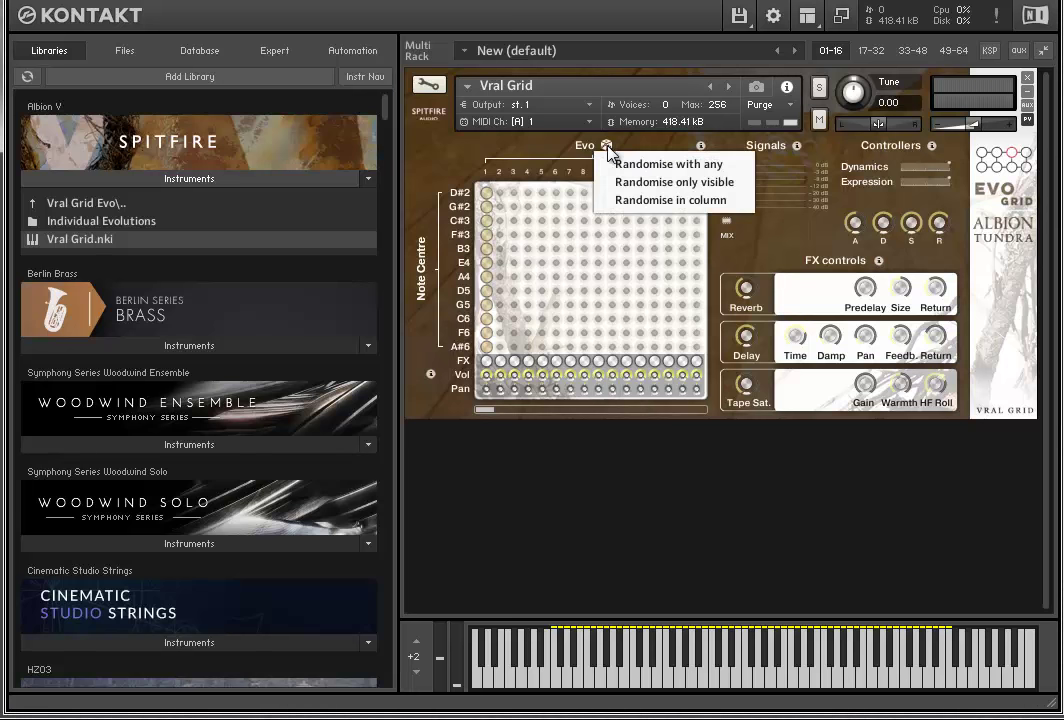
click(624, 165)
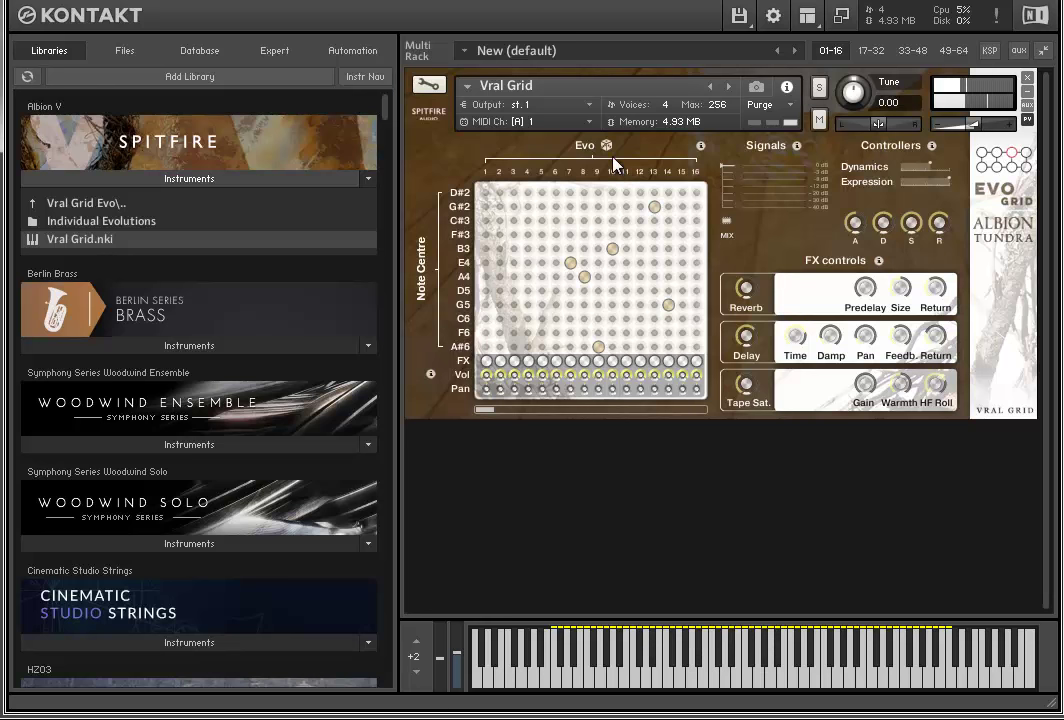
click(606, 146)
click(613, 166)
click(607, 148)
click(632, 166)
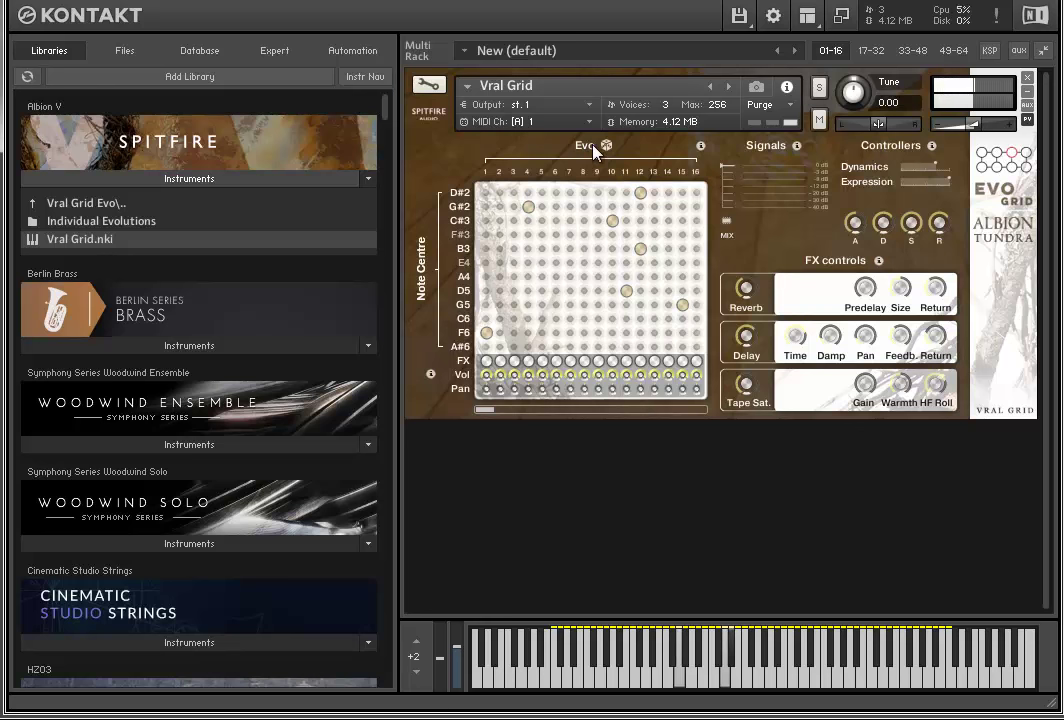
click(606, 147)
click(626, 166)
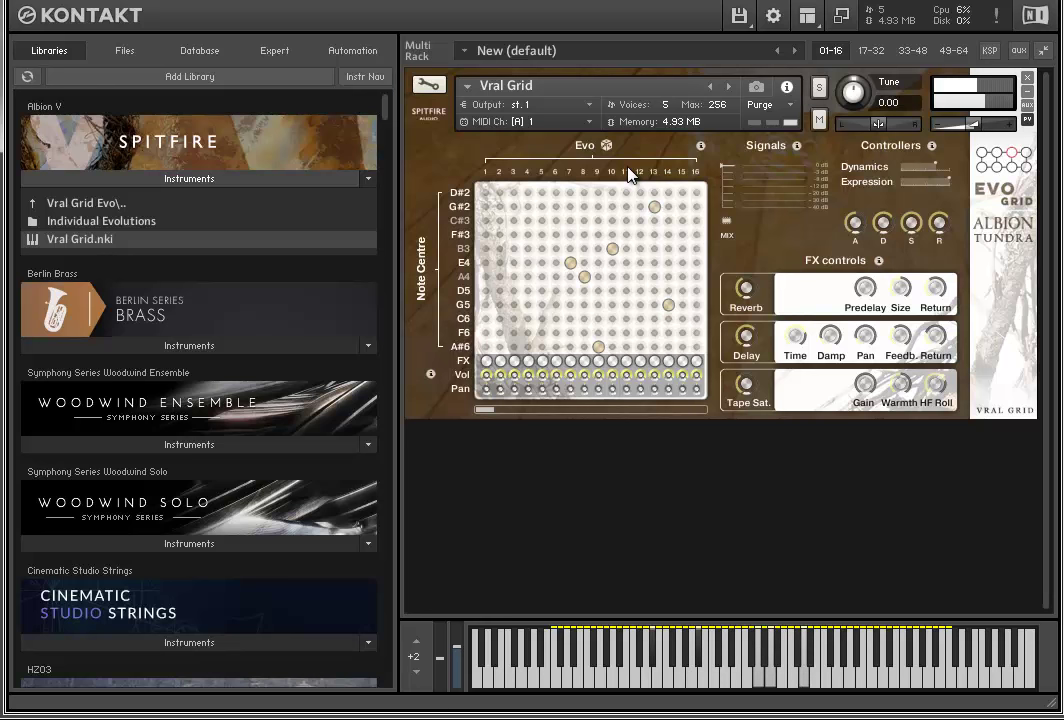
click(607, 145)
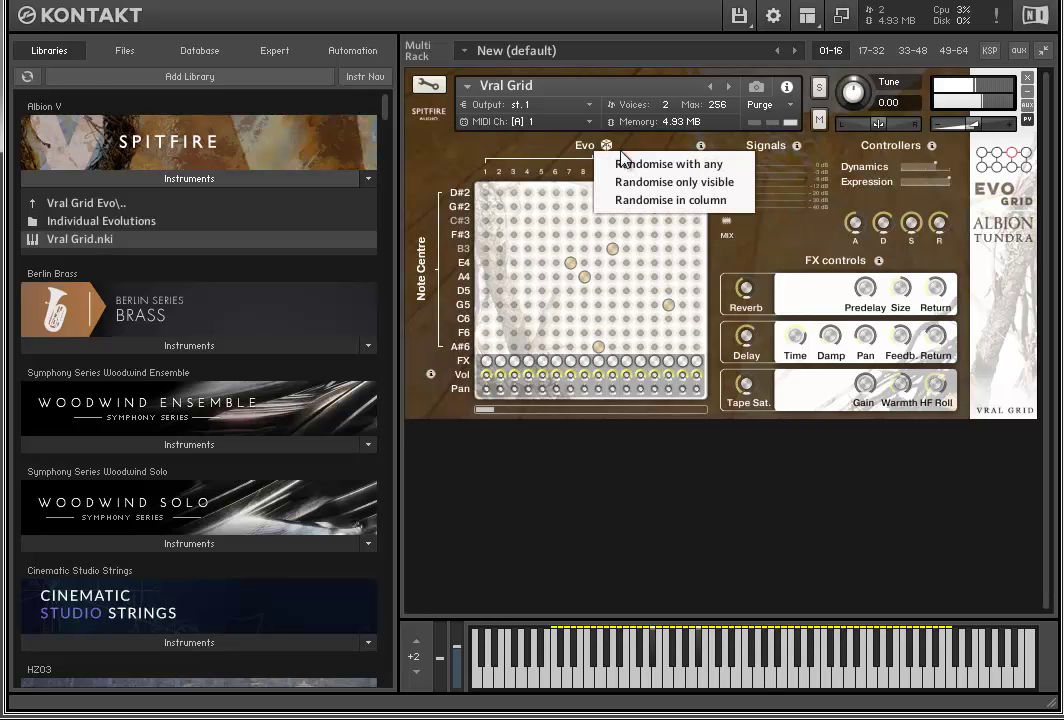
click(624, 163)
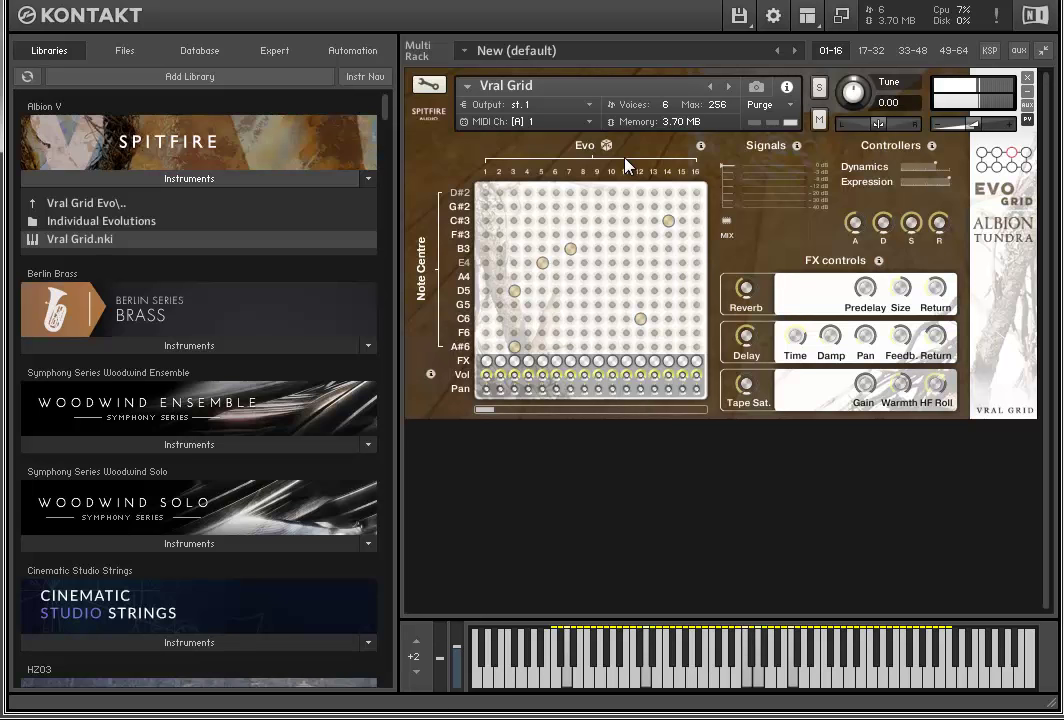
click(606, 146)
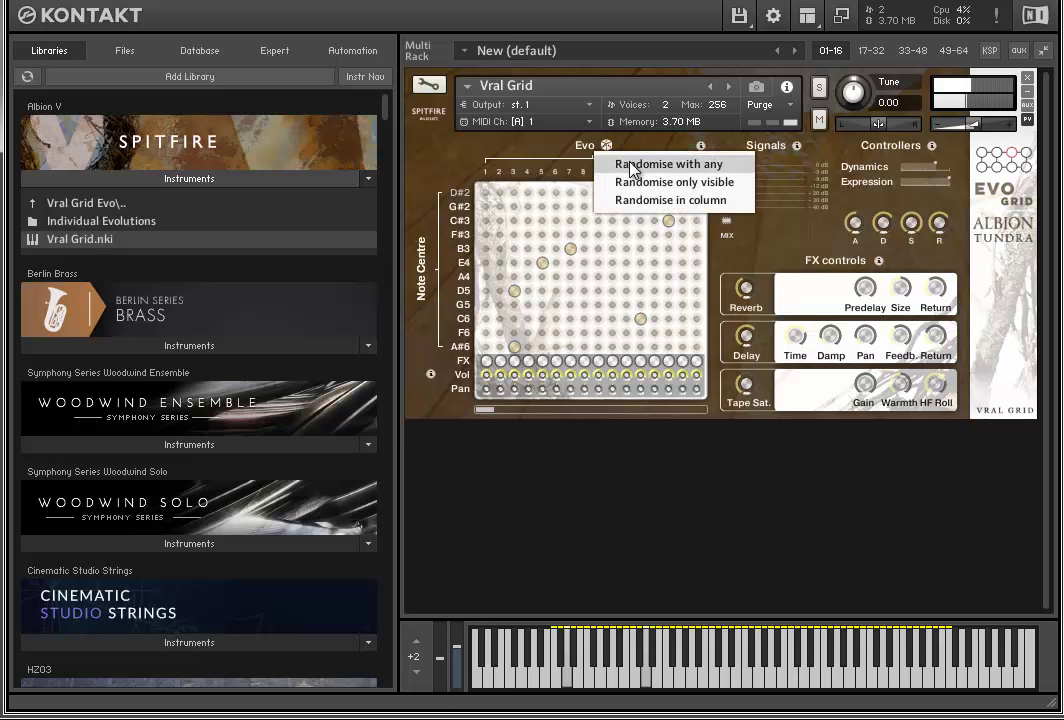
click(618, 162)
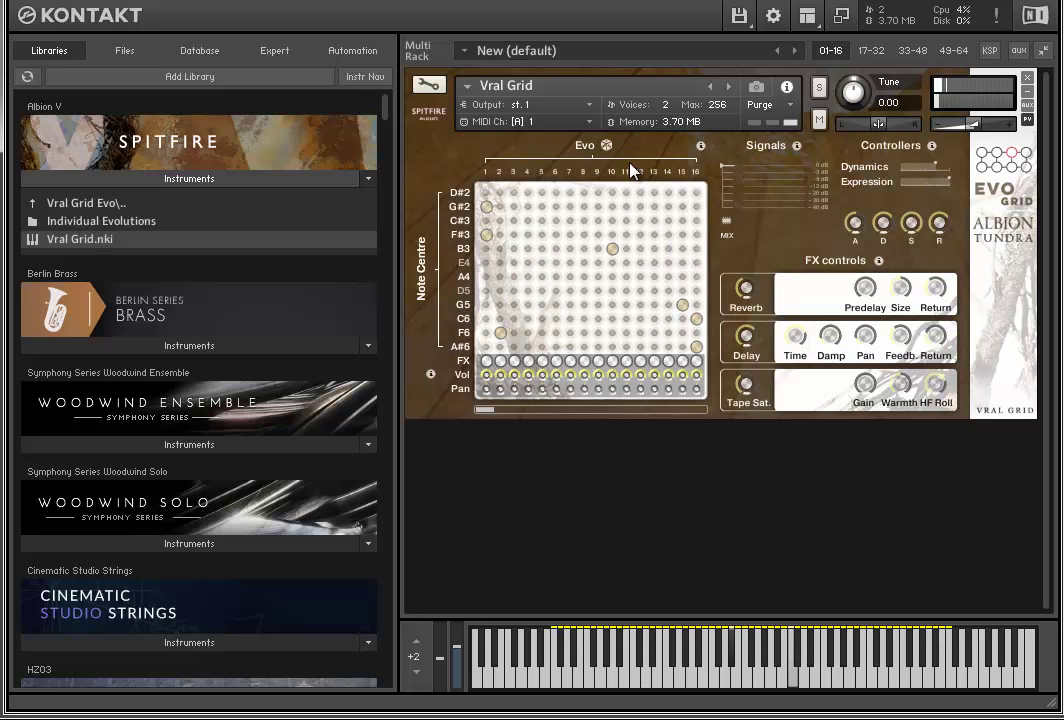